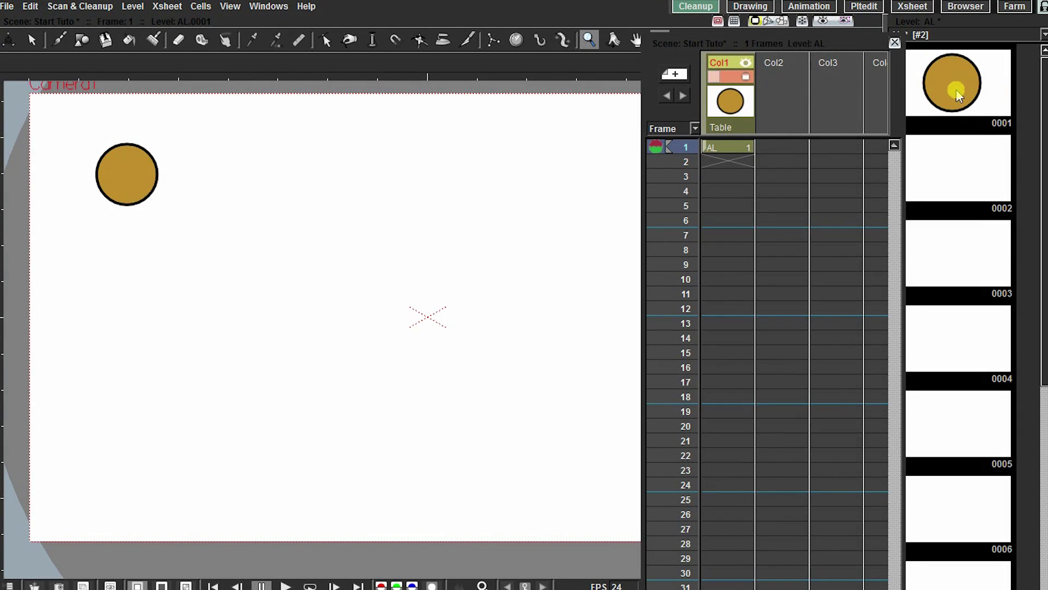
- Copy the brown circle from drawing 0001 of level AL and paste it into drawing 0010
left_click_drag(805, 40, 785, 34)
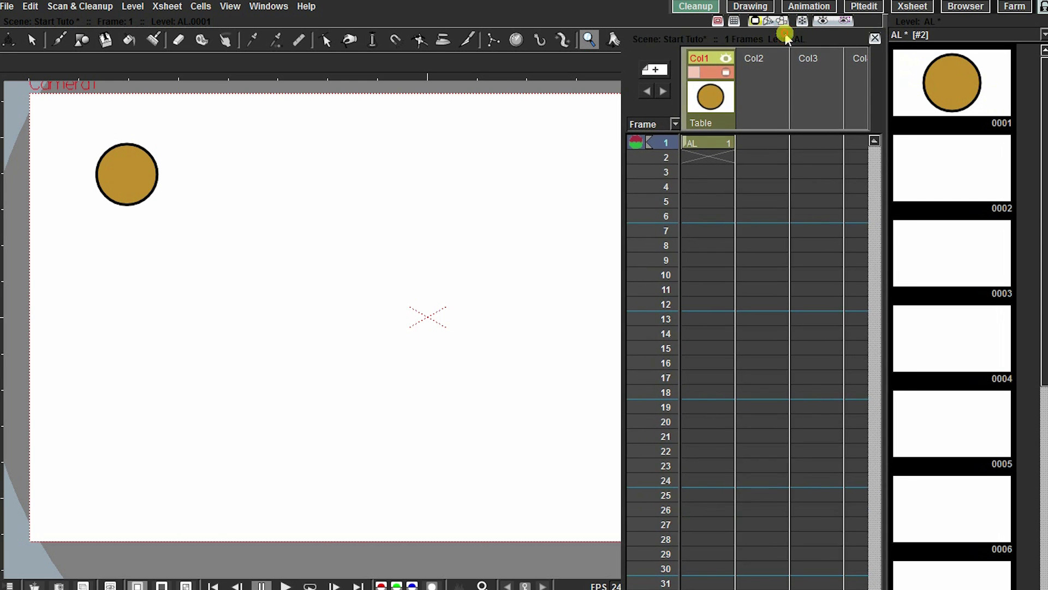
left_click(949, 93)
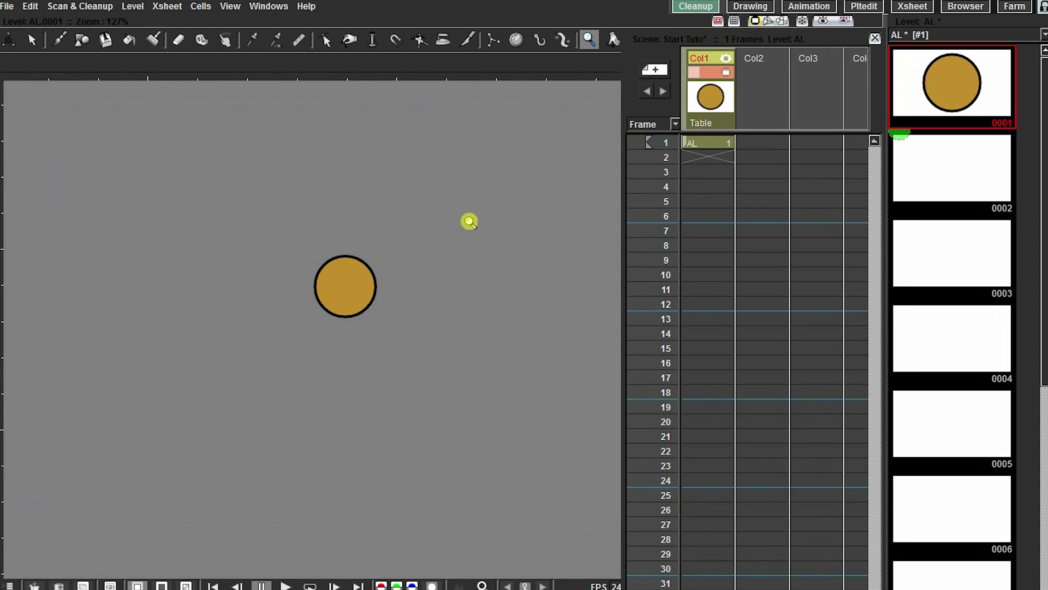
left_click_drag(380, 267, 388, 245)
key("s")
left_click(330, 312)
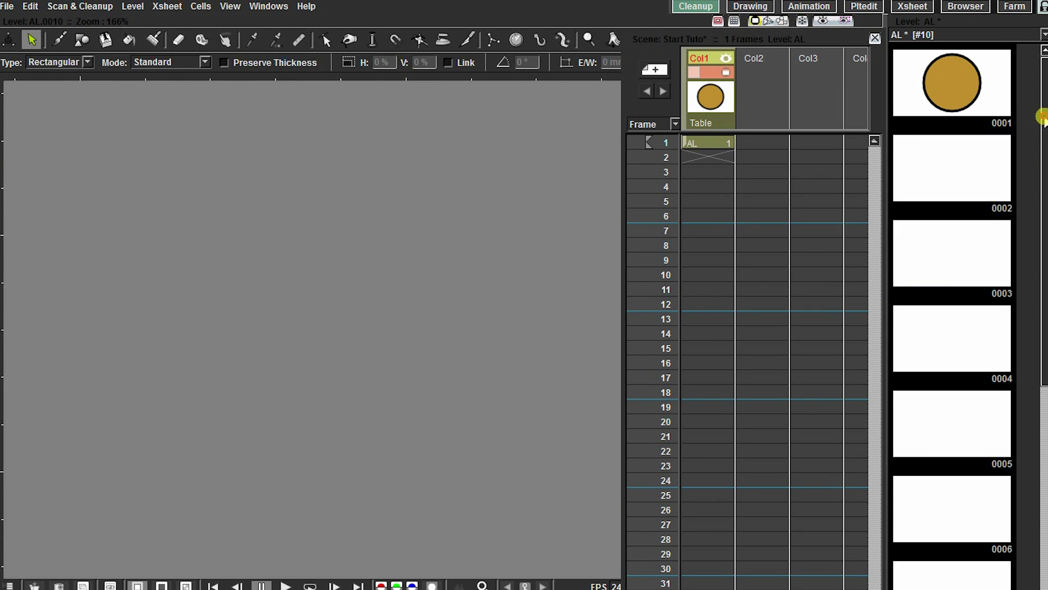
left_click_drag(1044, 117, 1019, 427)
left_click(983, 489)
key("ctrl+v")
scroll(339, 253, "up", 4)
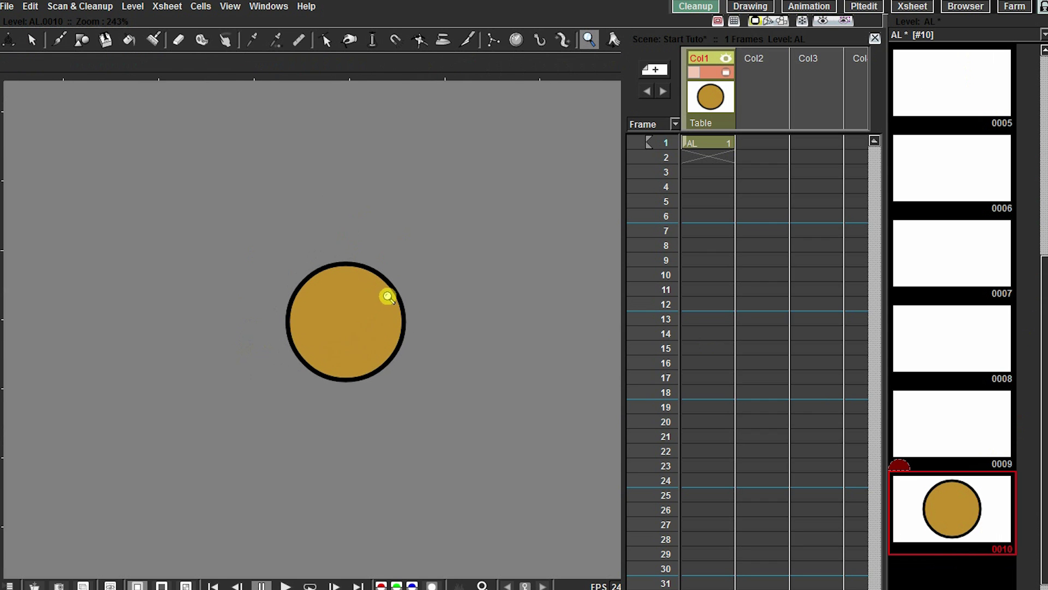
- Pull nine spikes out around the circle's outline in drawing 0010 with the Pinch tool to form a star-like shape
left_click(350, 39)
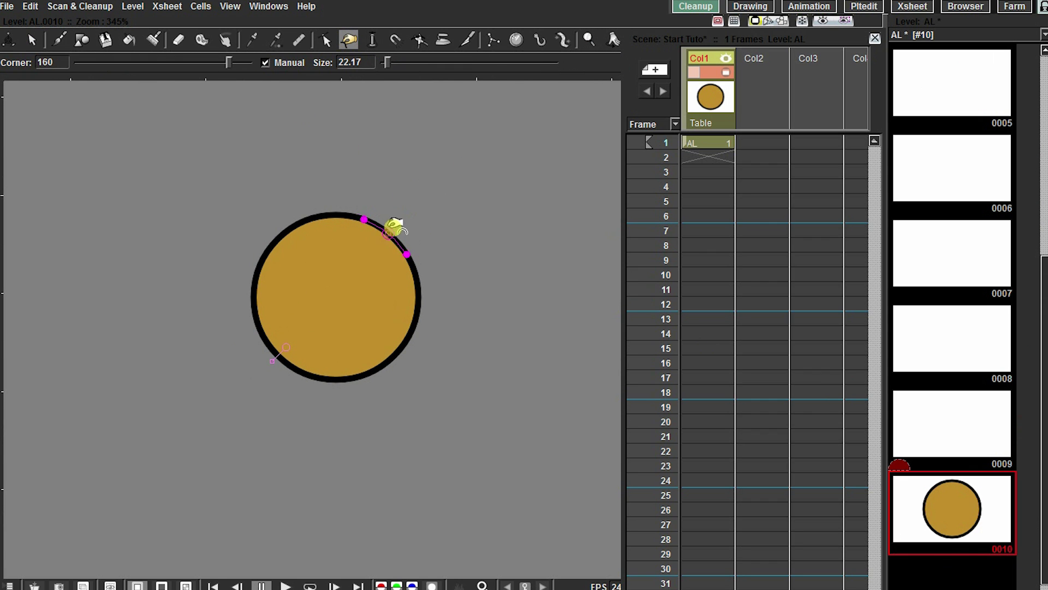
left_click_drag(414, 213, 450, 186)
left_click_drag(416, 273, 496, 276)
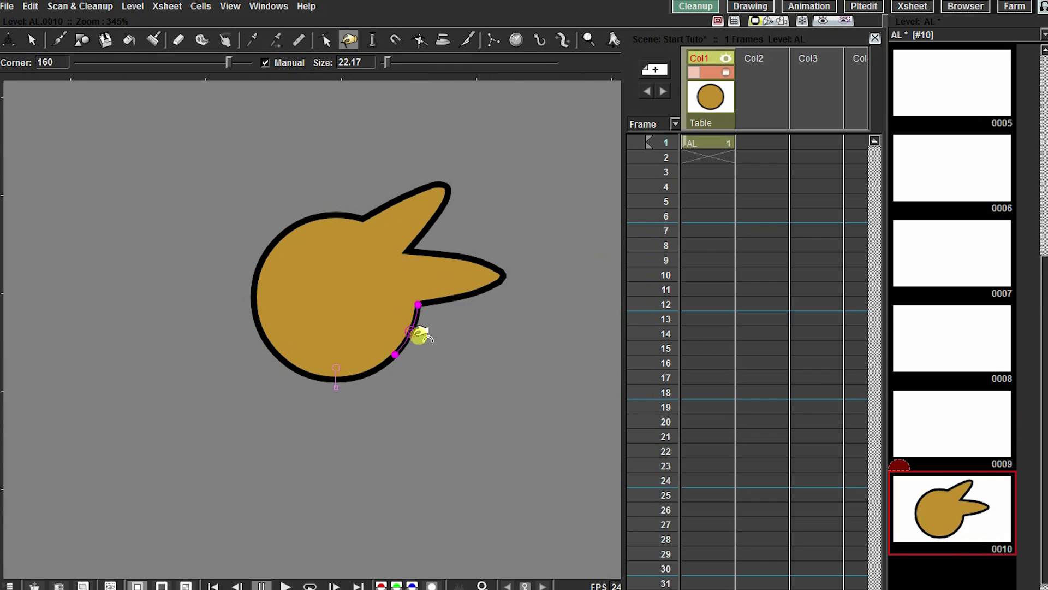
left_click_drag(421, 334, 465, 383)
left_click_drag(373, 375, 382, 445)
left_click_drag(309, 393, 277, 448)
left_click_drag(250, 364, 203, 382)
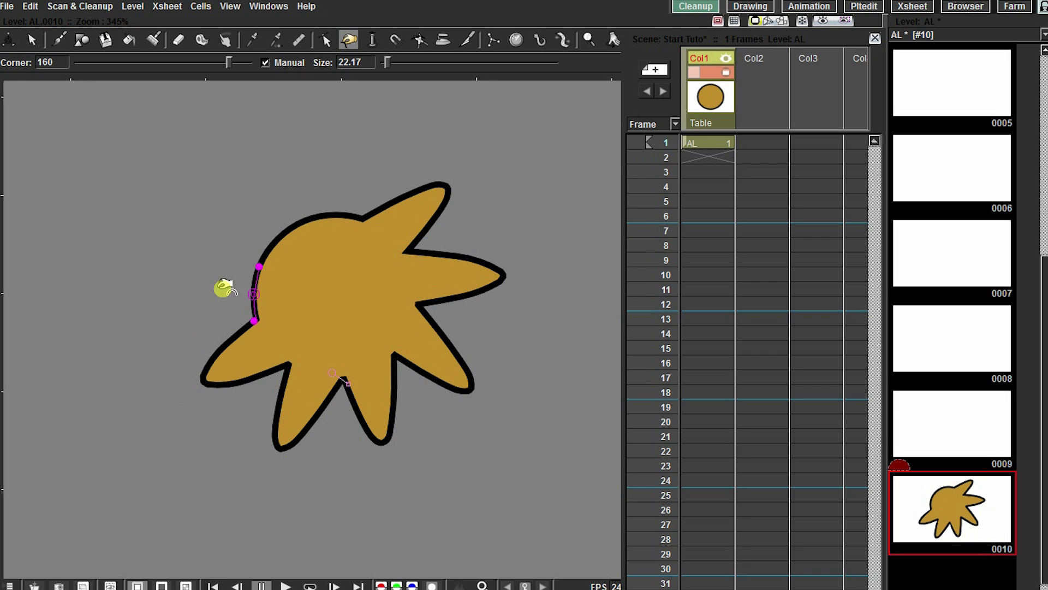
mouse_move(197, 287)
left_mouse_down()
mouse_move(156, 281)
mouse_move(183, 284)
left_mouse_up()
left_click_drag(264, 227, 214, 194)
left_click_drag(328, 206, 318, 137)
- Select drawings 0001 through 0010 and generate the inbetweens from the circle to the spiked shape
left_click_drag(1040, 458, 1040, 406)
left_click(987, 498, "shift")
left_click(1009, 428)
left_click(546, 337)
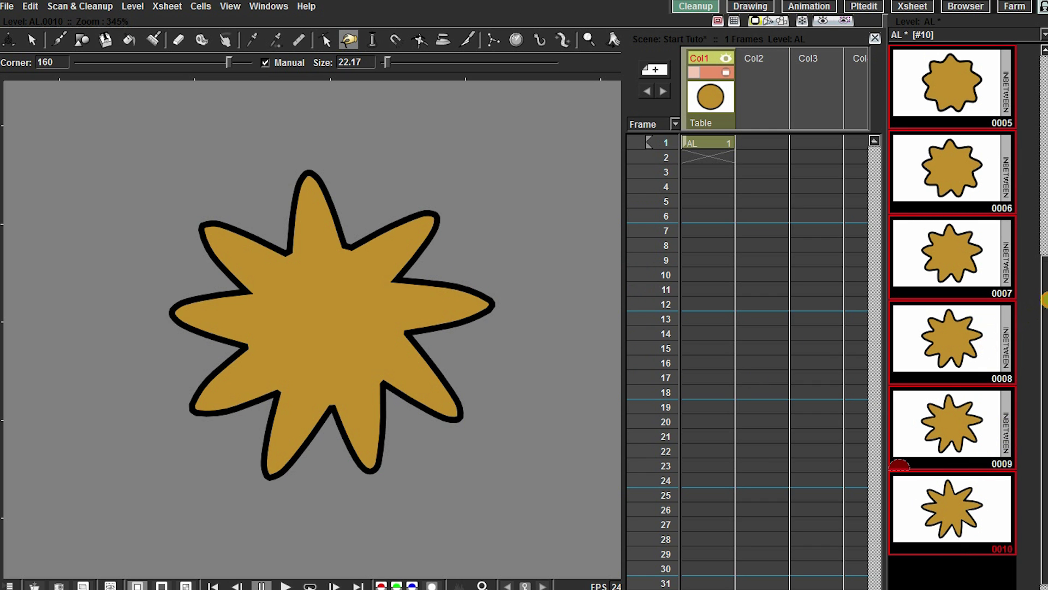
- Place drawings 0002 to 0010 of level AL in frames 2 to 10 of Col1 and play the animation in a loop
left_click_drag(1044, 299, 1042, 97)
left_click(975, 169)
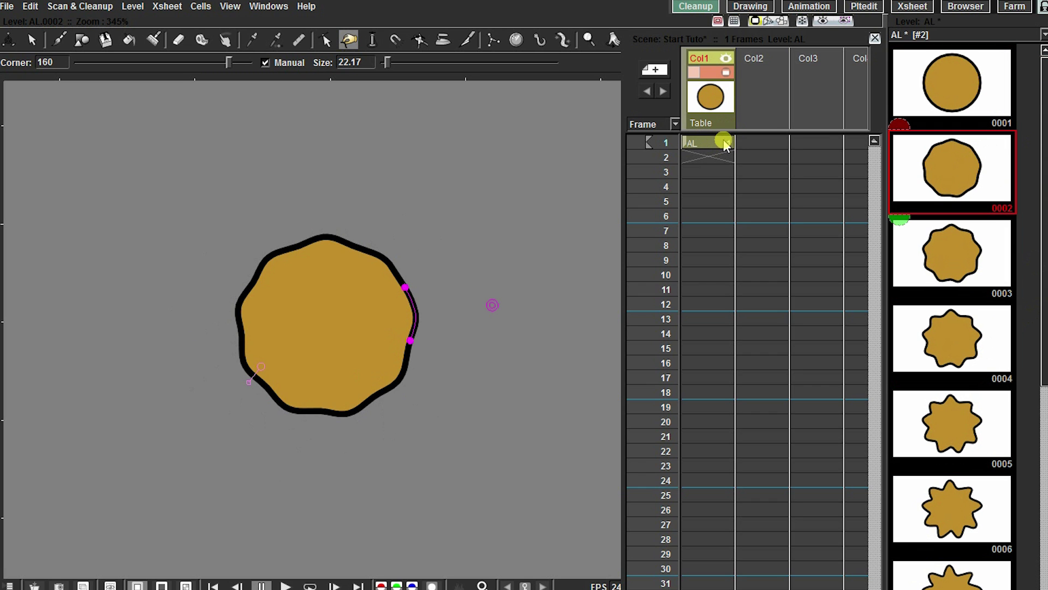
left_click_drag(1042, 323, 1042, 519)
left_click(985, 534, "shift")
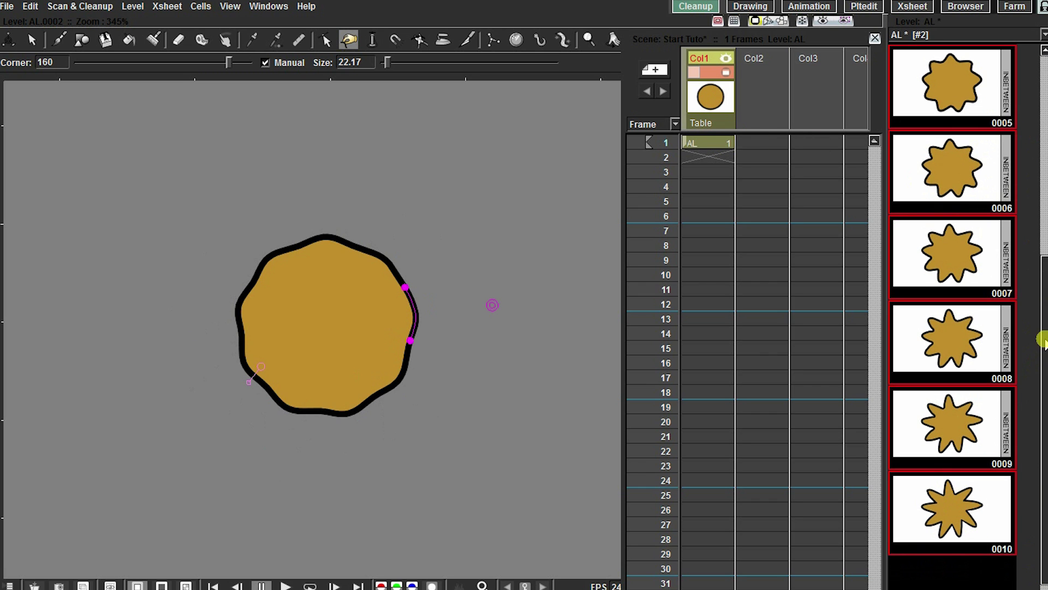
left_click_drag(1041, 344, 1033, 144)
left_click_drag(991, 192, 708, 143)
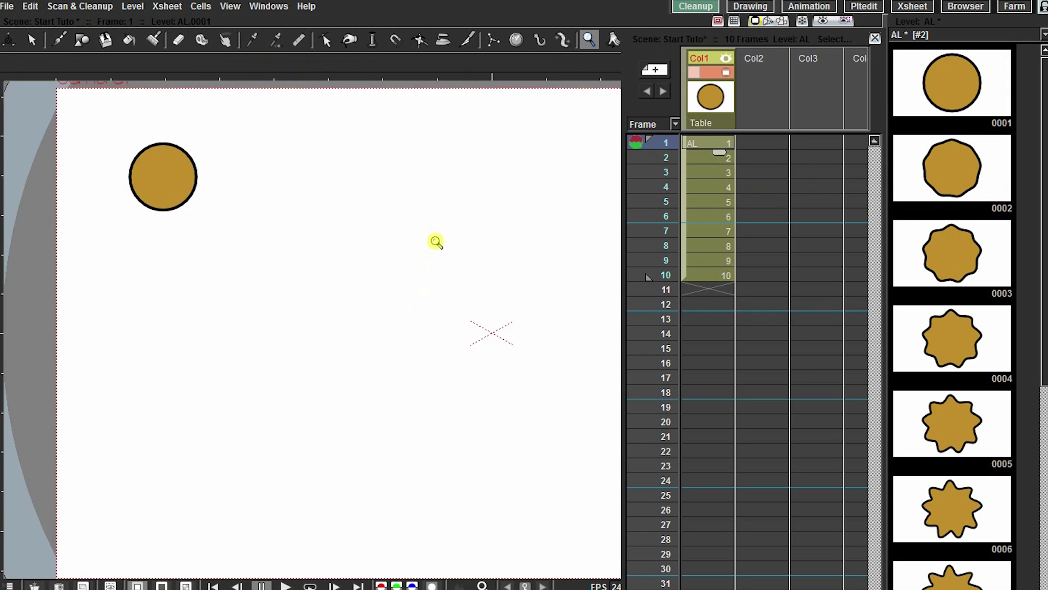
left_click_drag(435, 241, 406, 282)
key("l")
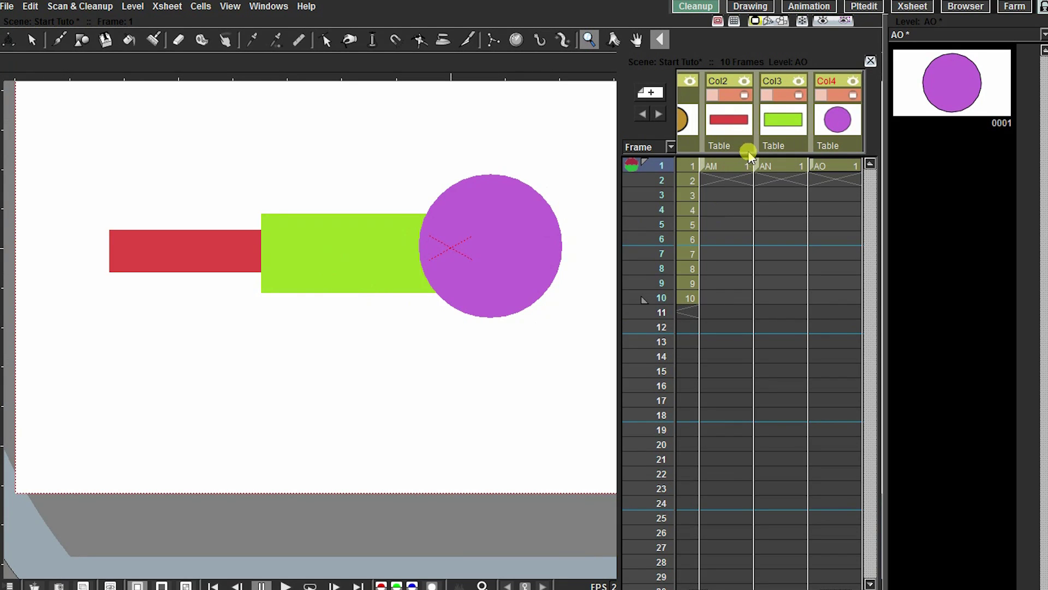
left_click(741, 166)
left_click(784, 167)
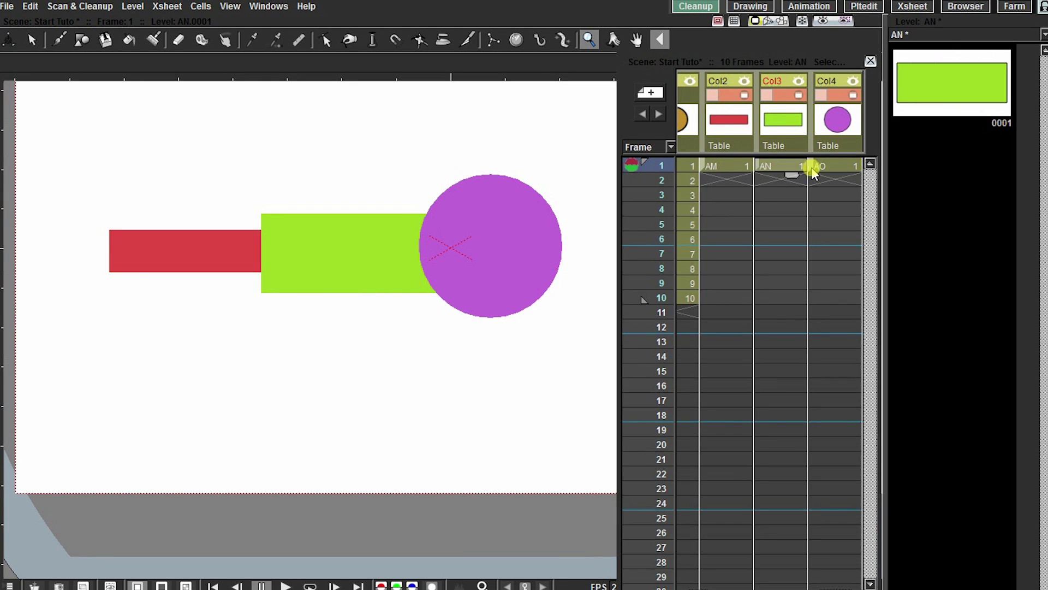
left_click(831, 167)
left_click_drag(384, 226, 380, 233)
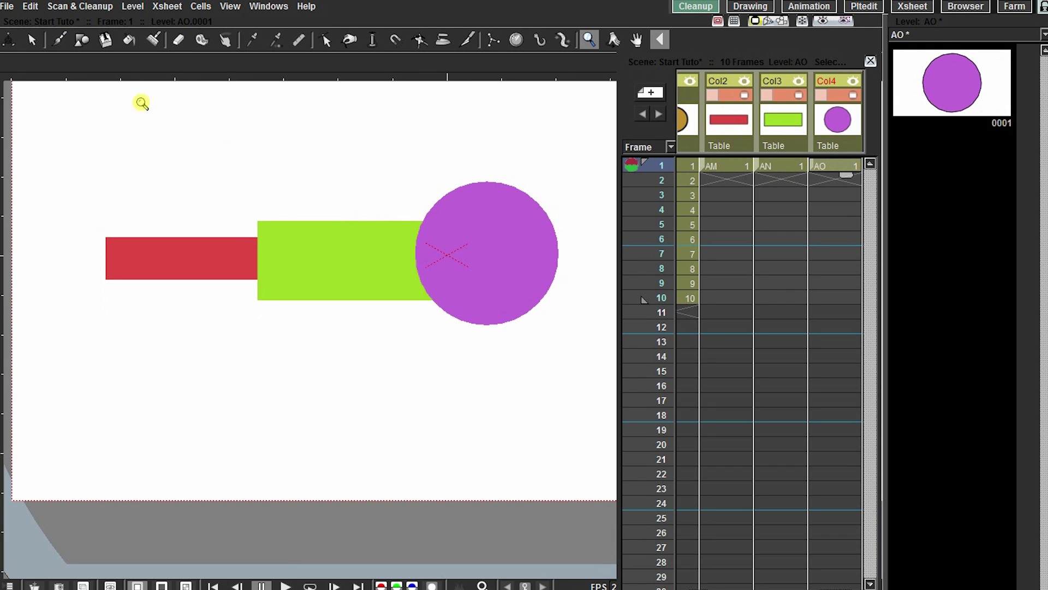
left_click_drag(143, 148, 133, 151)
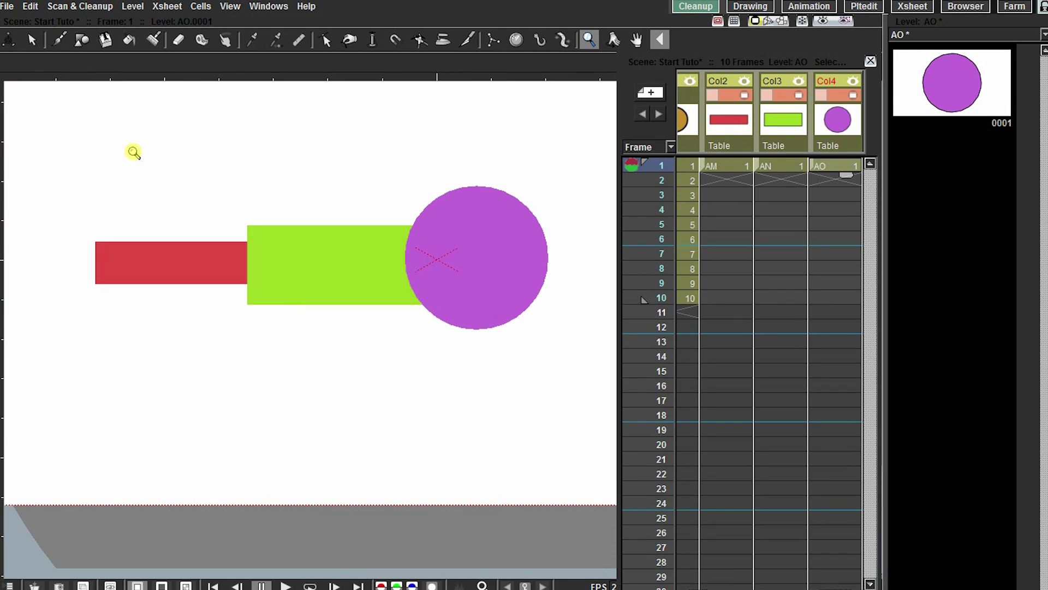
- Move the centre of the red rectangle in Col2 to its left end, about -154 mm E/W and -1.4 mm N/S, using the Animate tool
left_click(9, 40)
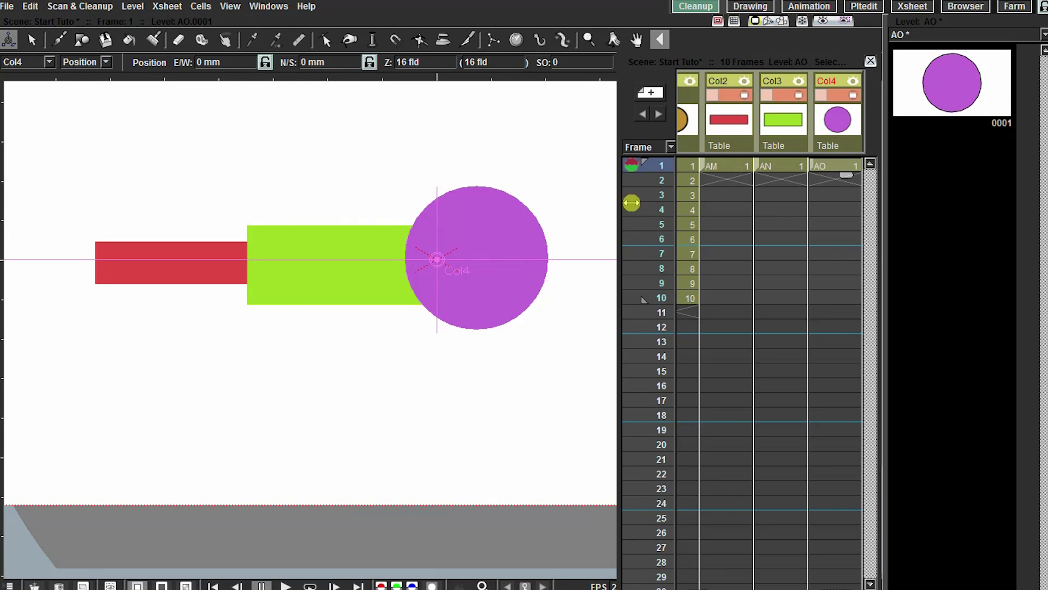
left_click(693, 180)
left_click_drag(370, 270, 387, 307)
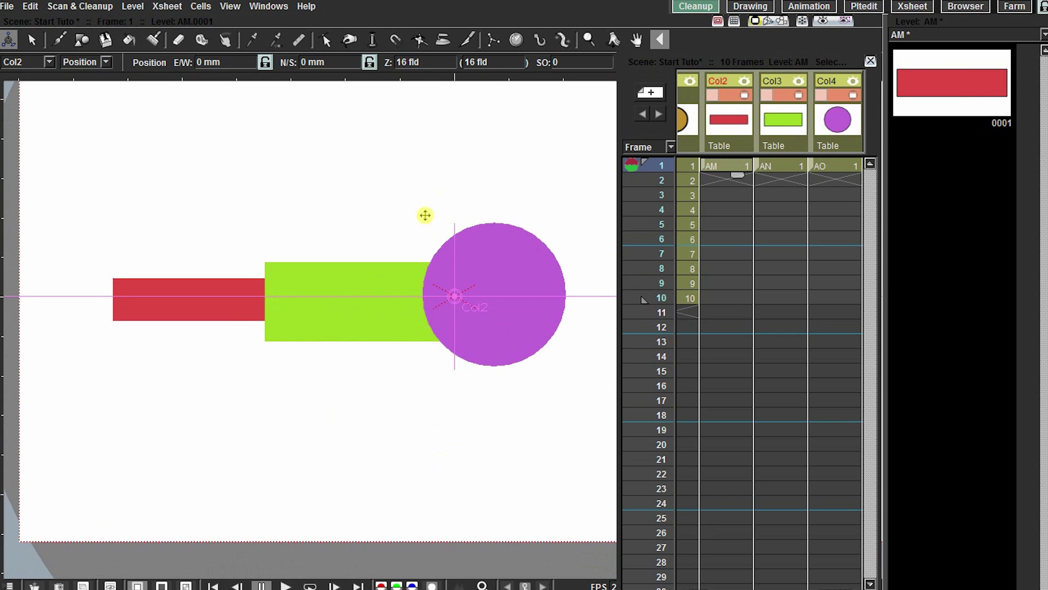
left_click_drag(424, 215, 454, 269)
left_click_drag(351, 316, 373, 357)
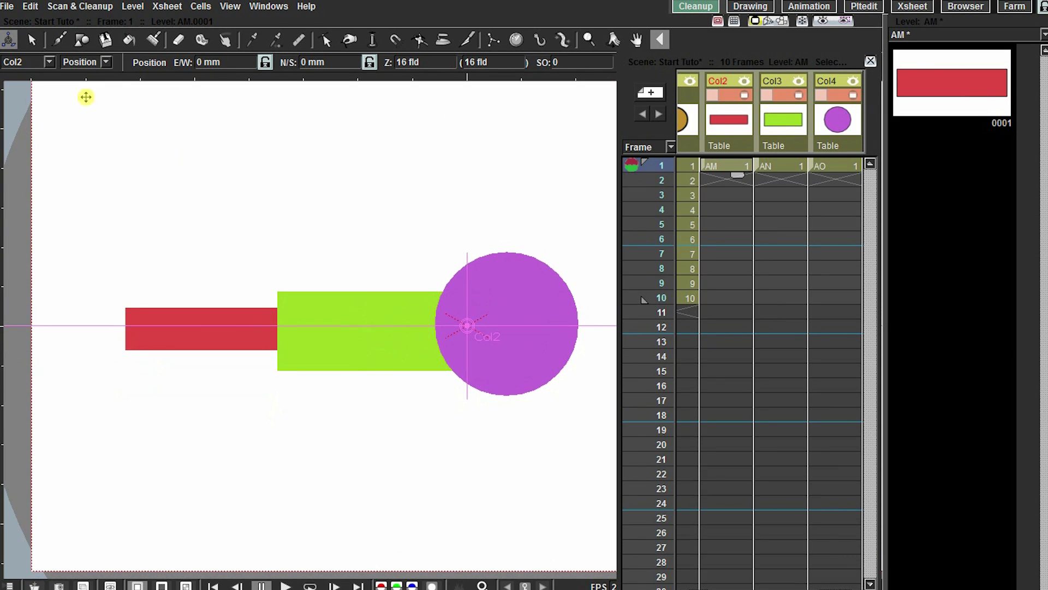
left_click(11, 38)
left_click(99, 61)
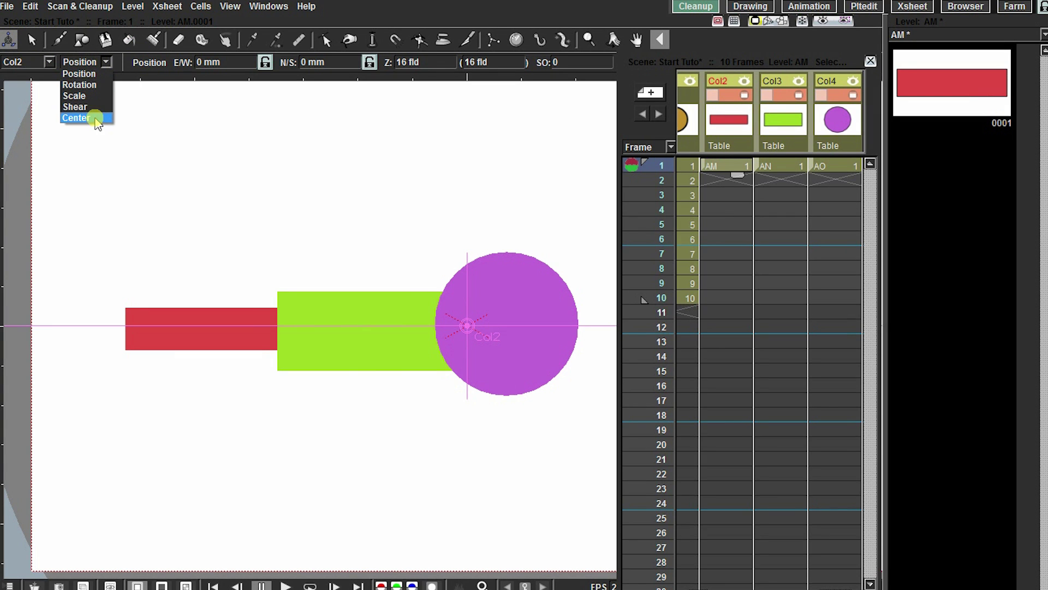
left_click(94, 118)
mouse_move(474, 328)
left_mouse_down()
mouse_move(123, 320)
mouse_move(143, 333)
left_mouse_up()
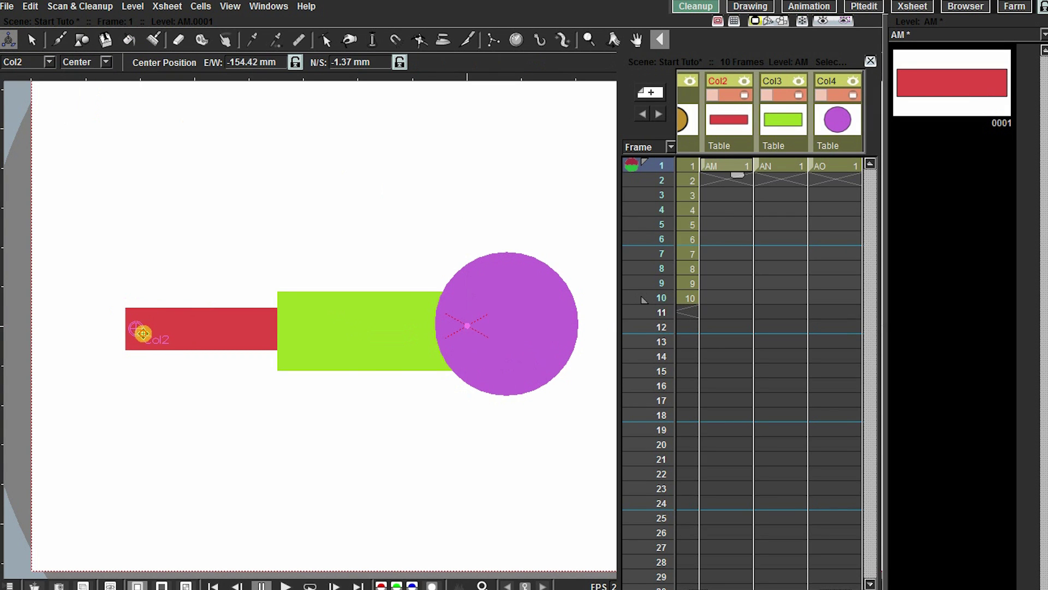
- Move Col3's centre to the green rectangle's left end, about -80 mm E/W, and Col4's centre to about 2.4 mm E/W, -1.7 mm N/S
left_click(780, 165)
left_click_drag(469, 321, 299, 330)
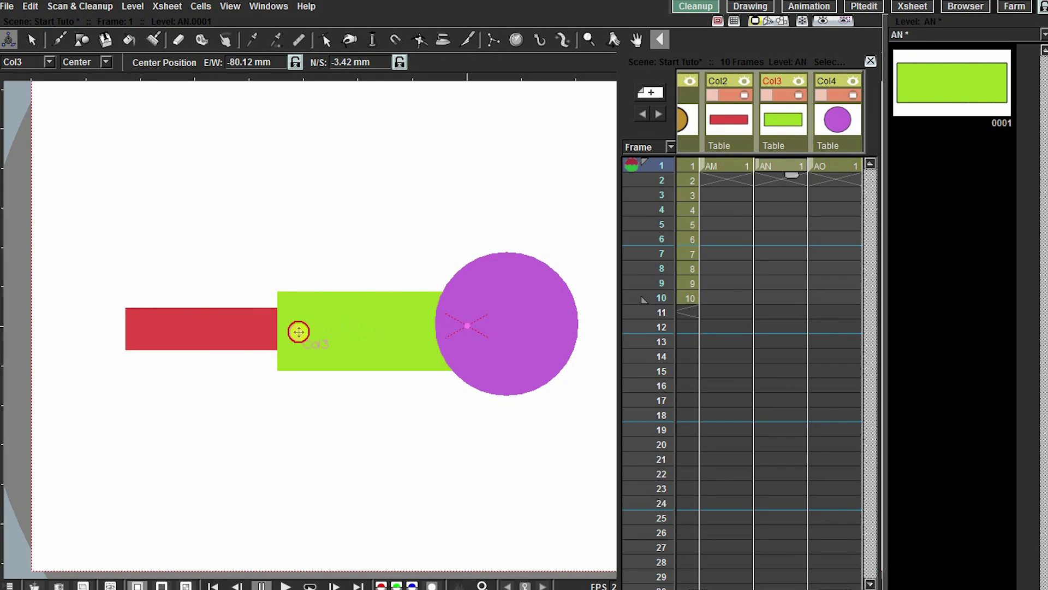
left_click(840, 178)
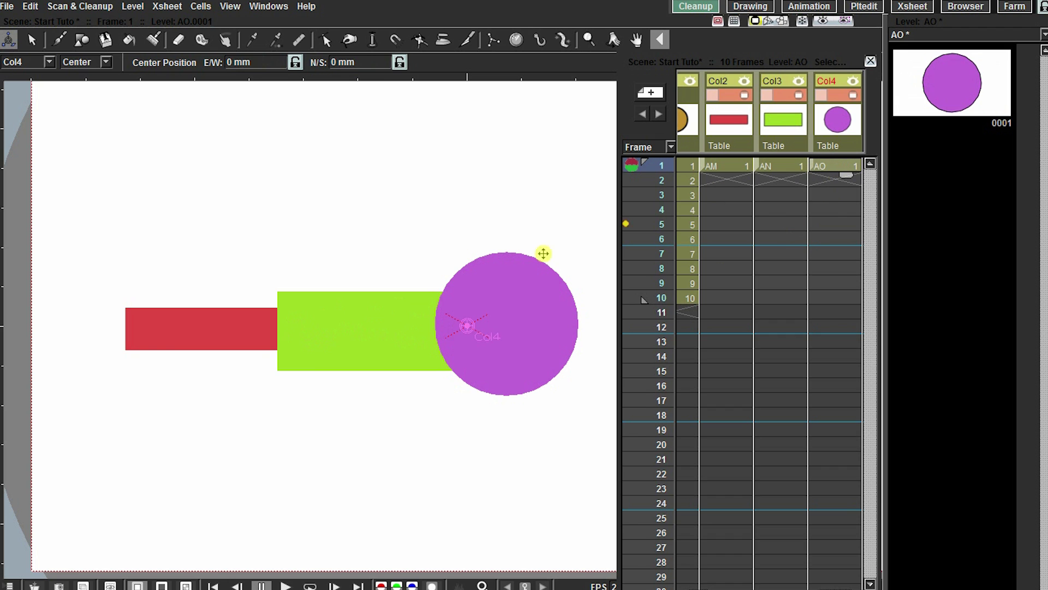
left_click_drag(468, 330, 475, 329)
left_click_drag(505, 287, 473, 276)
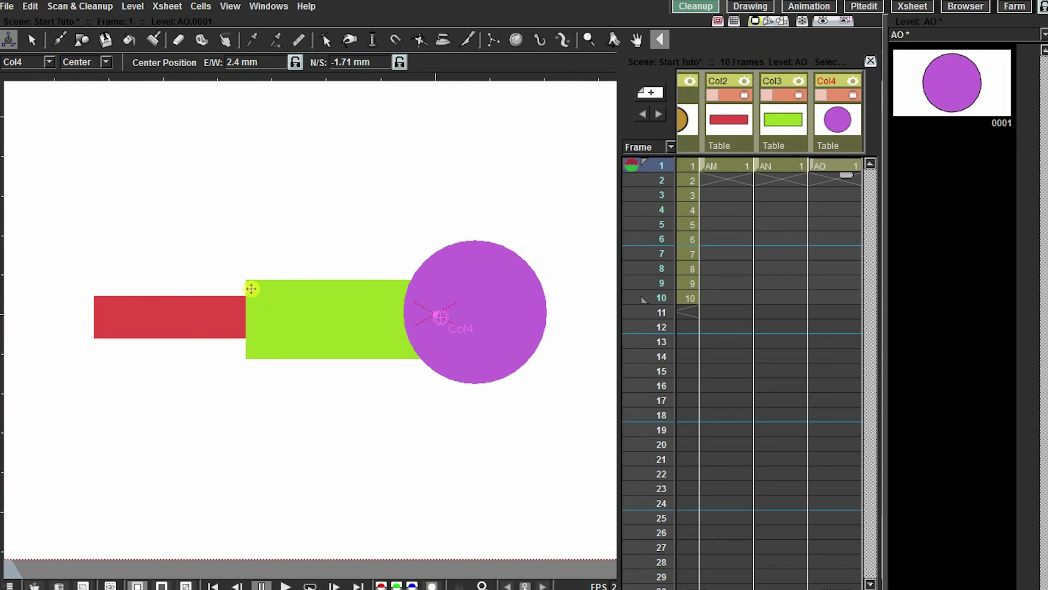
left_click_drag(249, 290, 252, 272)
- Try to link the purple circle to the red rectangle with the Skeleton tool in Build Skeleton mode
left_click(492, 39)
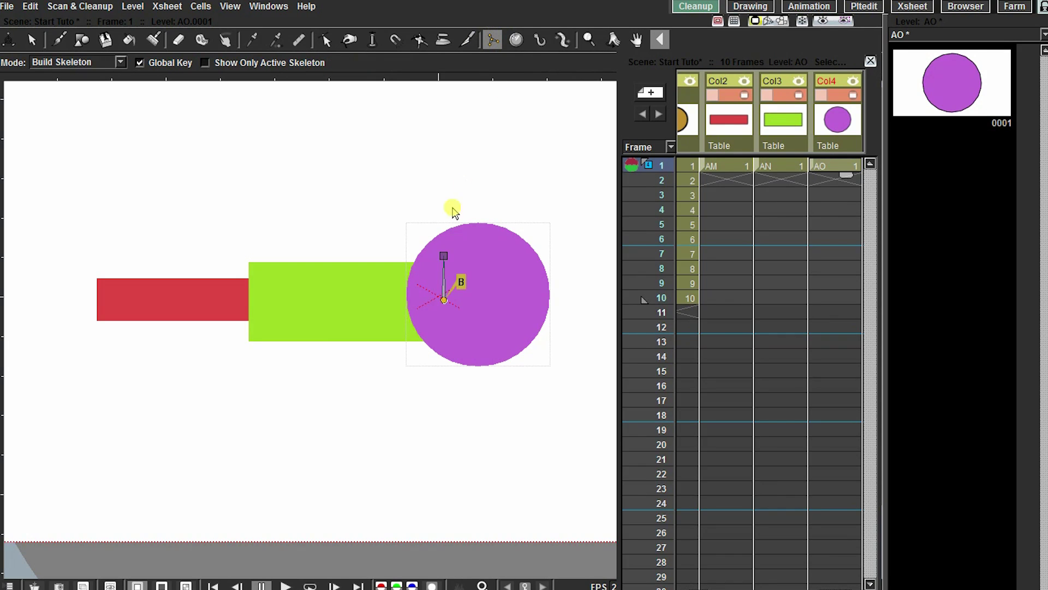
left_click_drag(446, 262, 134, 297)
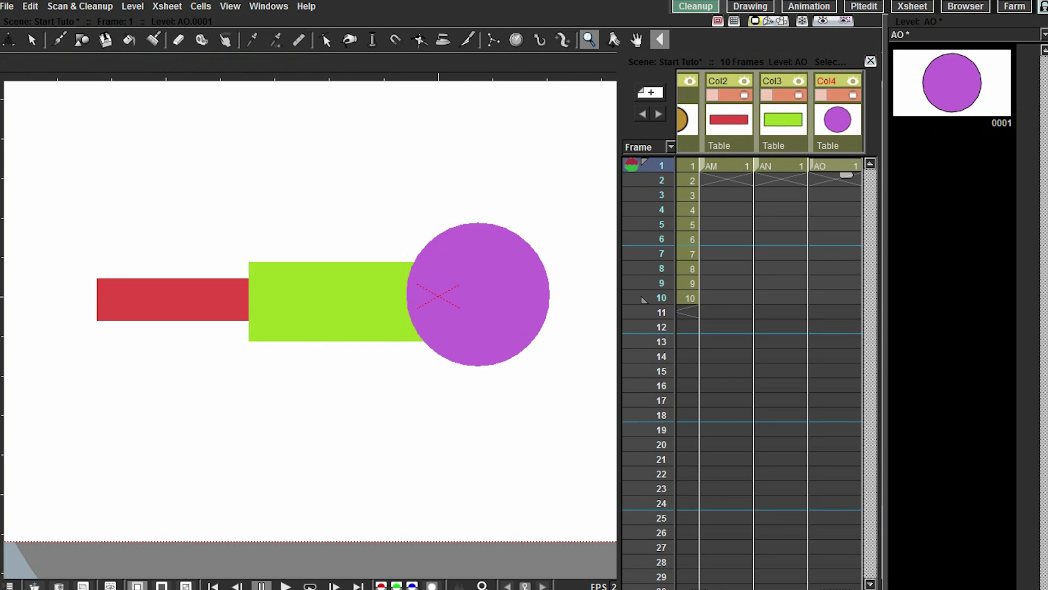
- Bring the Stage Schematic beside the drawing and enlarge its nodes to show the column thumbnails
left_click_drag(1047, 68, 643, 52)
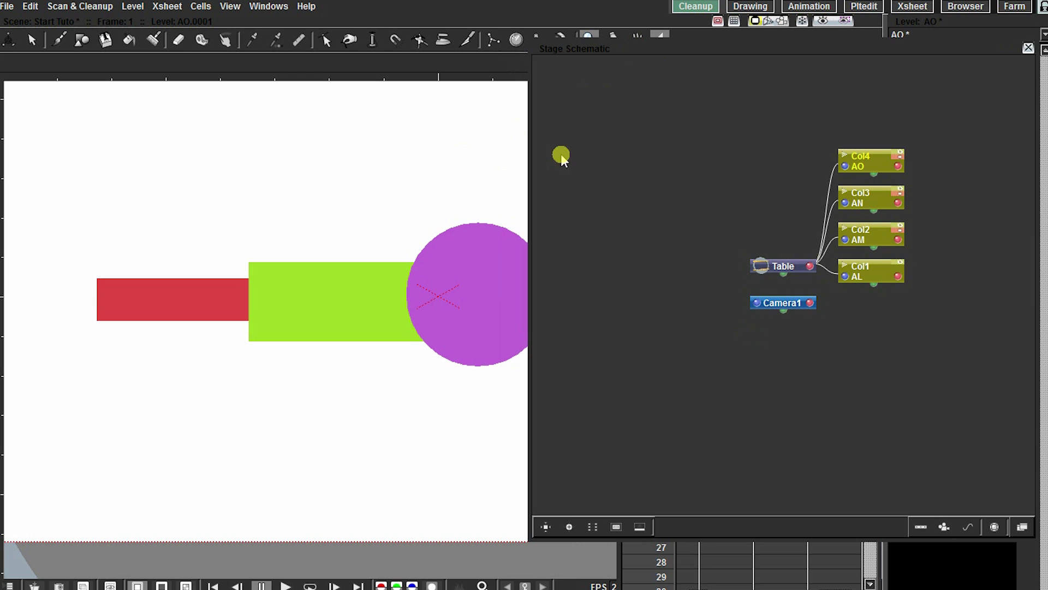
left_click_drag(737, 159, 663, 145)
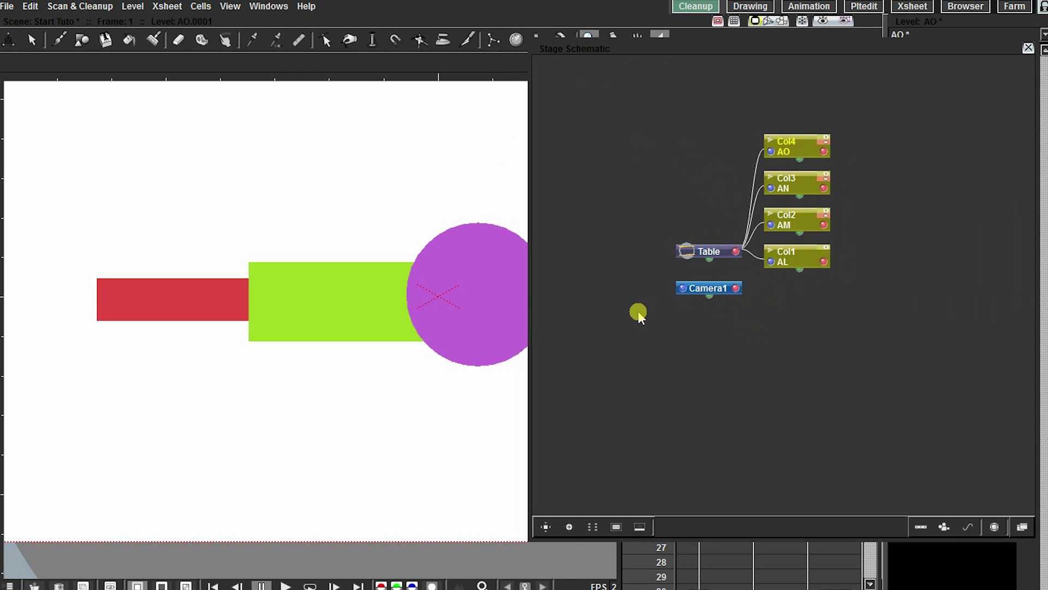
left_click(640, 526)
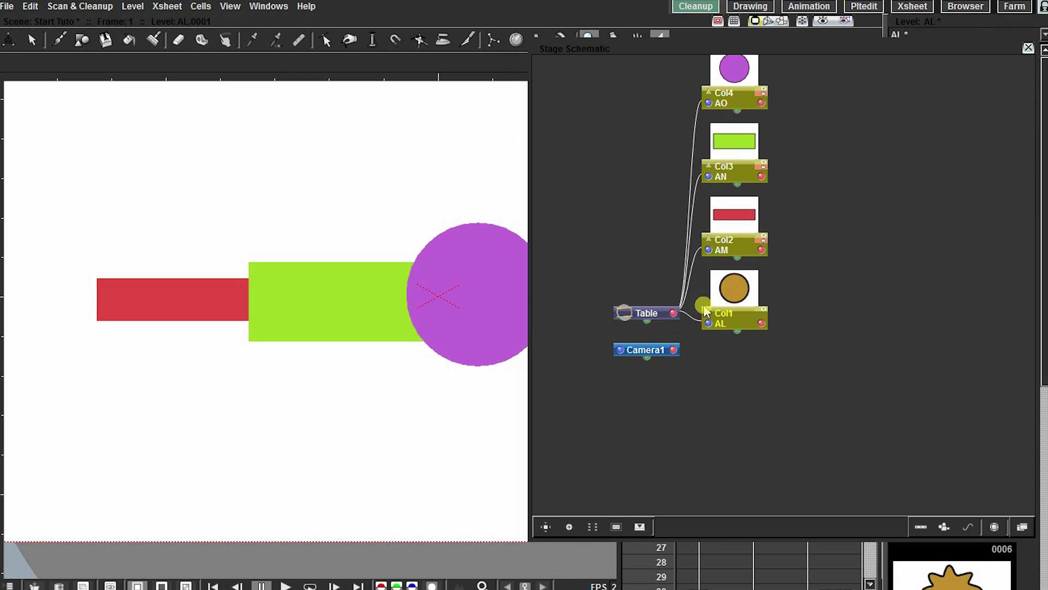
- Move the Col1, Col2, Col3 and Col4 nodes together farther away from the Table node
left_click_drag(752, 454, 653, 82)
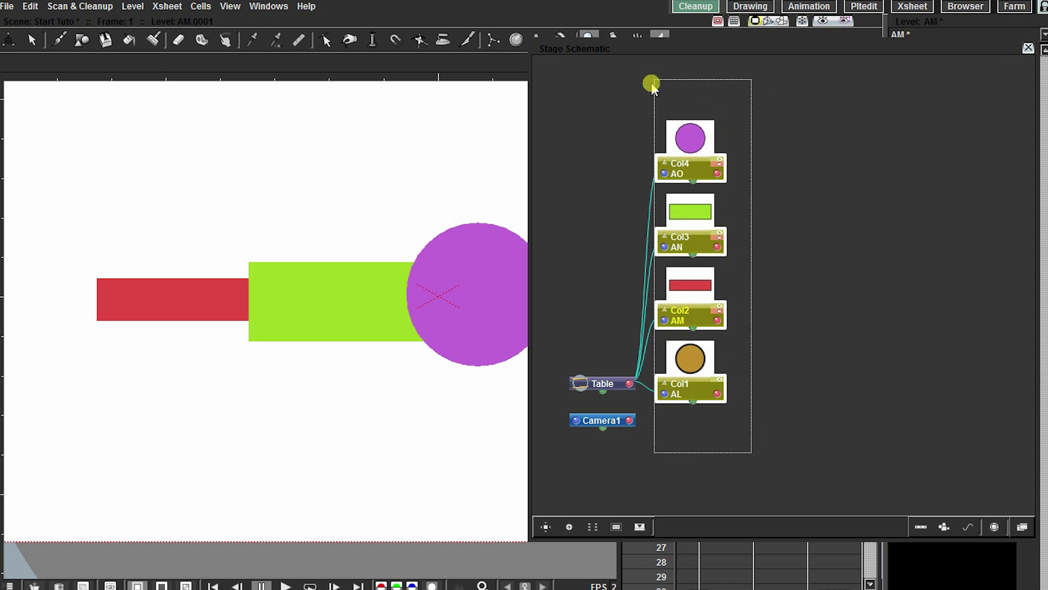
left_click_drag(698, 171, 741, 158)
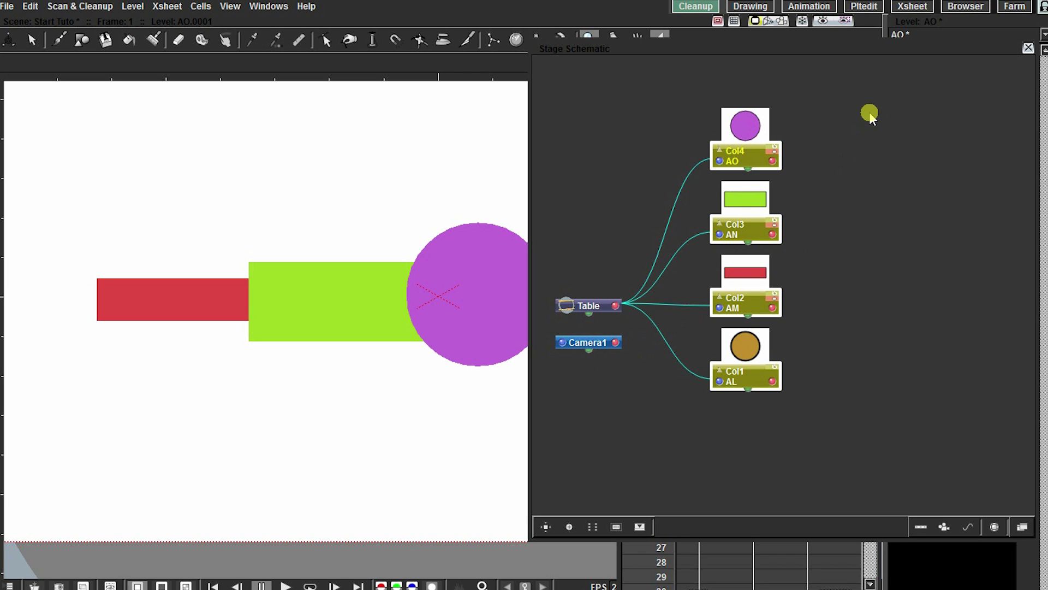
left_click(828, 216)
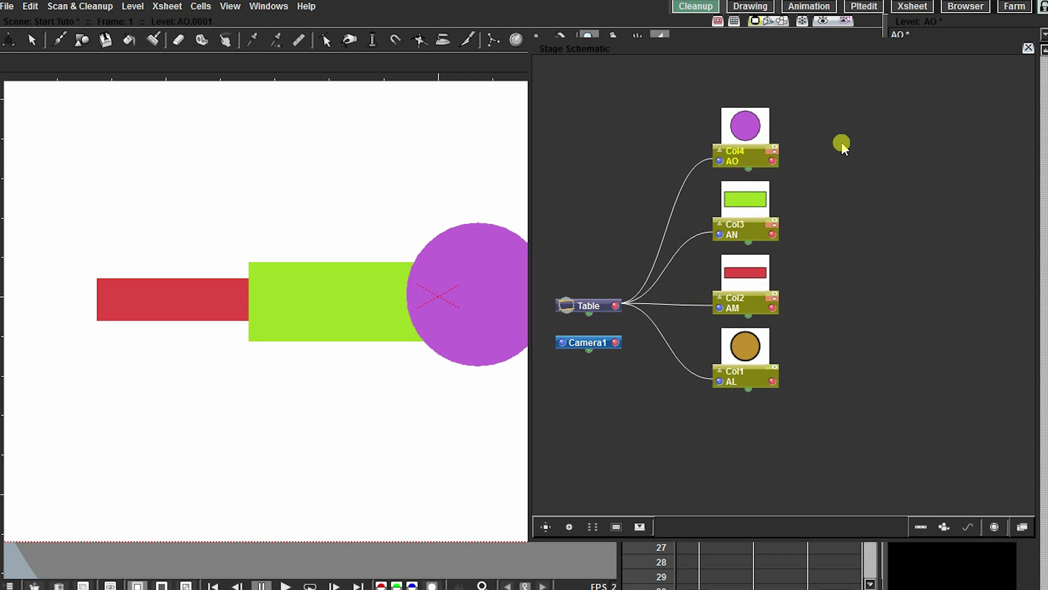
- Link Col3 to Col2 and Col4 to Col3 in the Stage Schematic, lining them up as a chain with Col1 placed below
left_click_drag(761, 48, 744, 83)
mouse_move(731, 276)
left_mouse_down()
mouse_move(898, 341)
mouse_move(882, 322)
mouse_move(793, 356)
mouse_move(729, 336)
left_mouse_up()
left_click_drag(851, 338, 817, 331)
left_click(712, 163)
left_click_drag(717, 176, 875, 204)
left_click_drag(700, 156, 819, 305)
left_click_drag(930, 304, 928, 295)
left_click_drag(707, 385, 644, 457)
left_click_drag(927, 295, 903, 297)
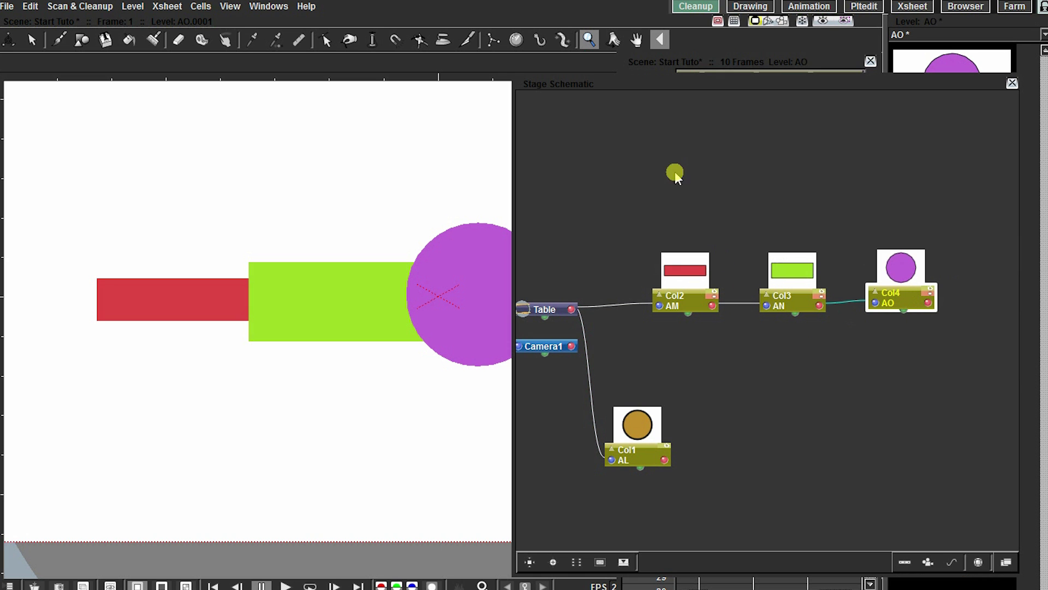
- Set the Animate tool to Position and try moving the red rectangle of Col2, undoing the move
left_click_drag(671, 77, 755, 77)
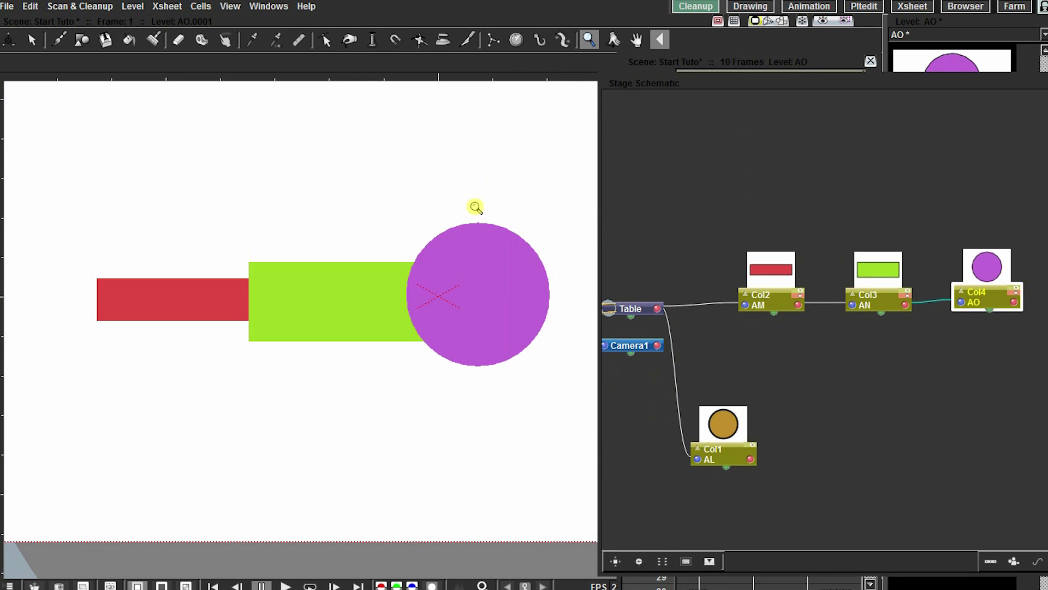
left_click_drag(431, 245, 397, 240)
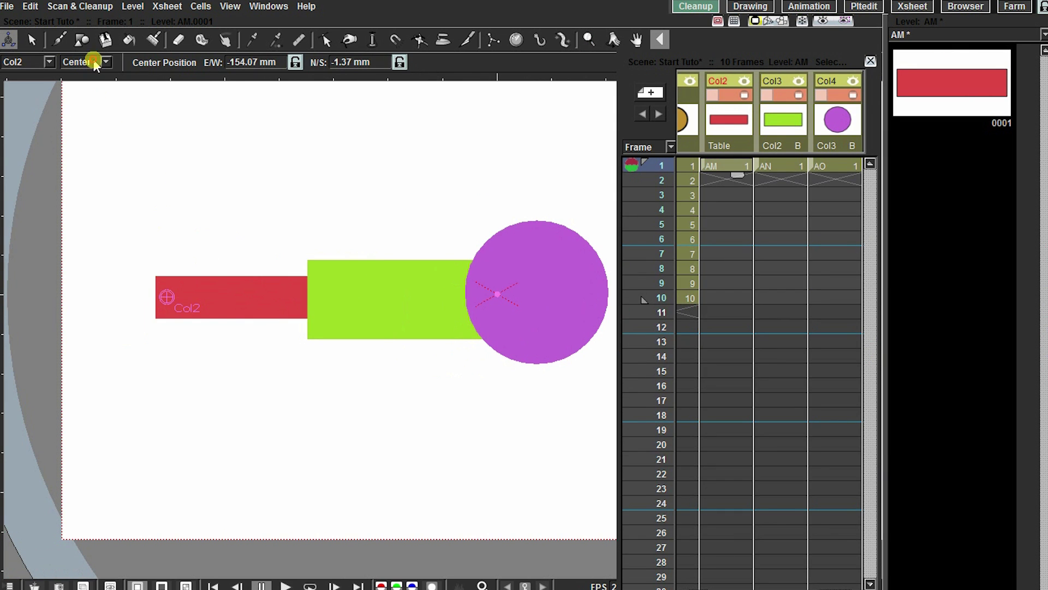
left_click(94, 62)
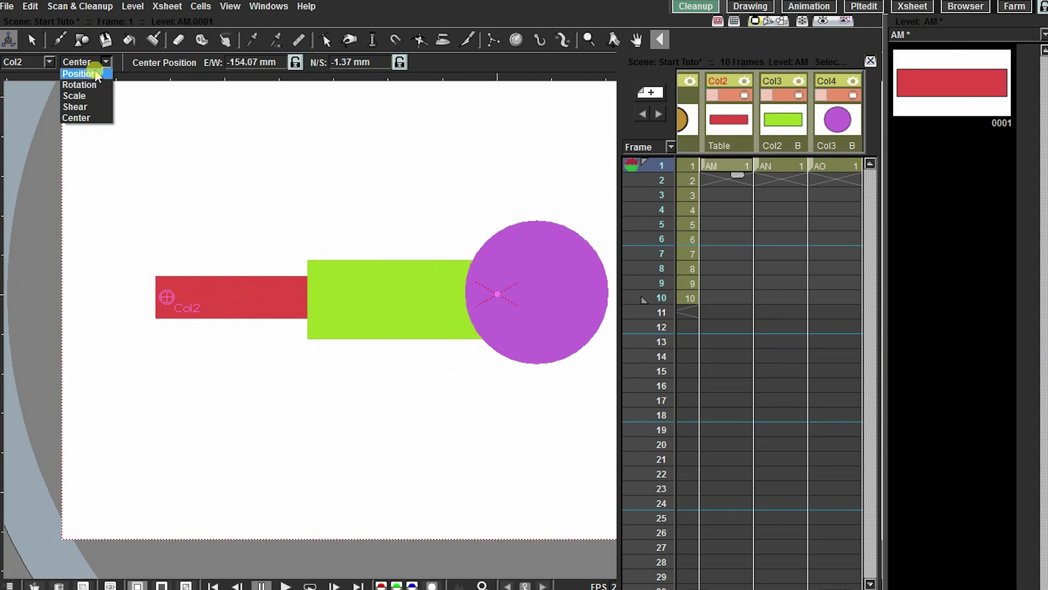
left_click(94, 77)
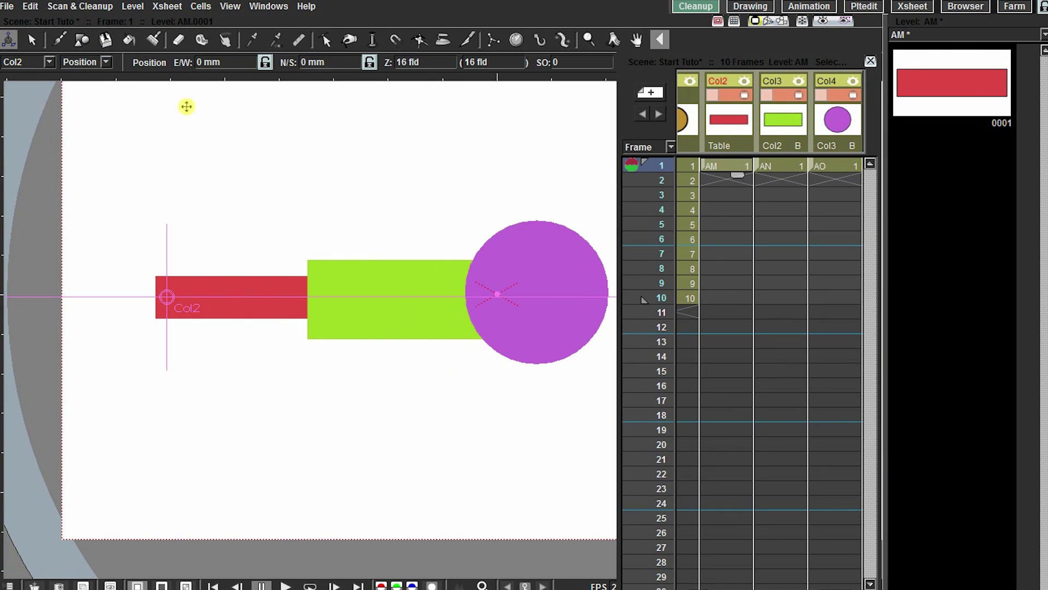
left_click_drag(182, 184, 144, 176)
left_click_drag(197, 286, 153, 297)
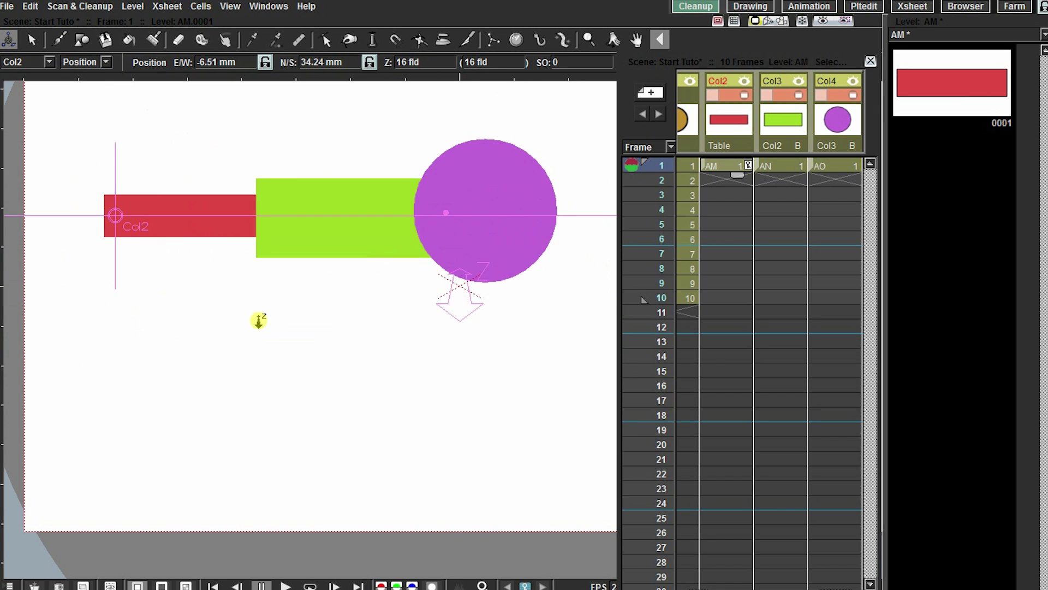
key("ctrl+z")
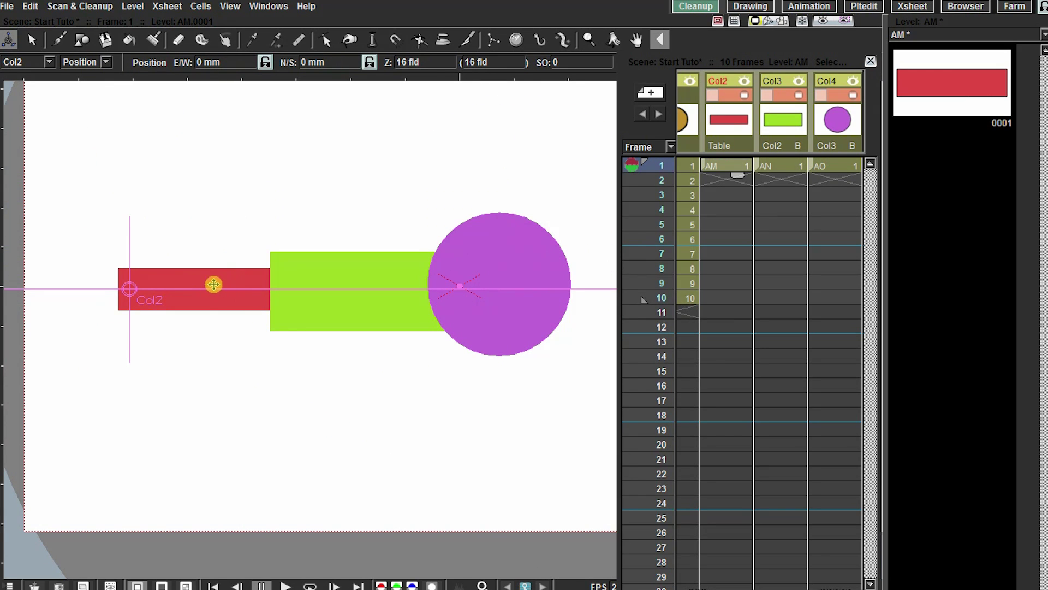
- Try moving the green rectangle of Col3 and the purple circle of Col4, undoing each move
left_click_drag(261, 281, 275, 264)
left_click_drag(196, 346, 205, 330)
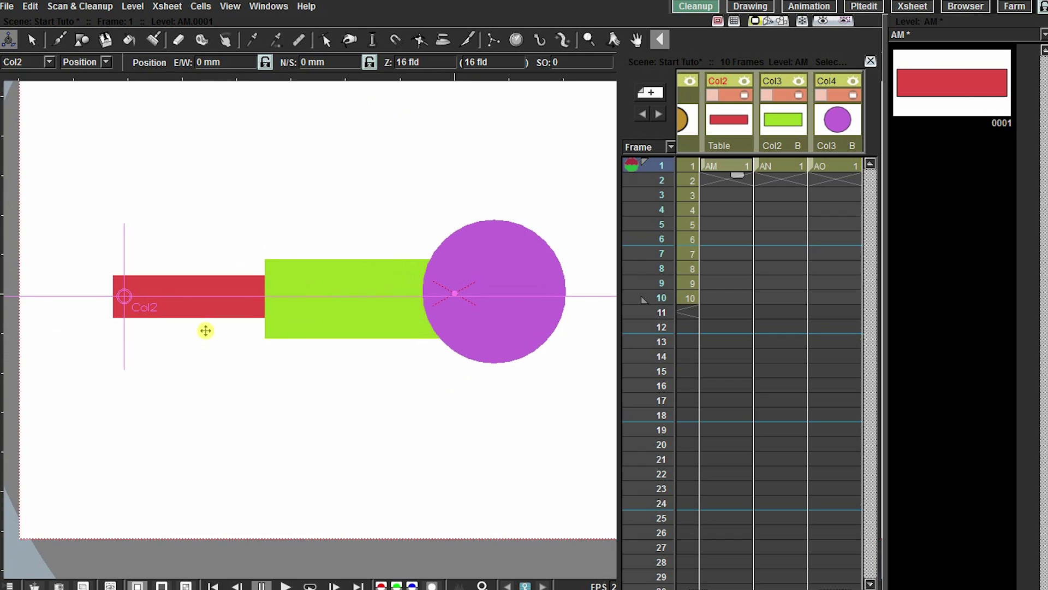
left_click(774, 157)
left_click_drag(378, 281, 407, 249)
key("ctrl+z")
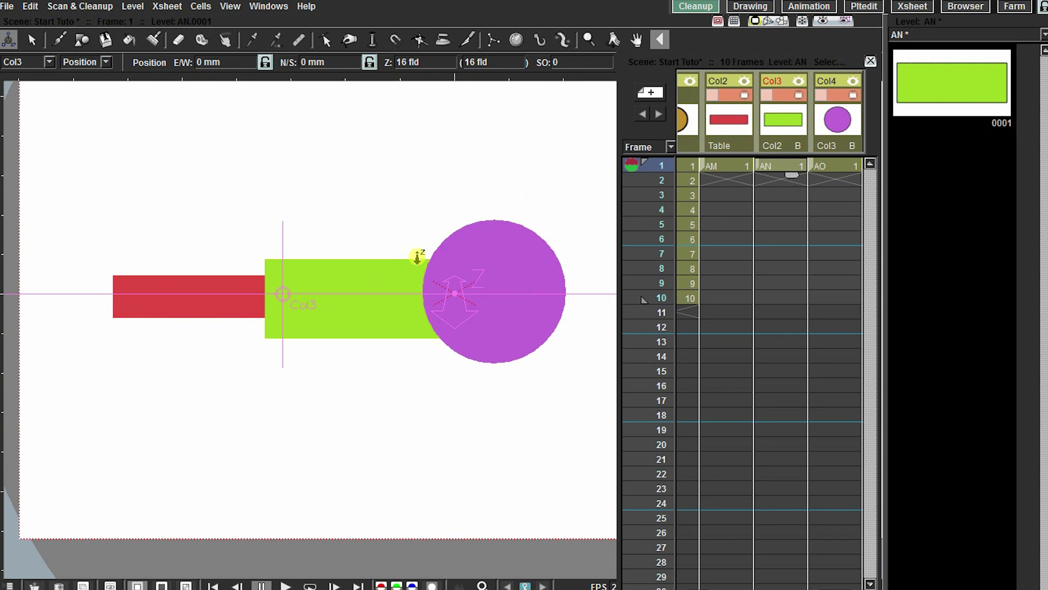
left_click_drag(511, 240, 512, 192)
left_click(842, 167)
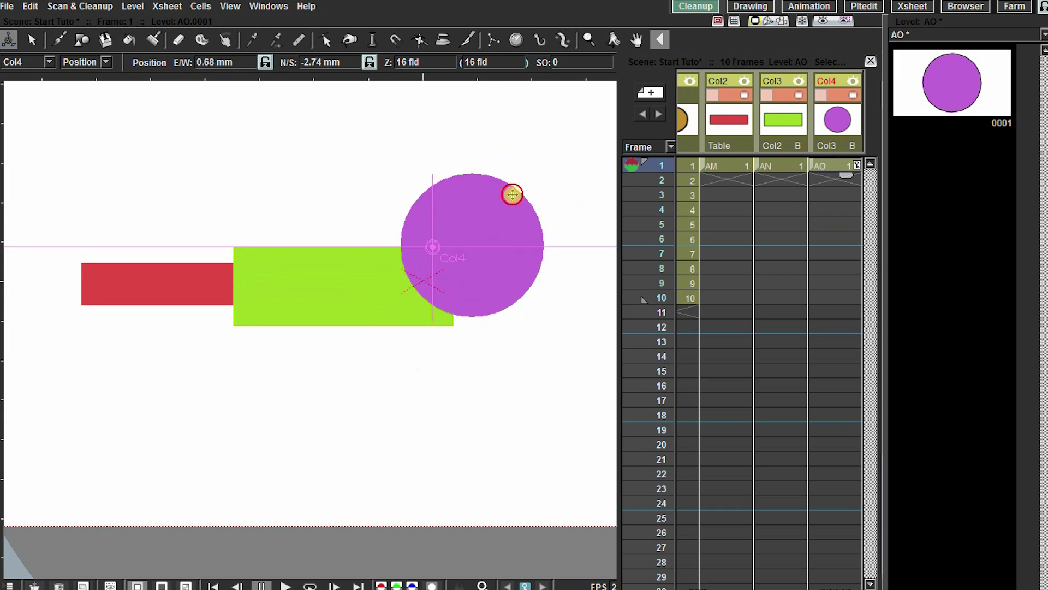
- Set the Animate tool to Rotation and try rotating the red rectangle of Col2, undoing the rotation
left_click(88, 62)
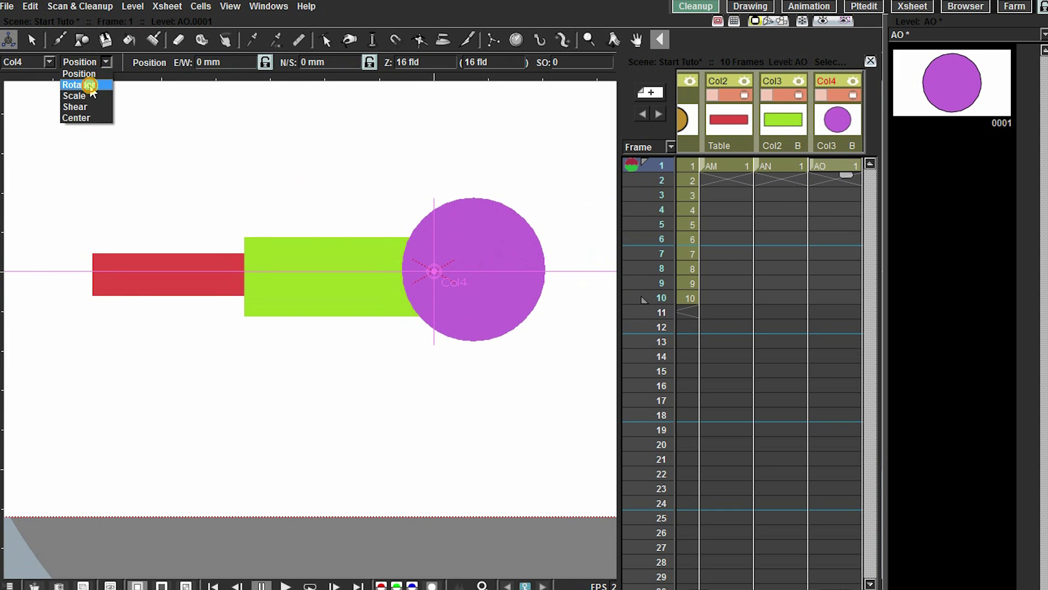
left_click(89, 85)
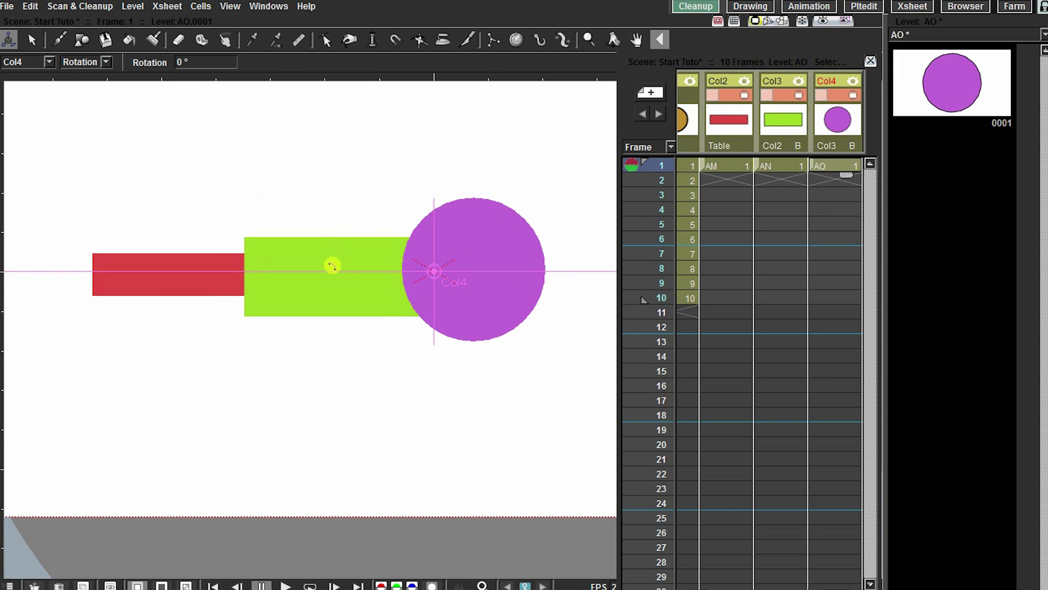
left_click(765, 166)
left_click(726, 167)
left_click_drag(433, 187, 370, 278)
key("ctrl+z")
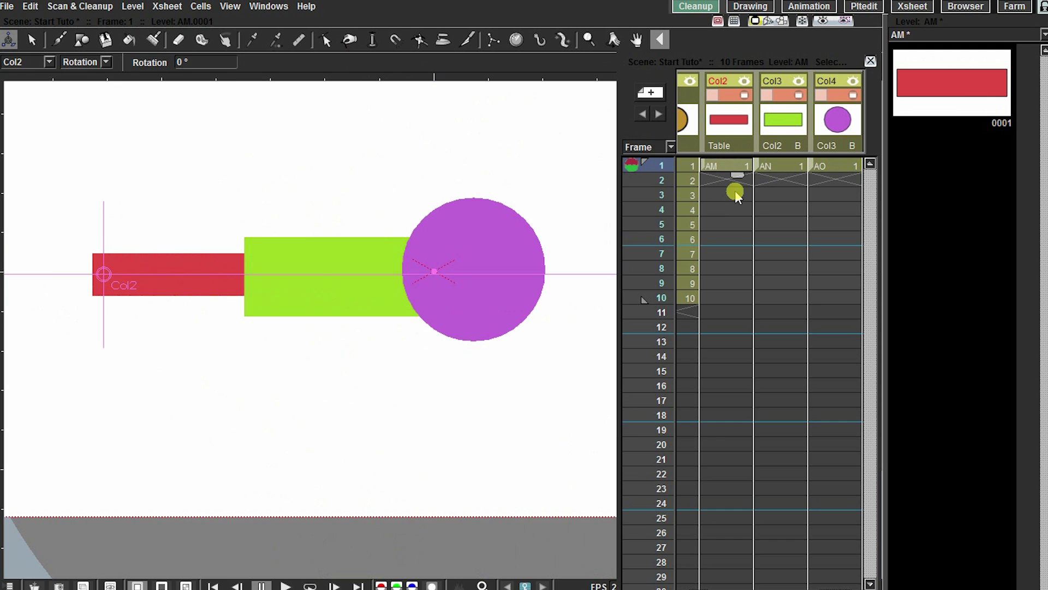
- Try rotating the green rectangle and the purple circle around their own centres, undoing each rotation
left_click(775, 173)
left_click_drag(388, 202, 453, 325)
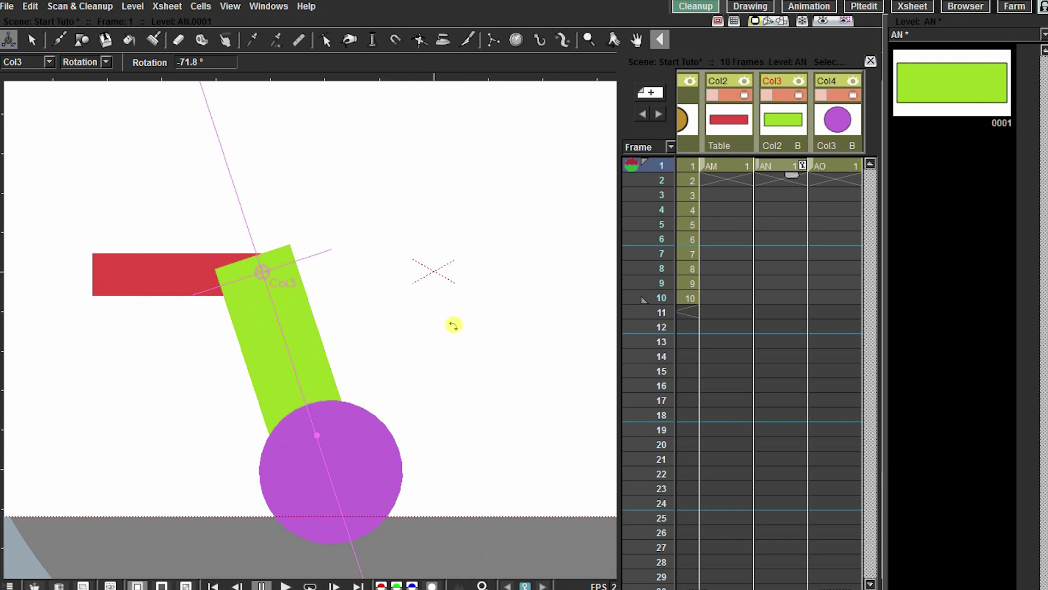
key("ctrl+z")
left_click(835, 172)
left_click_drag(480, 197, 559, 234)
key("ctrl+z")
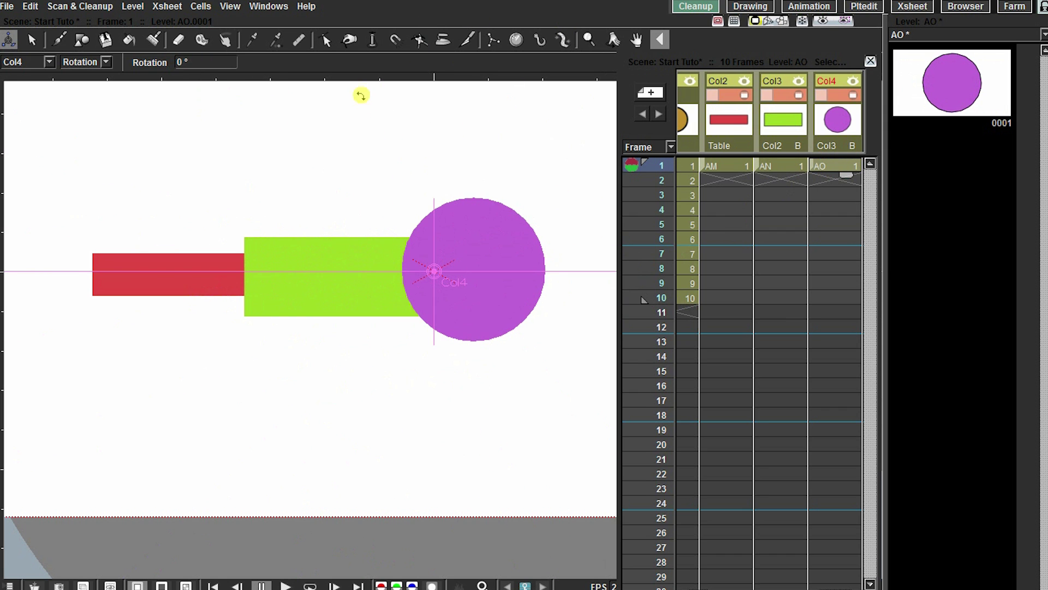
- Activate the Skeleton tool on the linked columns and change its mode from Build Skeleton to Animate
left_click_drag(358, 117, 366, 117)
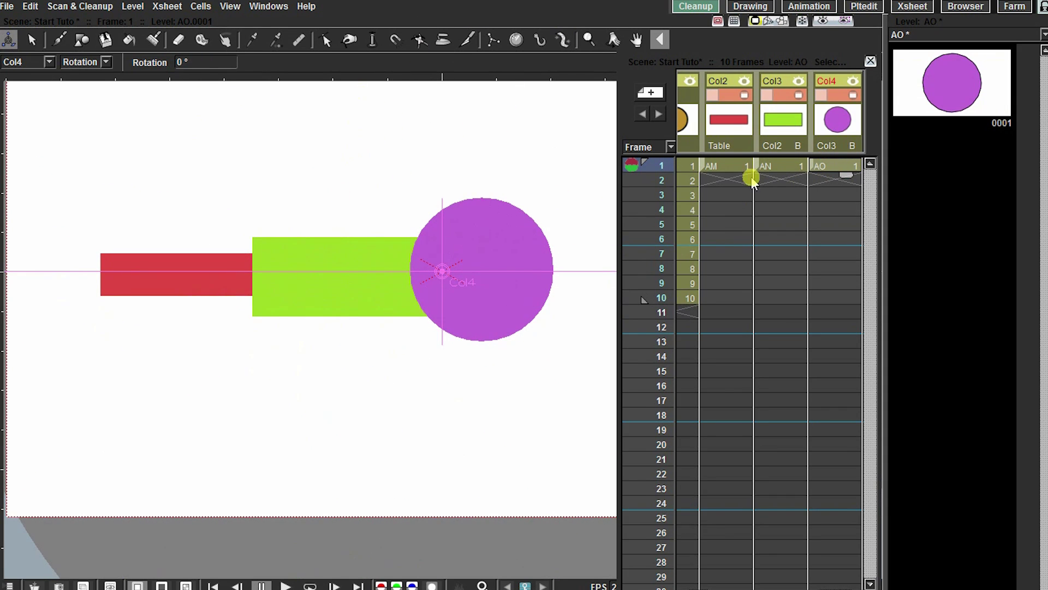
left_click(780, 172)
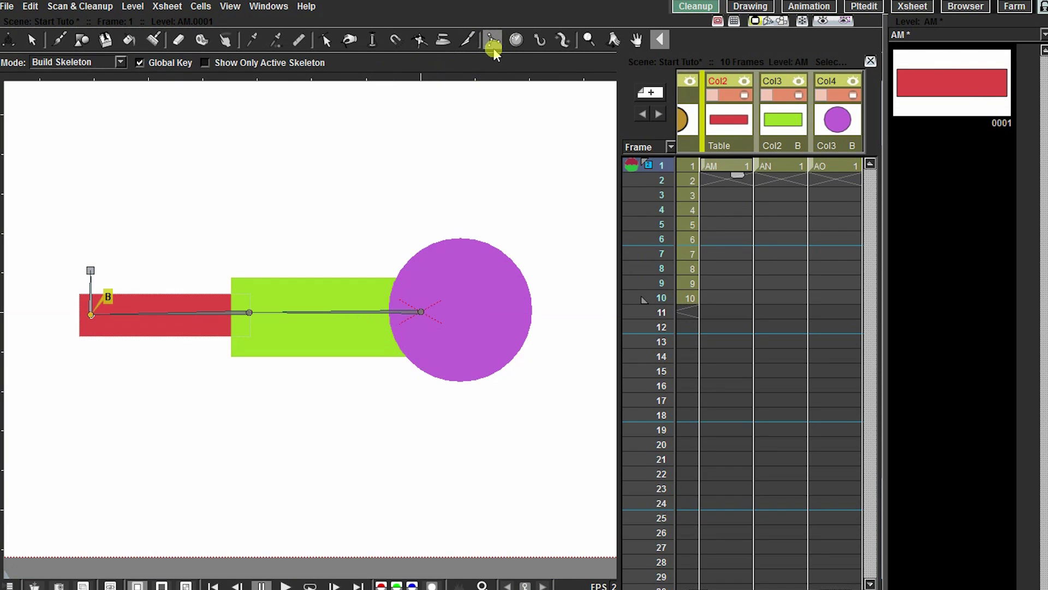
left_click(101, 63)
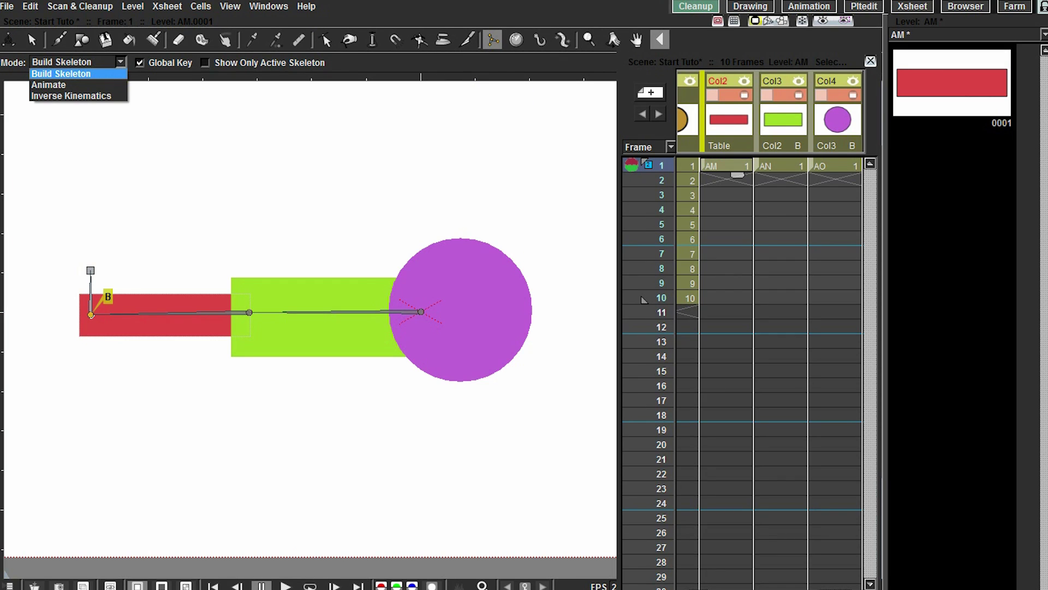
left_click(82, 74)
left_click(105, 63)
left_click(113, 57)
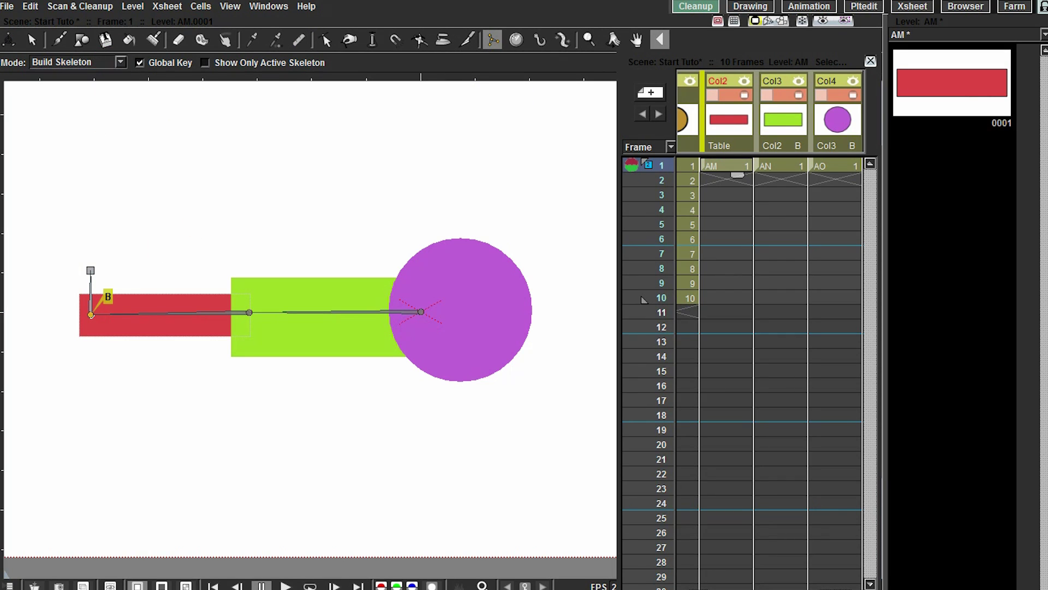
left_click(111, 63)
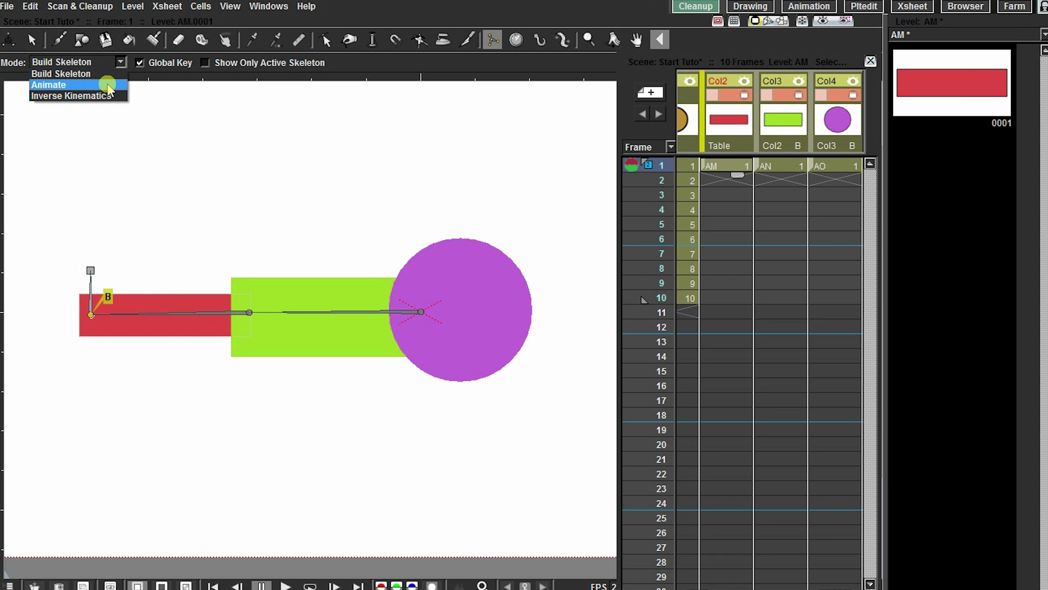
left_click(107, 85)
- Pose the linked chain by rotating the green rectangle, purple circle and red rectangle around their joints
left_click_drag(386, 229, 397, 289)
left_click_drag(406, 377, 319, 308)
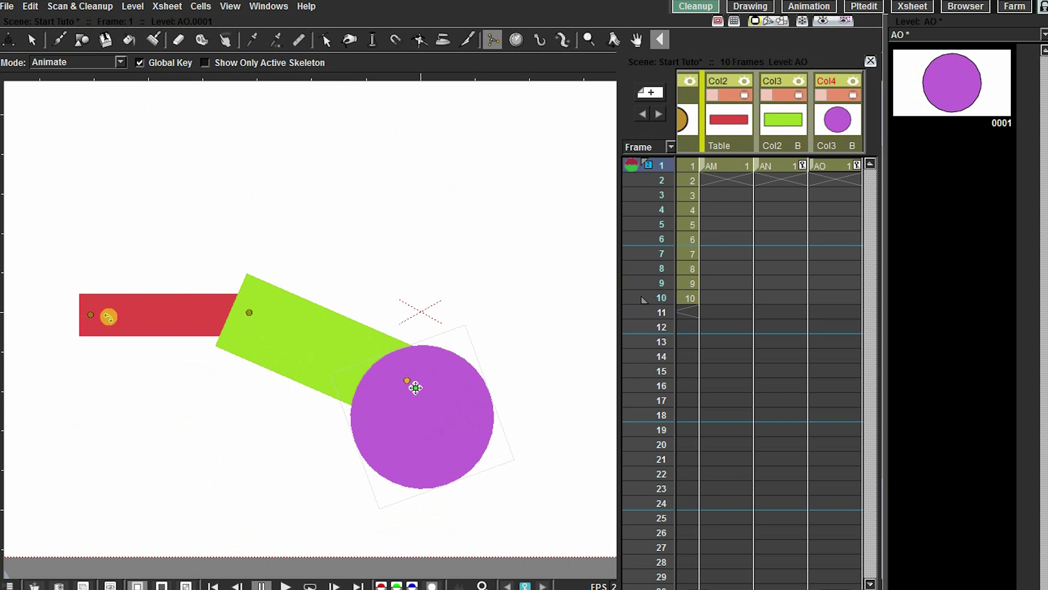
left_click_drag(93, 314, 338, 174)
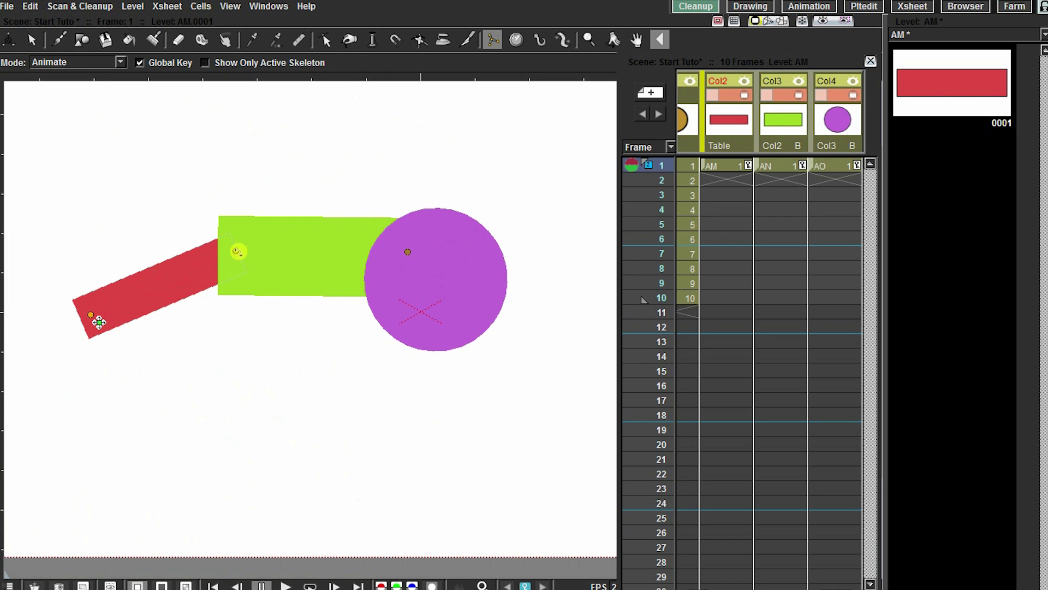
left_click(237, 252)
left_click_drag(423, 164, 204, 148)
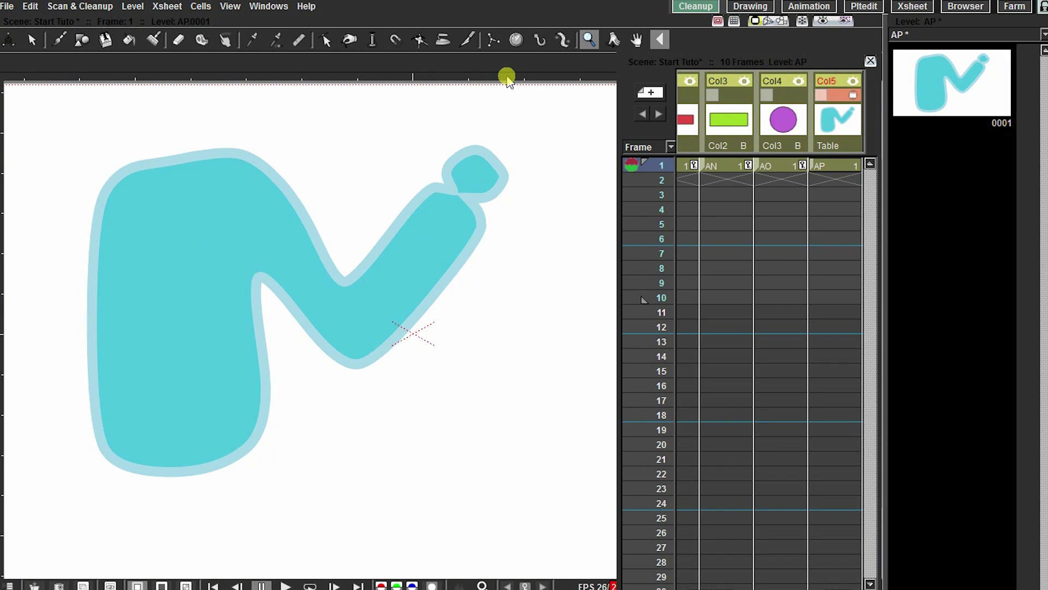
- Create a Plastic mesh for the blue figure in Col5 with 5.08 mm edges, 300 DPI and a 5-pixel margin
left_click(562, 40)
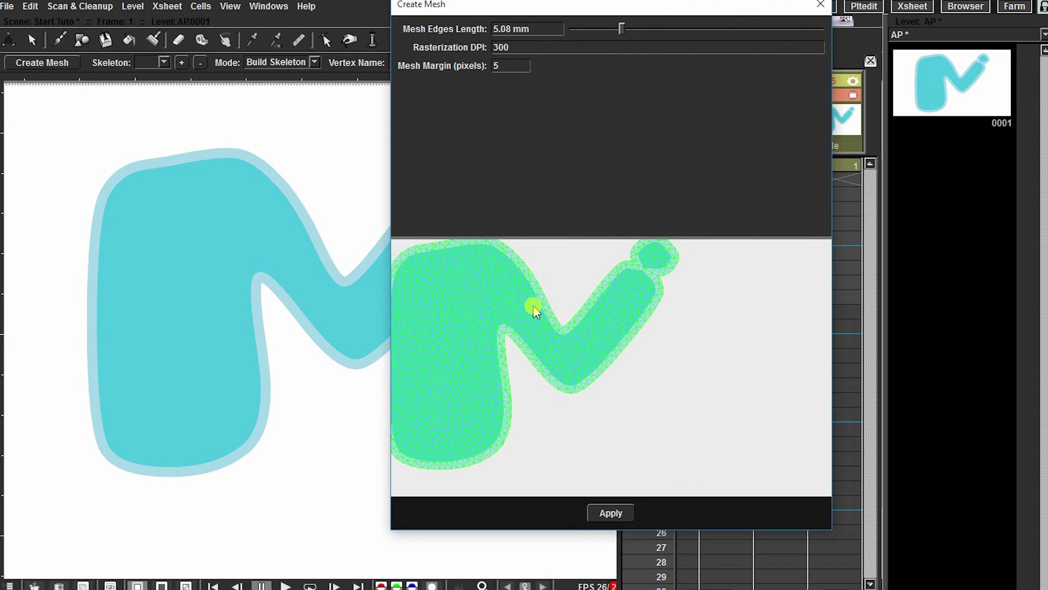
left_click_drag(535, 310, 601, 306)
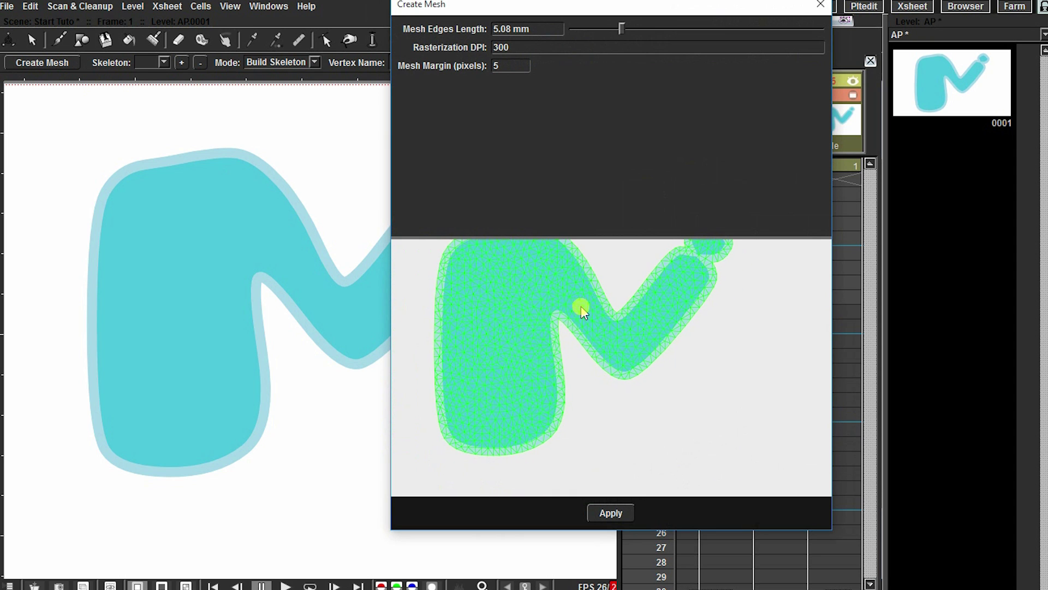
left_click(609, 512)
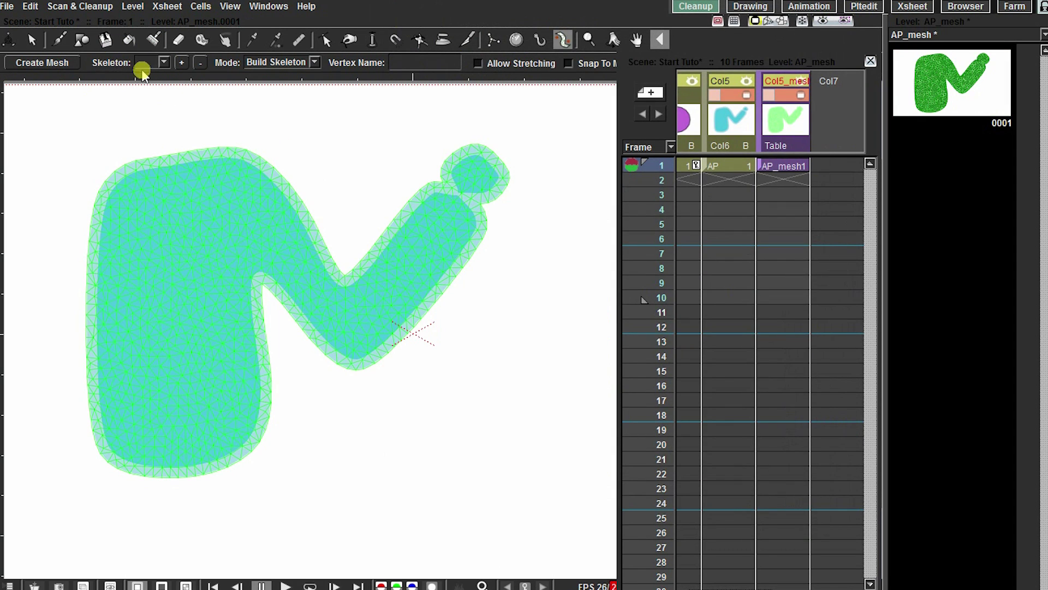
- Build a six-vertex skeleton on the mesh, running from the body's base through the upper body, shoulder, elbow and wrist to the hand
left_click(179, 438)
left_click(174, 227)
left_click(246, 201)
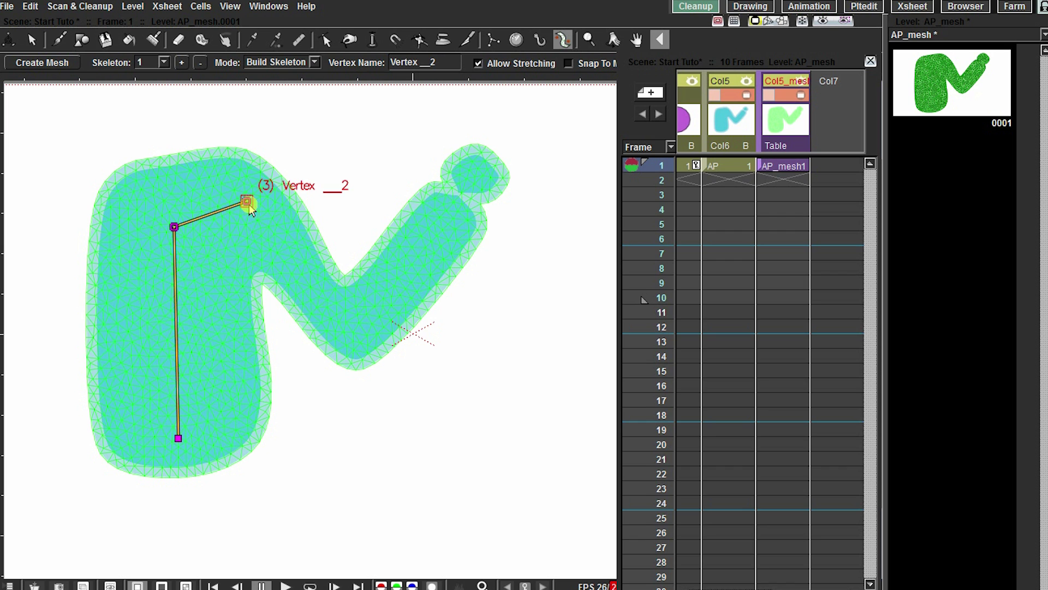
left_click(353, 326)
left_click(452, 213)
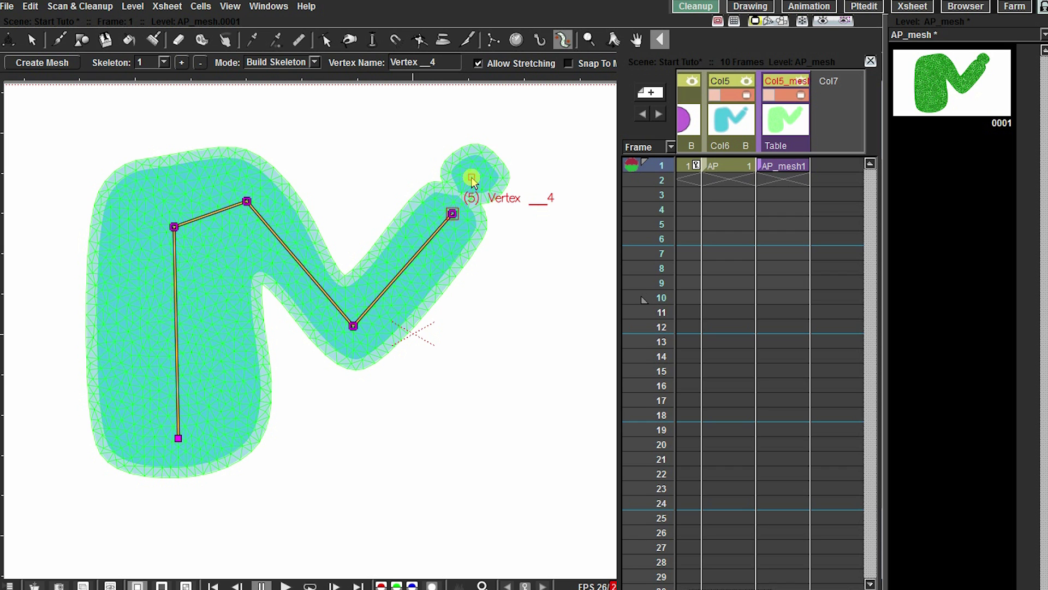
left_click(473, 177)
- Set the Plastic tool to Animate mode and try bending the arm of the blue figure
left_click(293, 64)
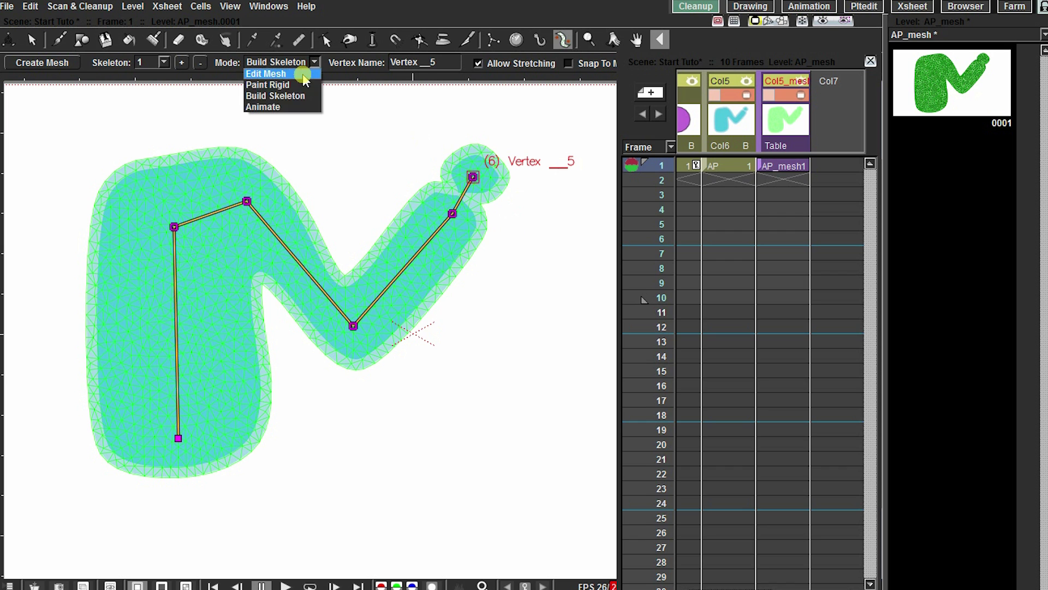
left_click(295, 107)
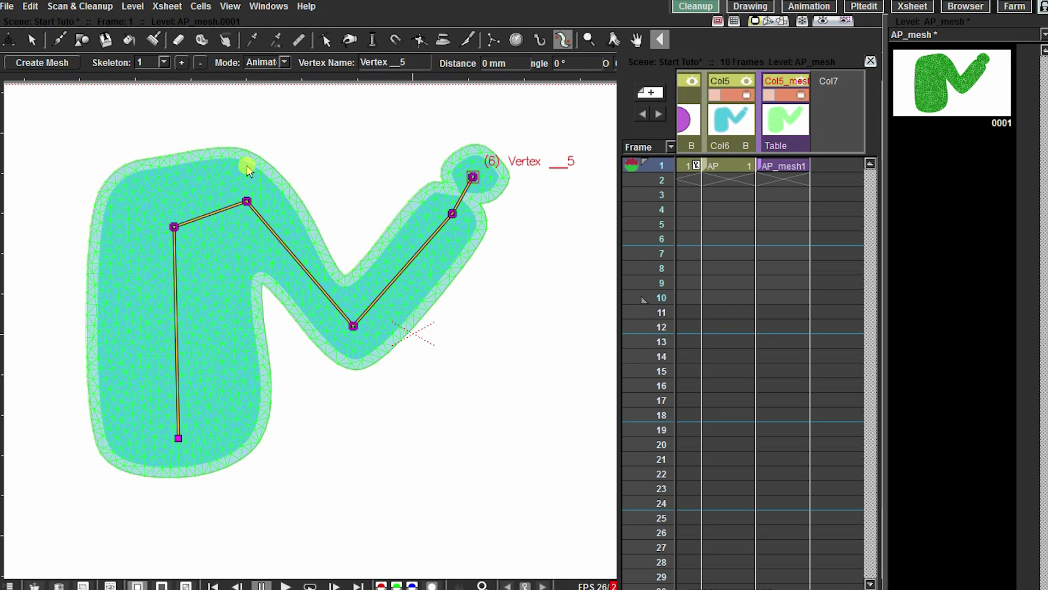
left_click_drag(303, 229, 381, 292)
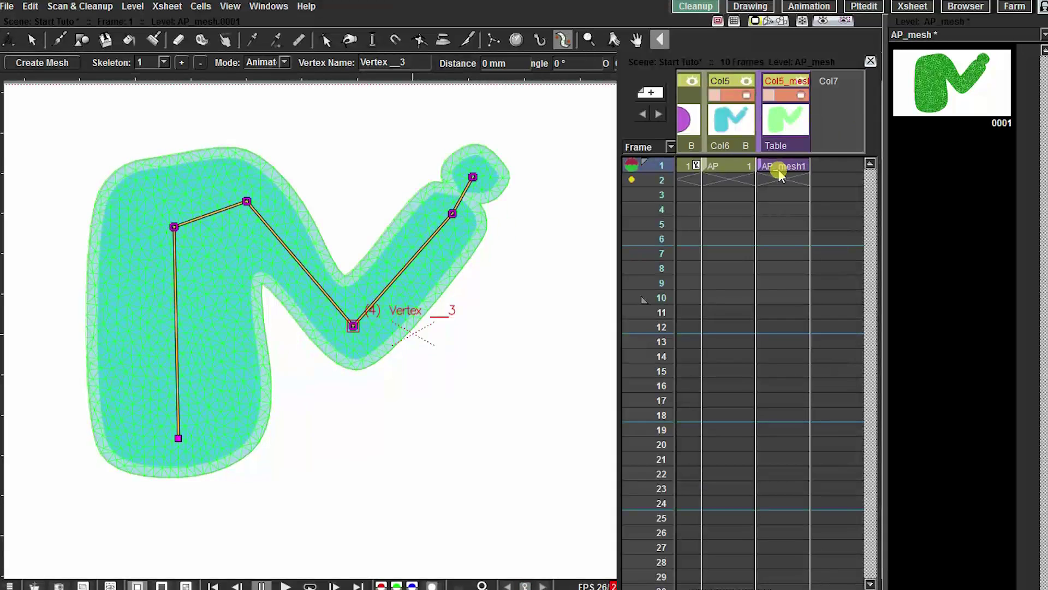
- Hide the mesh of the Col5 mesh column in the viewer and try bending the arm to preview the deformation
left_click(793, 131)
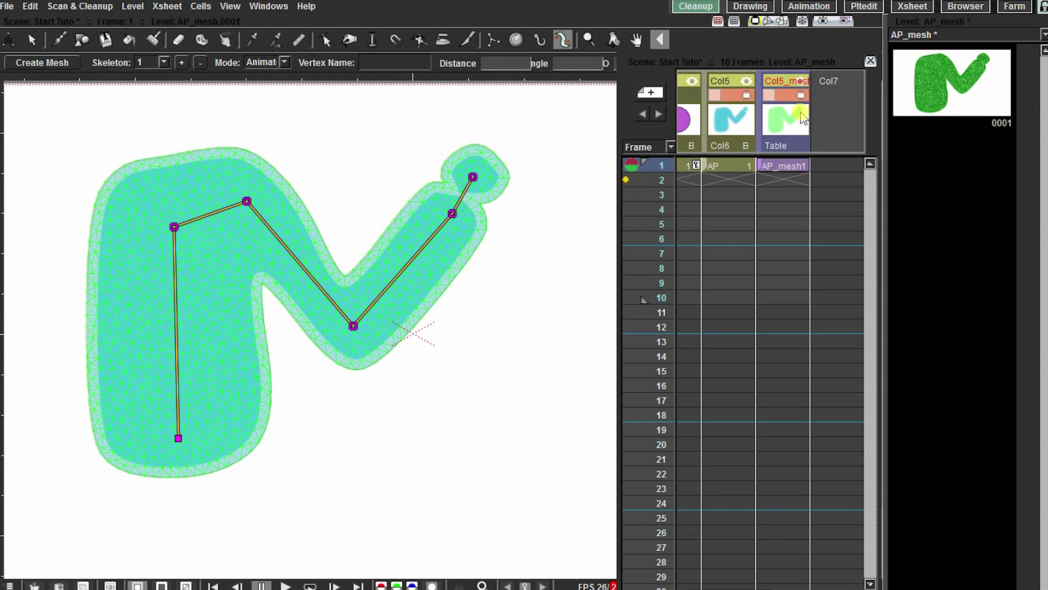
left_click(801, 96)
left_click_drag(332, 241, 602, 72)
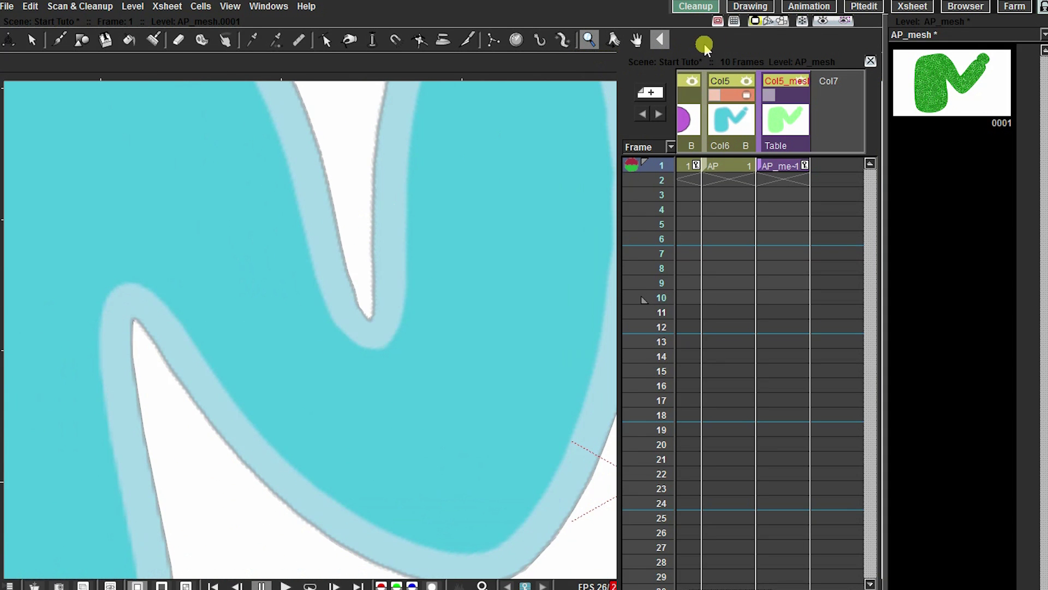
left_click(822, 20)
left_click_drag(377, 218, 381, 365)
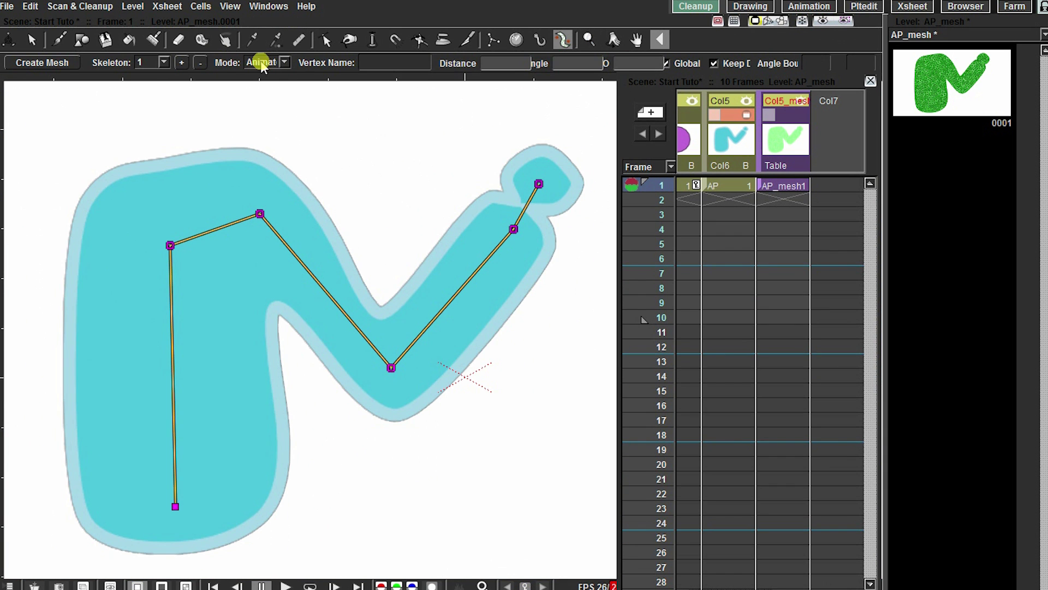
- Show the Col5 mesh in Paint Rigid mode and paint the forearm and hand tip as rigid with thickness 25
left_click(265, 62)
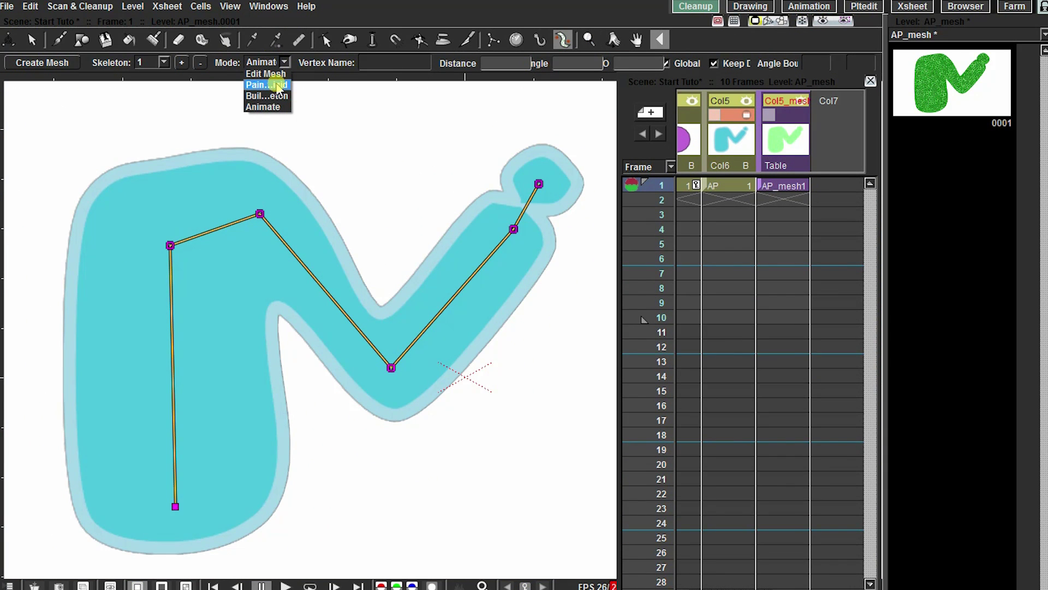
left_click(279, 85)
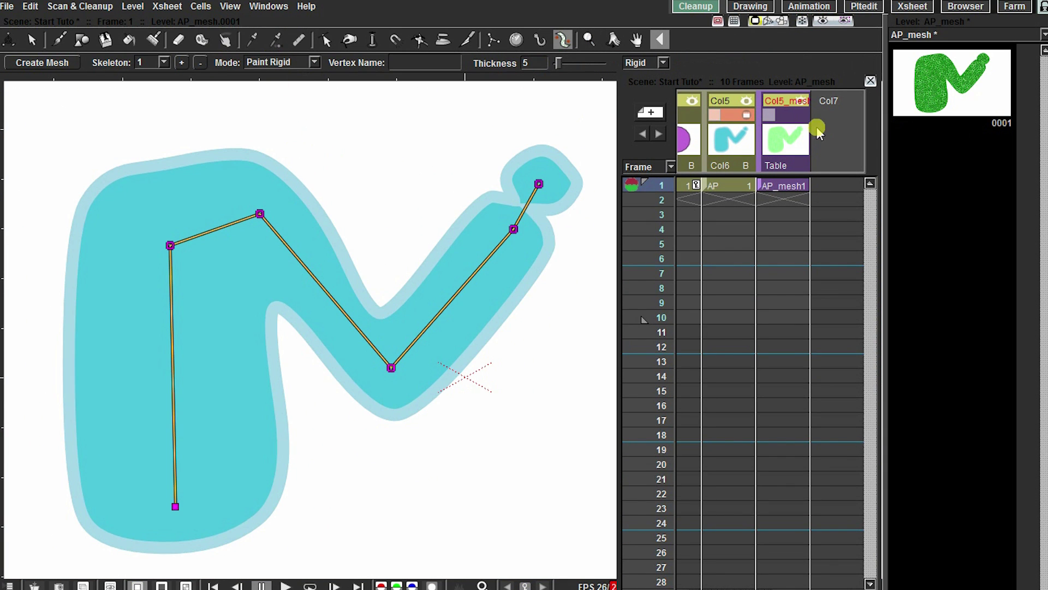
left_click(800, 116)
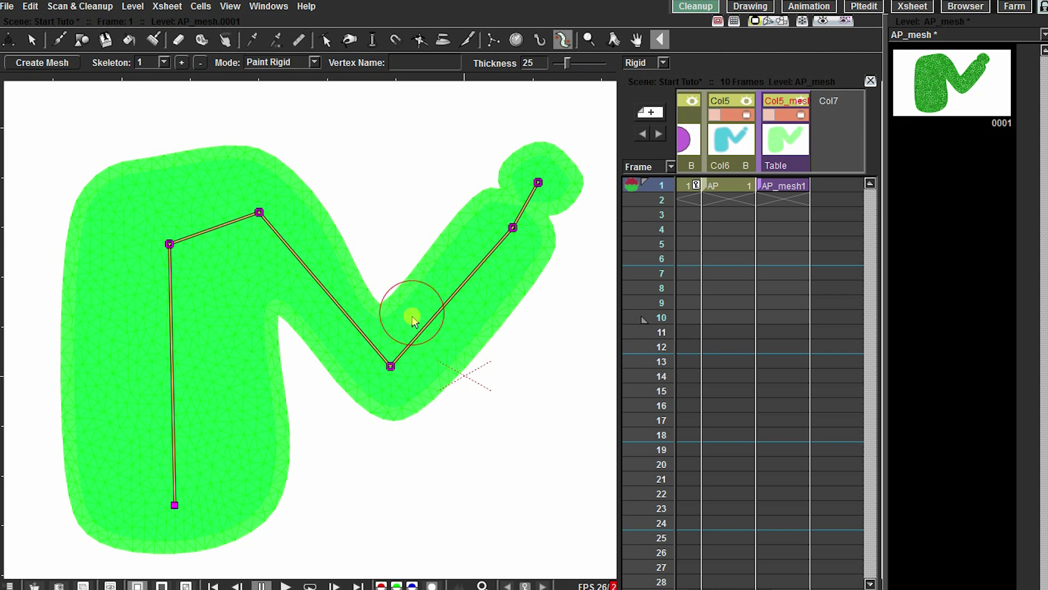
mouse_move(412, 311)
left_mouse_down()
mouse_move(491, 354)
mouse_move(430, 265)
mouse_move(489, 301)
mouse_move(433, 240)
mouse_move(490, 292)
mouse_move(499, 325)
mouse_move(440, 248)
left_mouse_up()
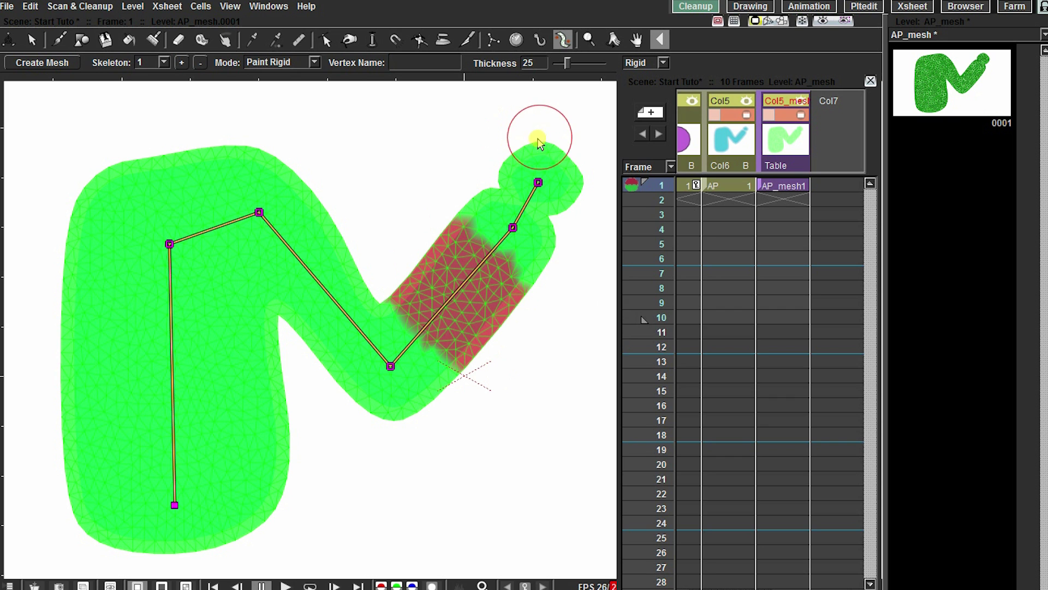
left_click_drag(541, 140, 555, 174)
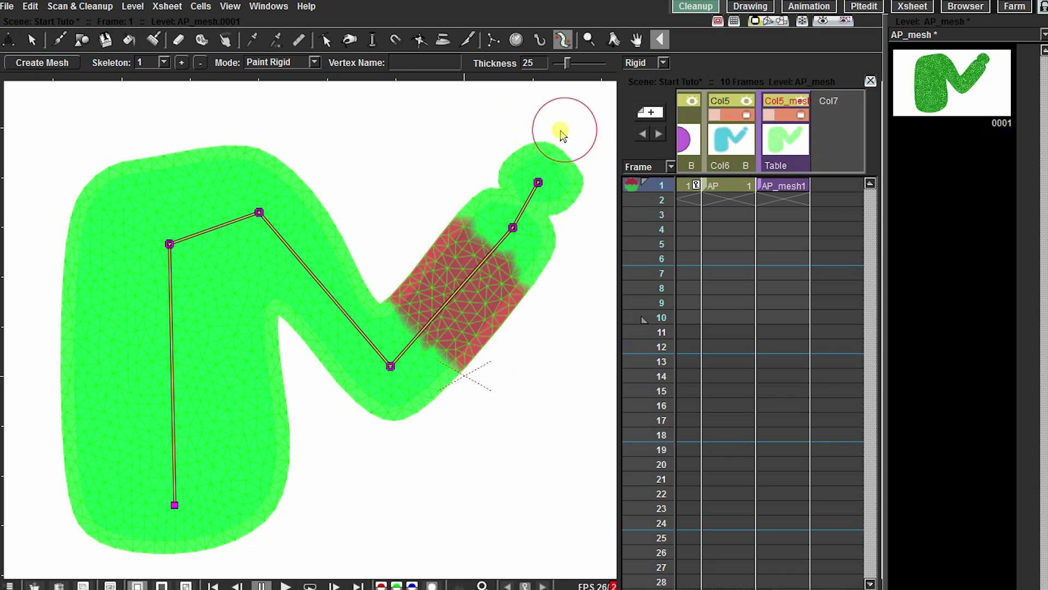
left_click_drag(376, 174, 380, 172)
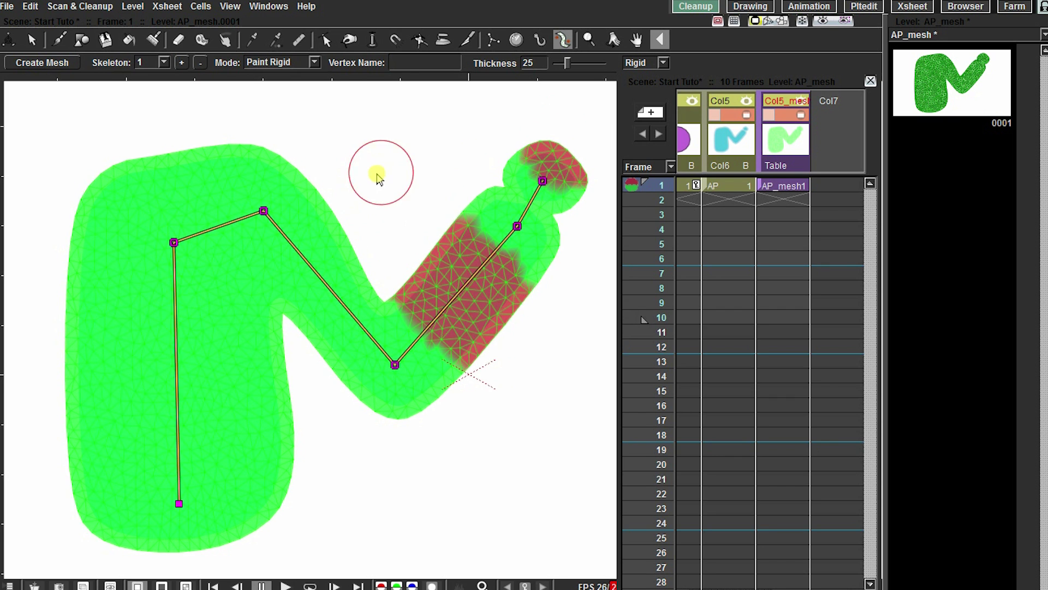
- Paint the upper arm and the lower half of the body as rigid areas on the mesh
mouse_move(352, 221)
left_mouse_down()
mouse_move(328, 296)
mouse_move(345, 270)
left_mouse_up()
left_click_drag(329, 324, 341, 306)
left_click_drag(182, 167, 208, 154)
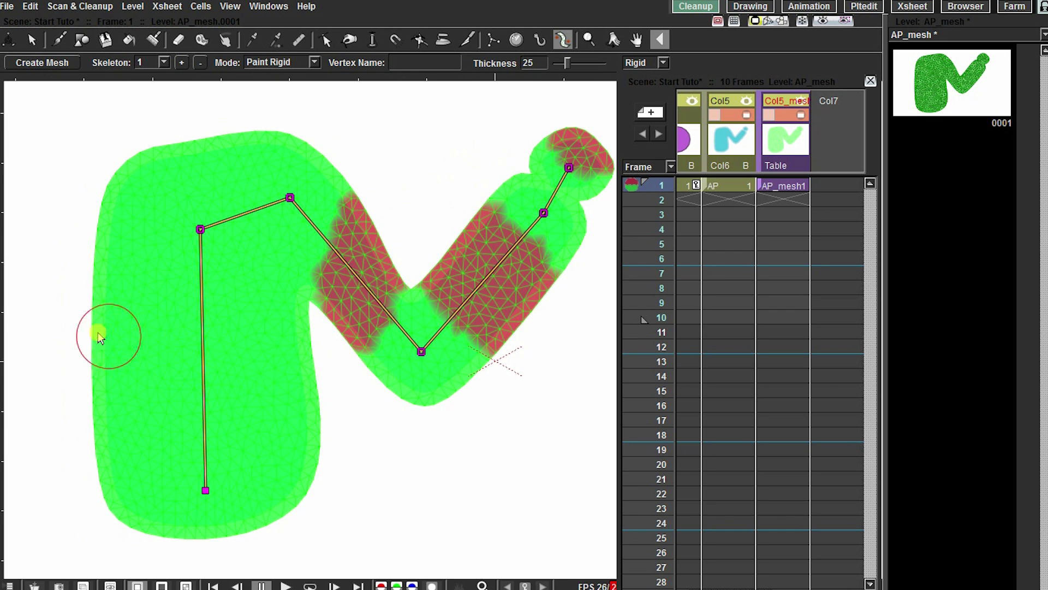
mouse_move(107, 335)
left_mouse_down()
mouse_move(281, 344)
mouse_move(295, 367)
mouse_move(134, 392)
mouse_move(210, 373)
mouse_move(331, 422)
mouse_move(107, 508)
mouse_move(330, 468)
left_mouse_up()
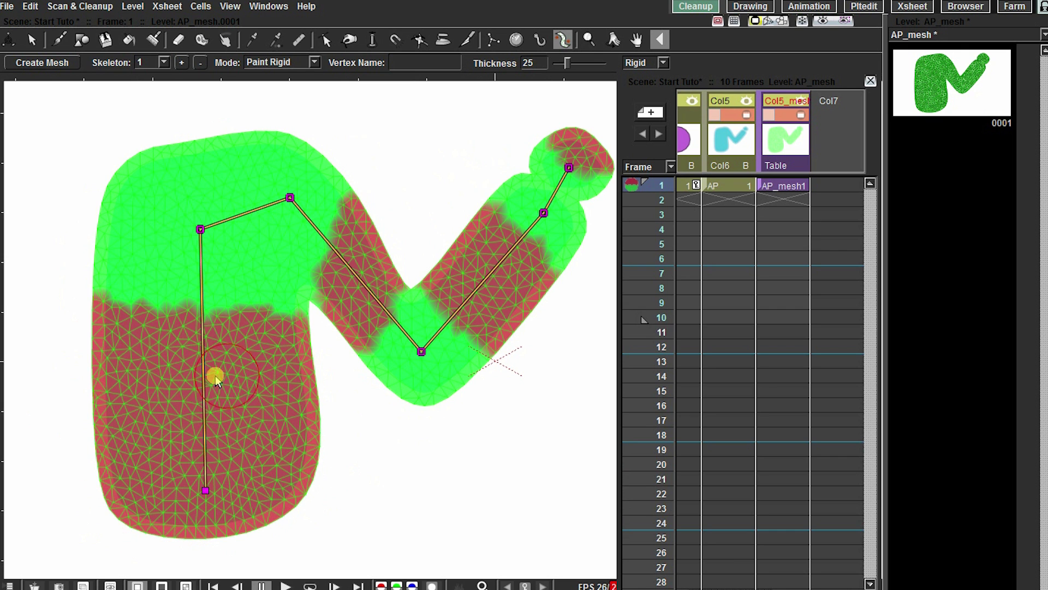
left_click_drag(208, 347, 181, 350)
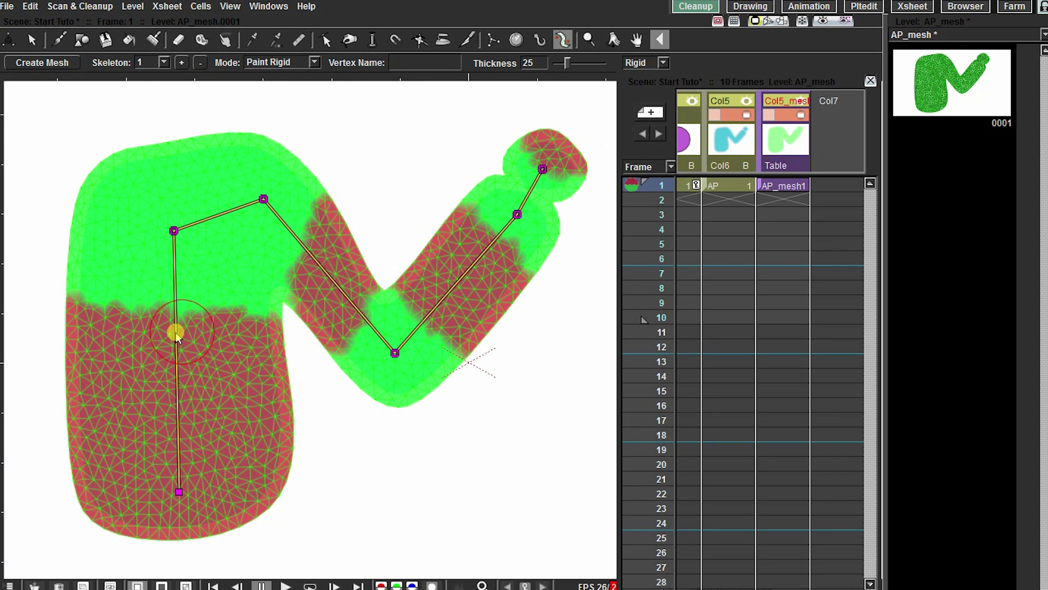
- Return to Animate mode, hide the mesh, and try bending the blue figure's arm with the painted rigid areas
left_click(271, 64)
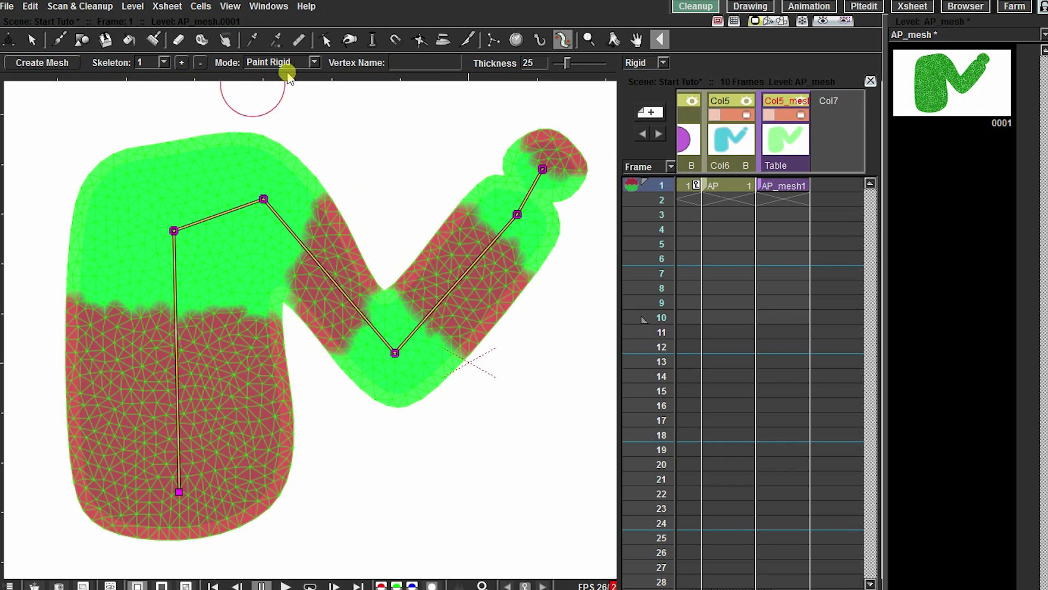
left_click(276, 106)
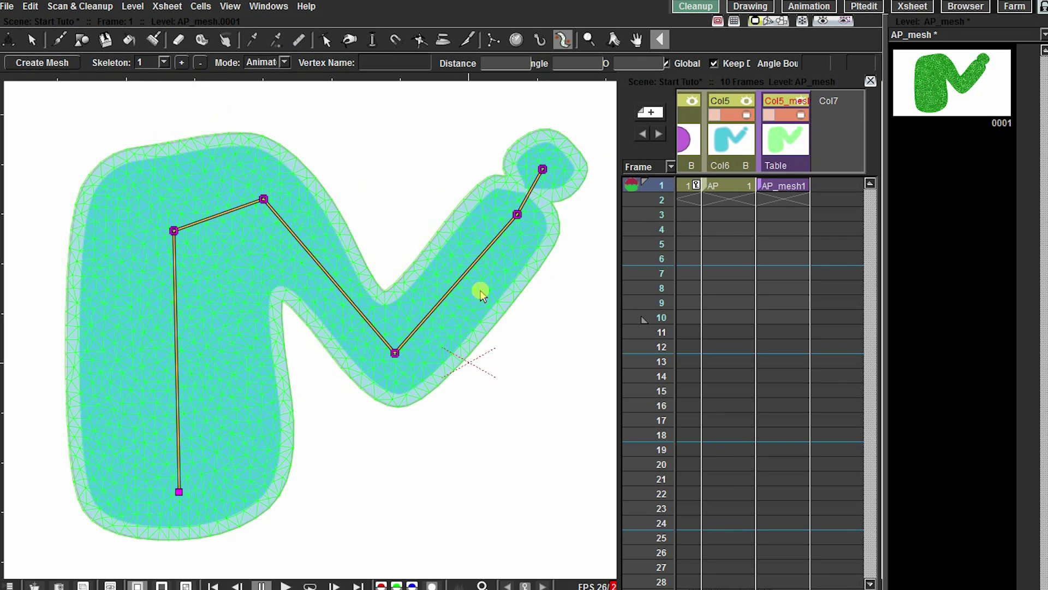
left_click(791, 187)
left_click(799, 116)
left_click_drag(506, 217, 517, 442)
key("ctrl+z")
left_click_drag(519, 170, 568, 205)
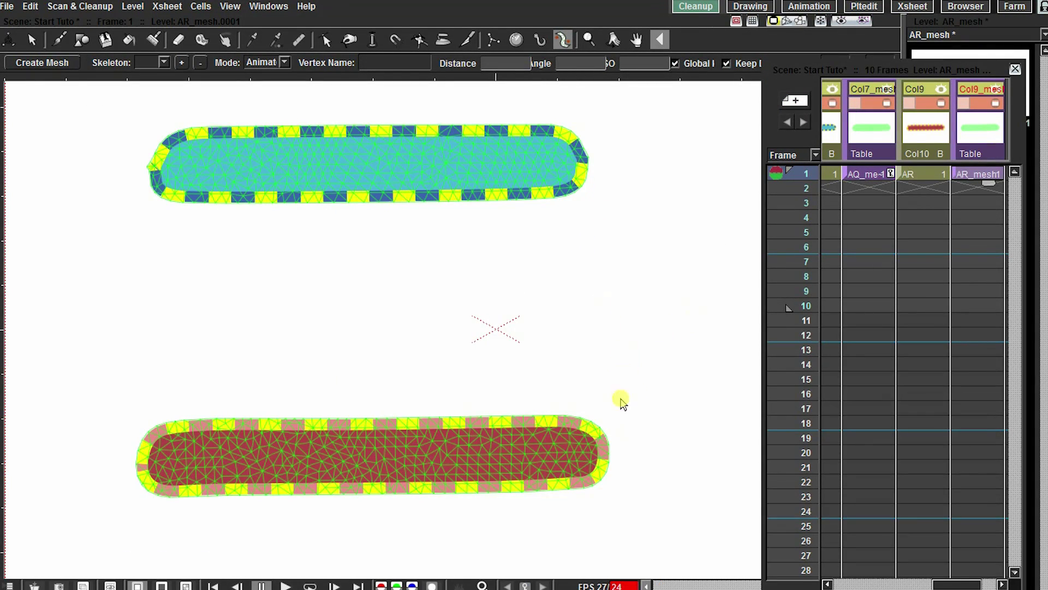
- Build a straight four-vertex skeleton along the red bar's mesh, with its root at one end
left_click_drag(569, 349, 579, 340)
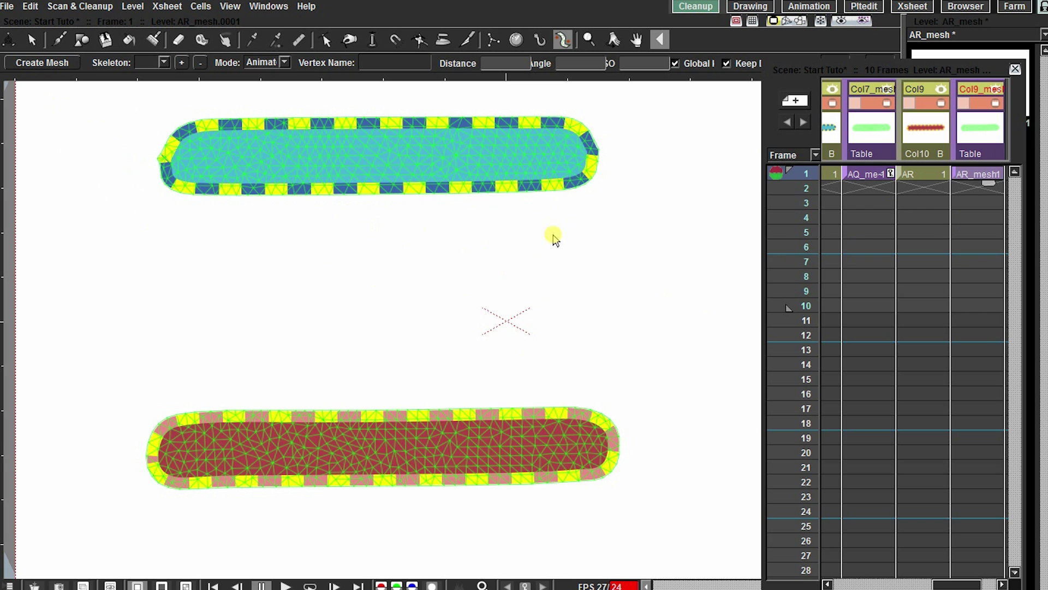
left_click_drag(533, 215, 529, 229)
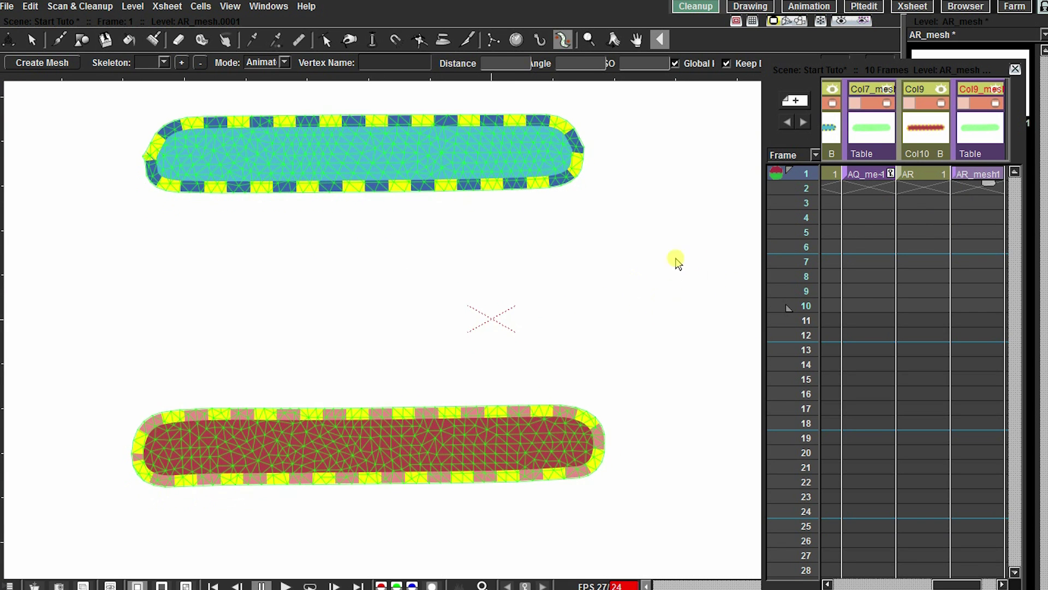
left_click(268, 62)
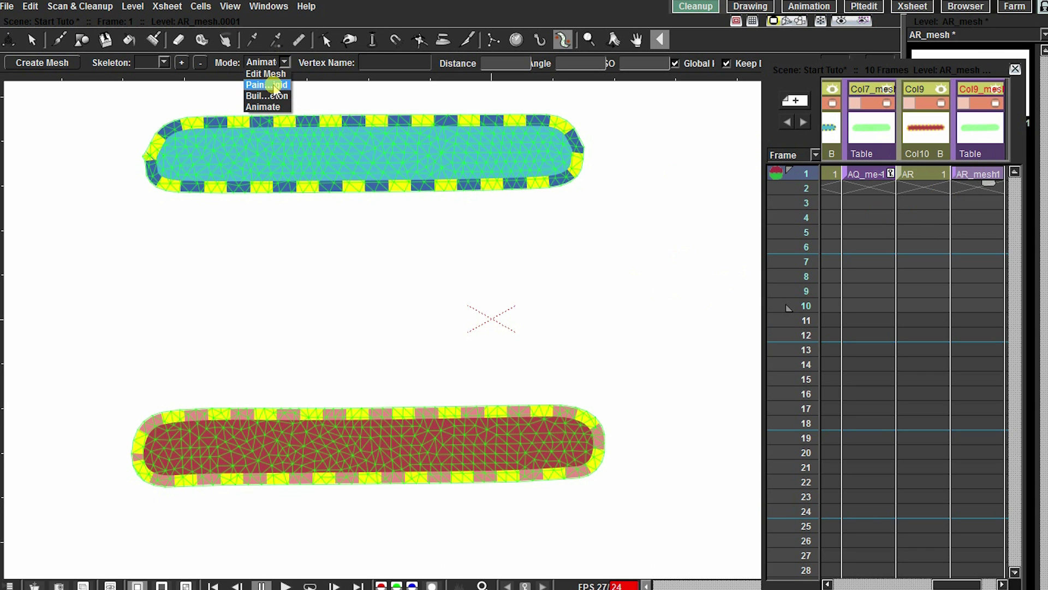
left_click(268, 95)
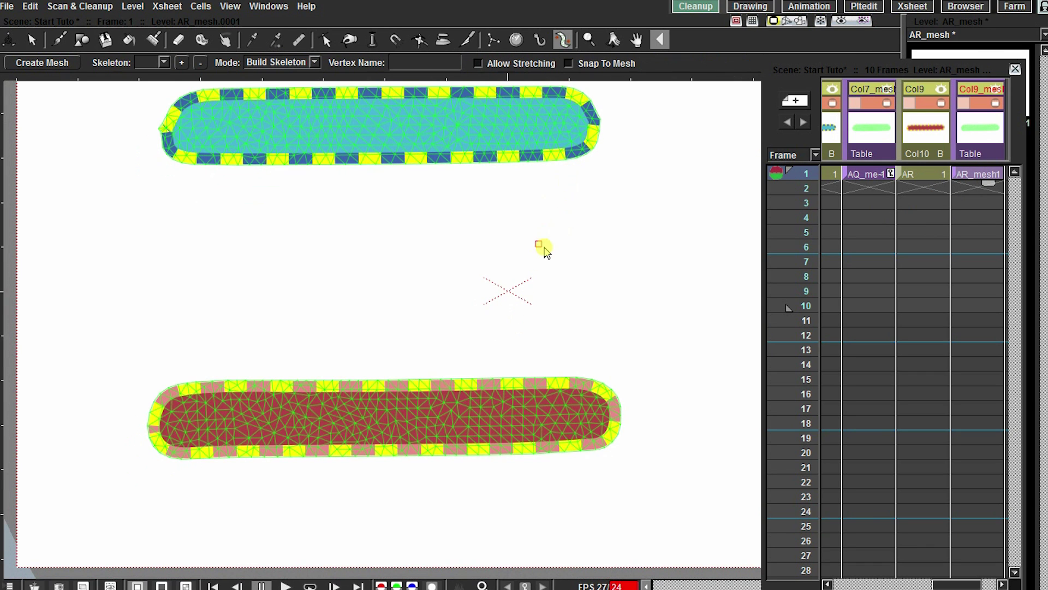
left_click(169, 422)
left_click(309, 421)
left_click(454, 420)
left_click(591, 415)
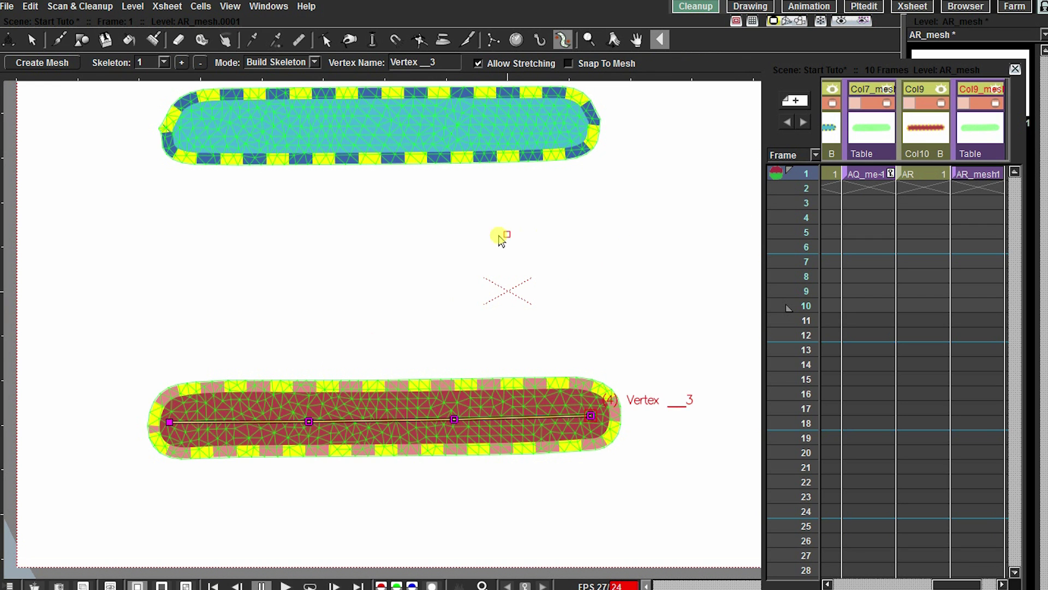
- Try bending the red bar through its skeleton vertices in Animate mode, and undo the bend
left_click(279, 62)
left_click(268, 107)
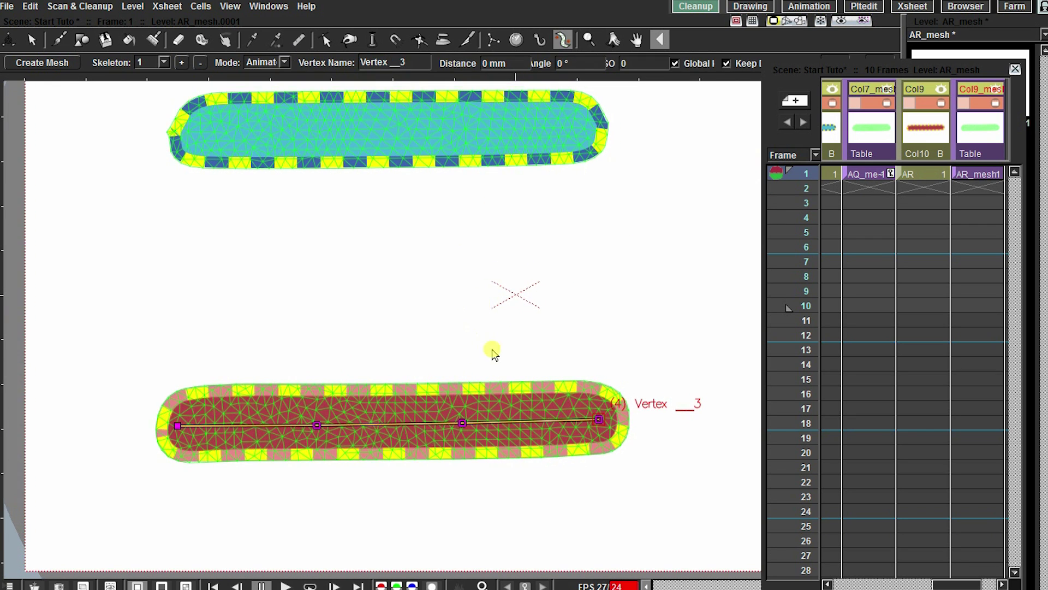
left_click_drag(326, 412, 481, 321)
left_click_drag(369, 274, 411, 462)
key("ctrl+z")
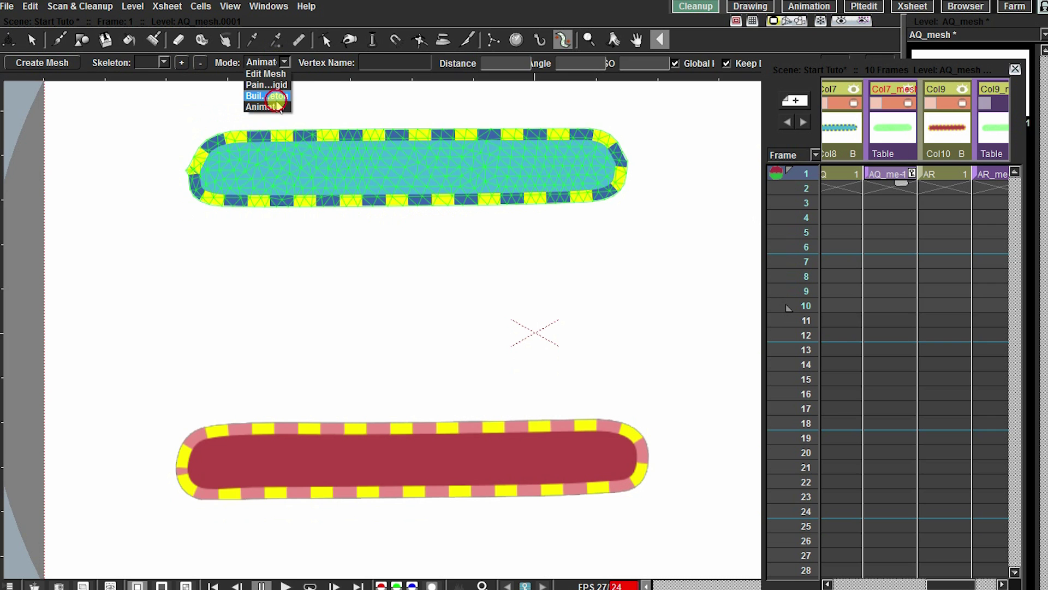
- Build a skeleton for the blue bar with the root below it and four vertices along the bar, each linked directly to the root
left_click(267, 96)
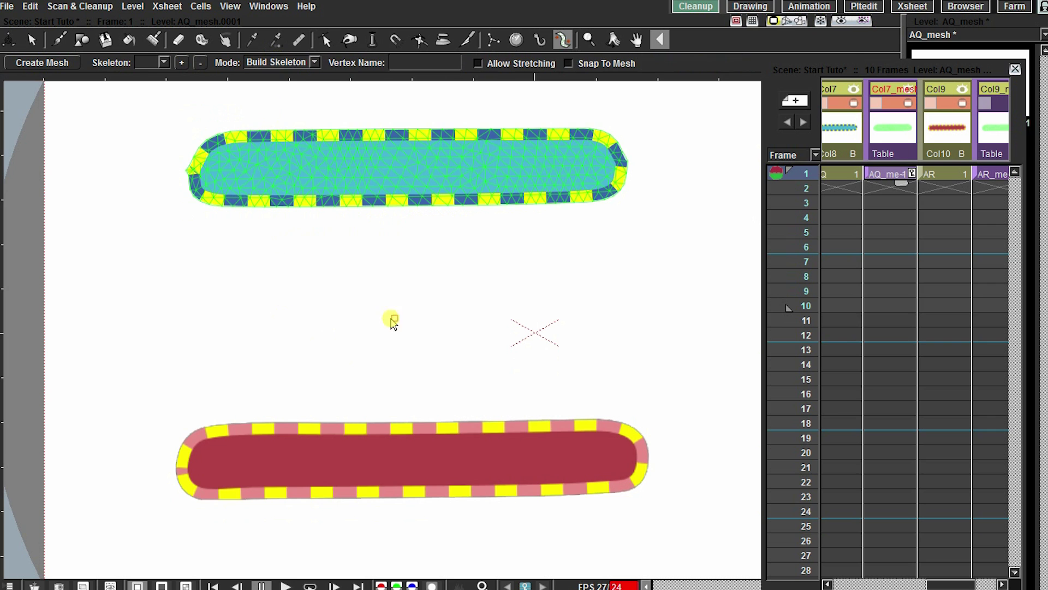
left_click(410, 379)
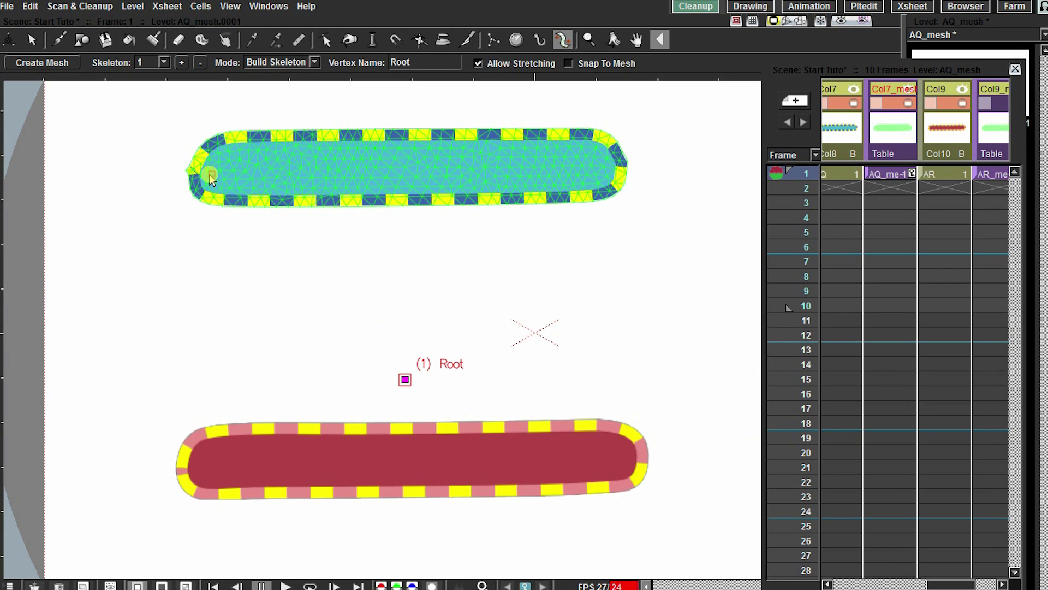
left_click(211, 173)
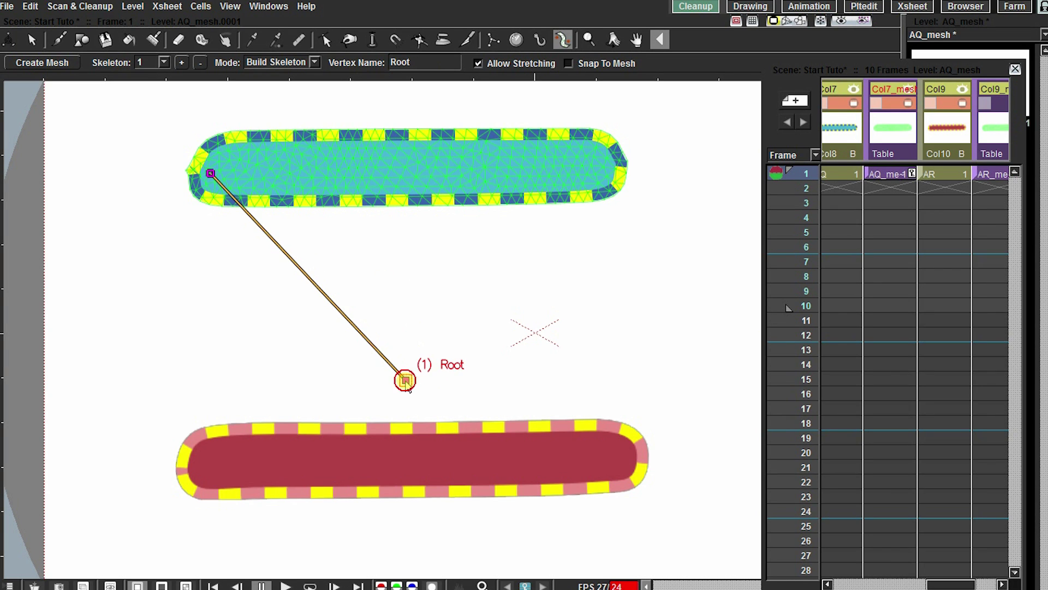
left_click(334, 170)
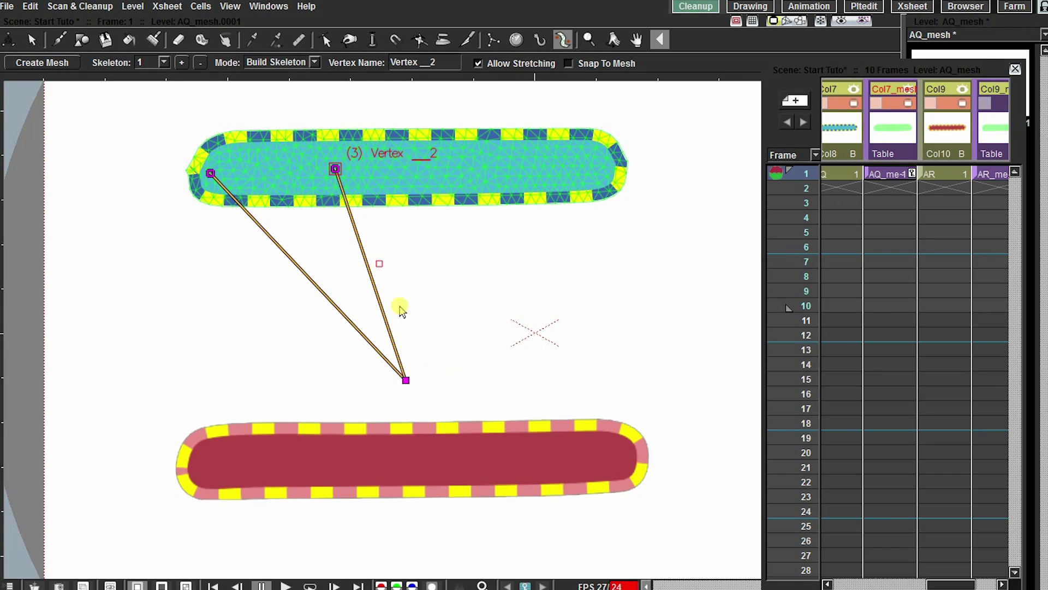
left_click(405, 382)
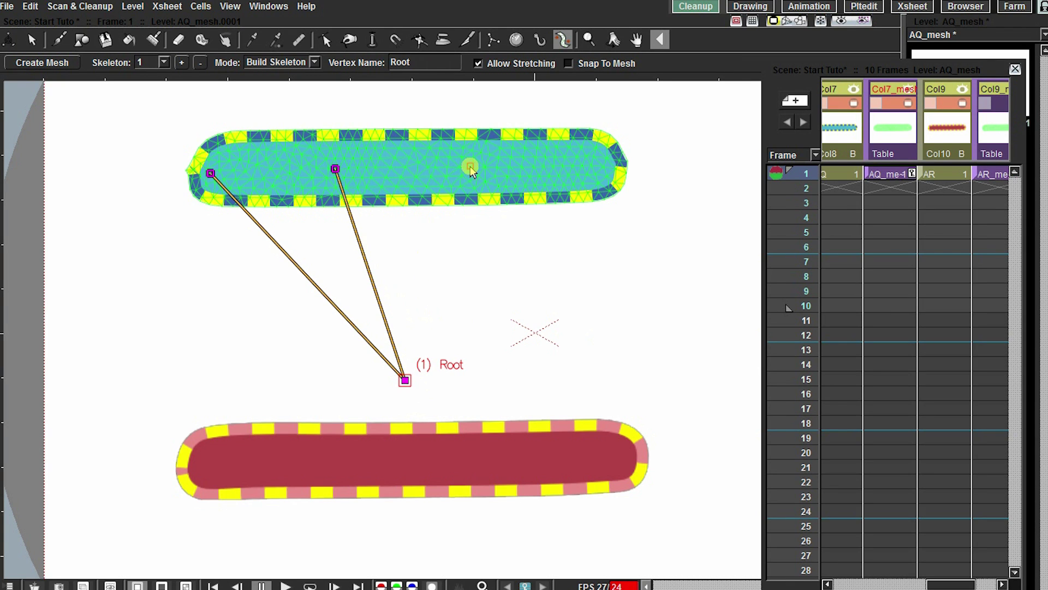
left_click(470, 167)
left_click(405, 379)
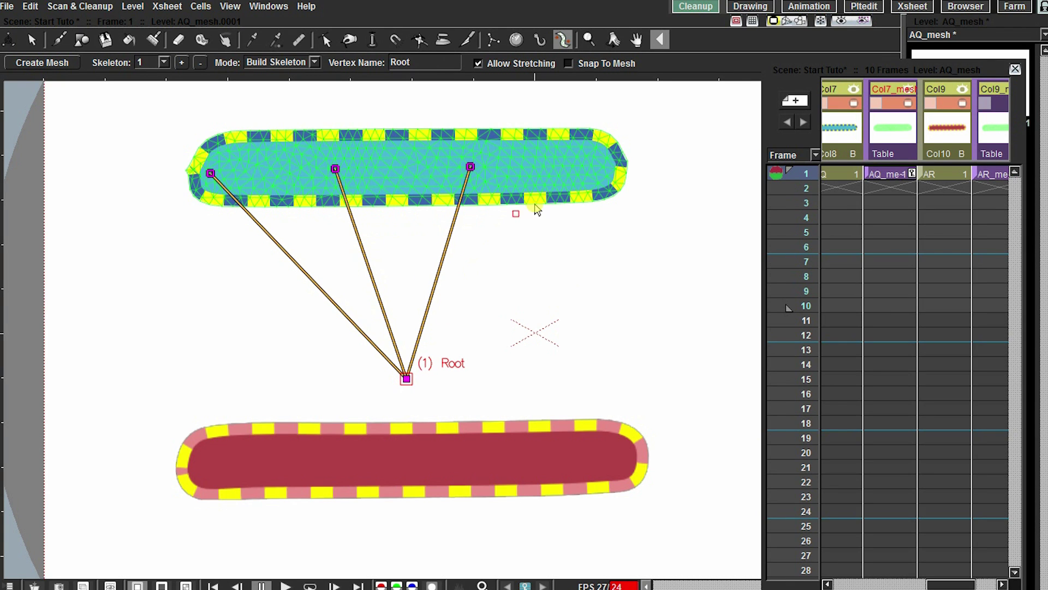
left_click(588, 166)
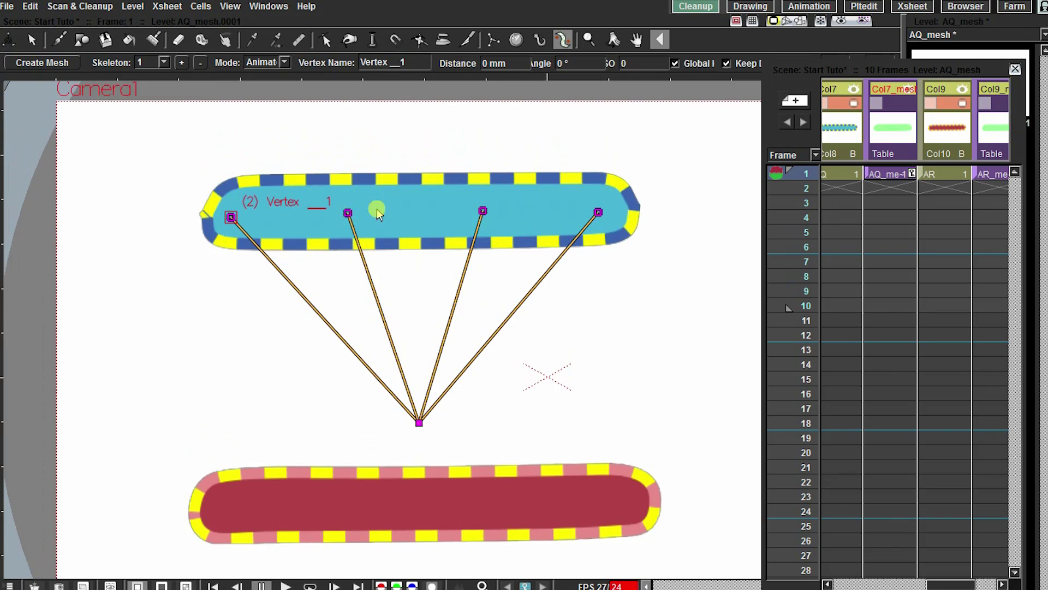
- Pose the blue bar into a wave in Animate mode by moving its four vertices with Keep Distance off
left_click(347, 211)
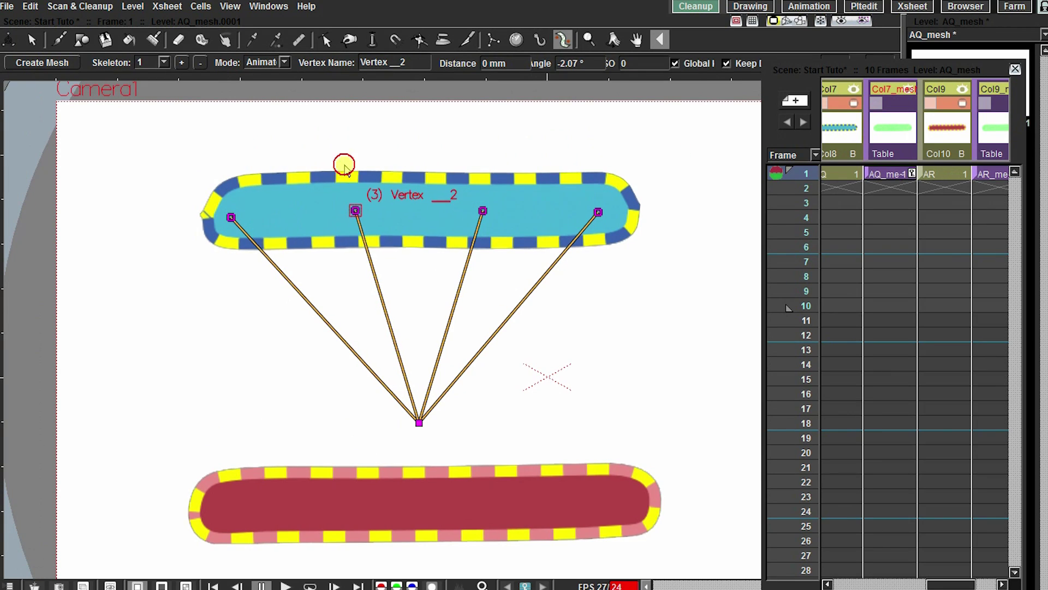
left_click_drag(350, 192, 350, 284)
left_click_drag(483, 210, 425, 117)
left_click_drag(598, 211, 620, 232)
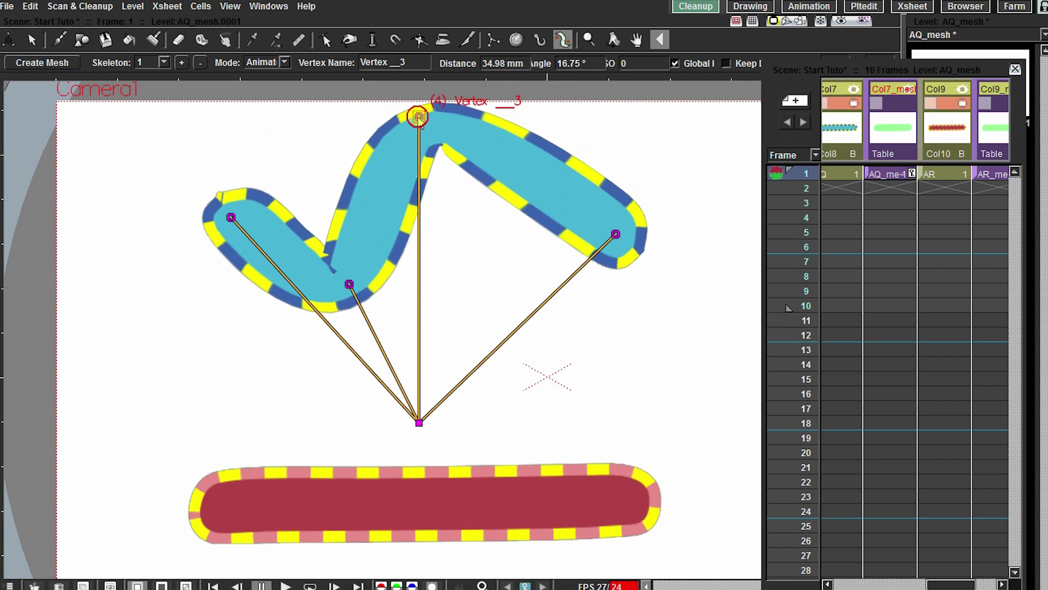
left_click_drag(420, 116, 457, 162)
mouse_move(227, 199)
left_mouse_down()
mouse_move(220, 243)
mouse_move(218, 197)
left_mouse_up()
- Tilt the red bar upward and shorten it by repositioning the middle vertices of its chained skeleton
left_click_drag(300, 513, 451, 389)
left_click(296, 474)
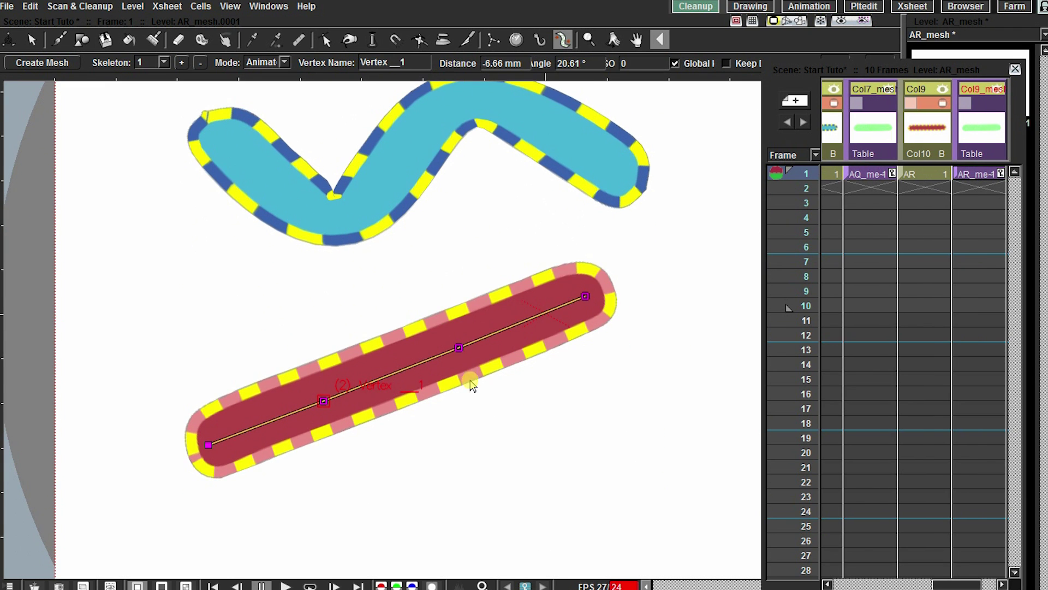
left_click_drag(456, 348, 421, 370)
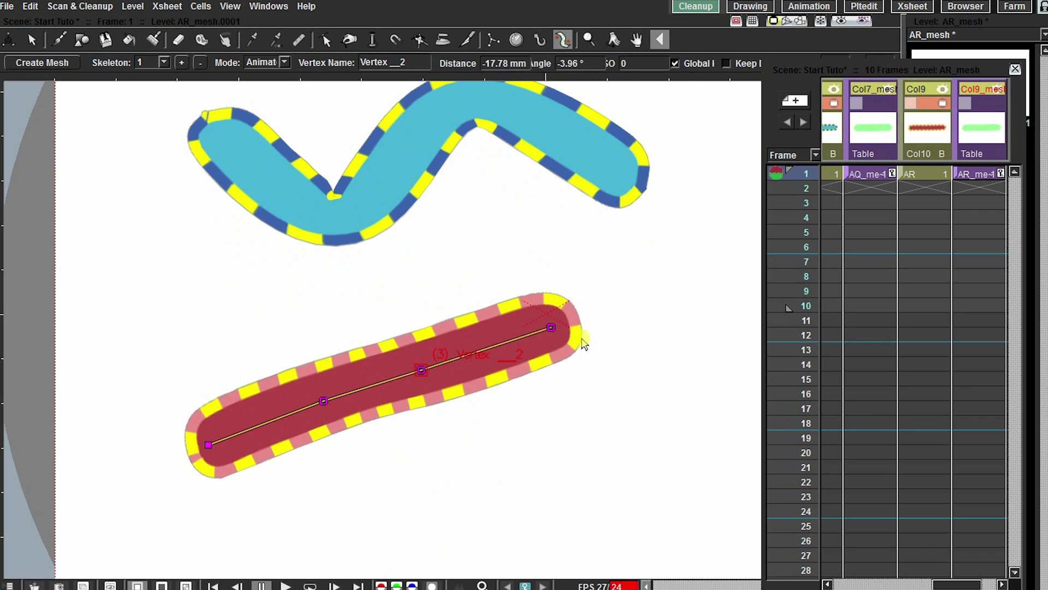
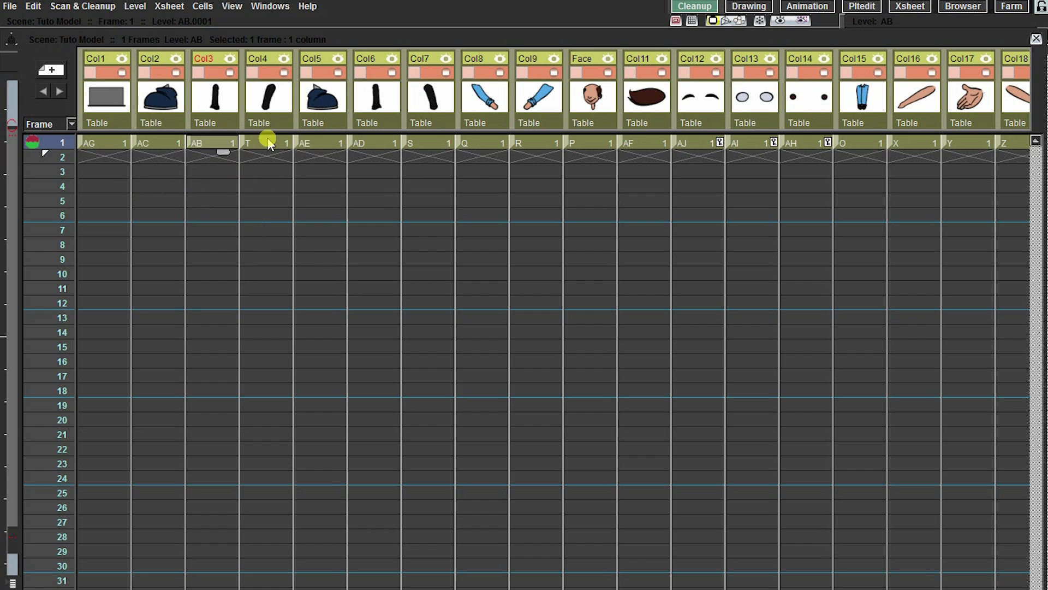
- Examine the character model's Xsheet columns one by one, from the legs and sleeves through the face parts to the forearms and hands
left_click(275, 143)
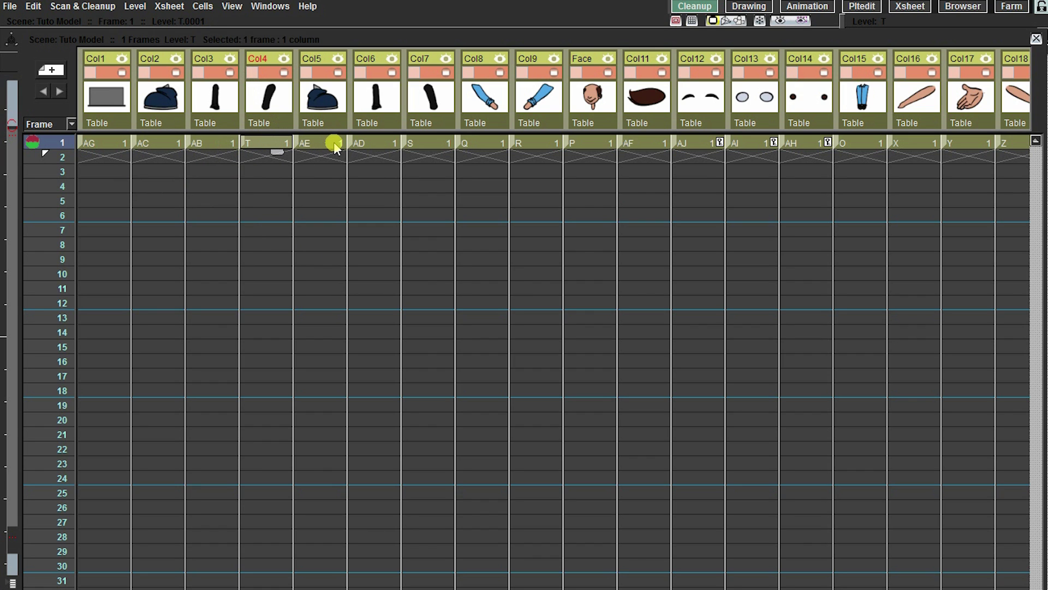
left_click(366, 142)
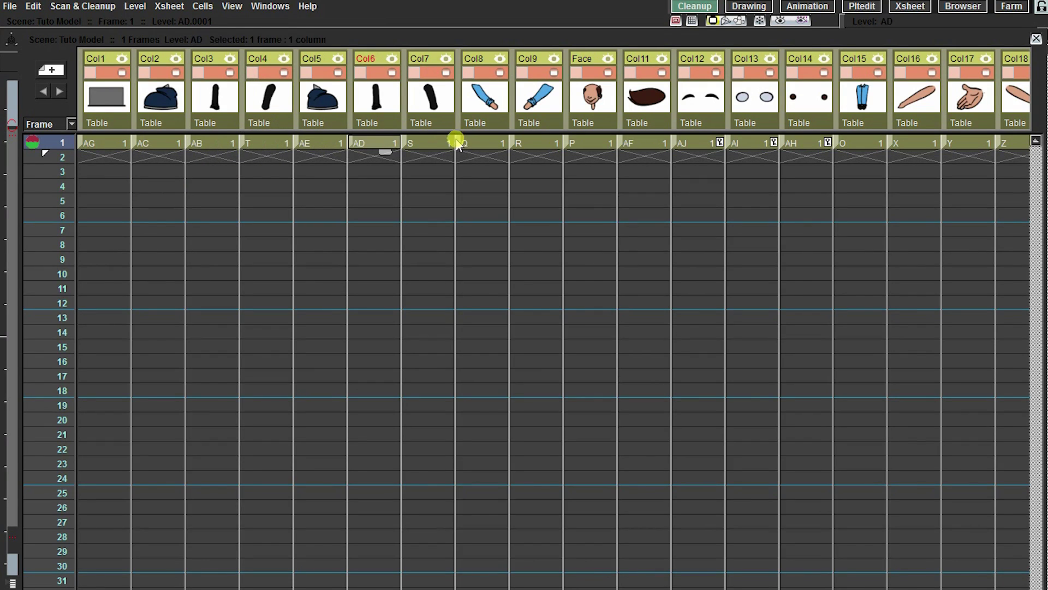
left_click(484, 142)
scroll(538, 181, "right", 3)
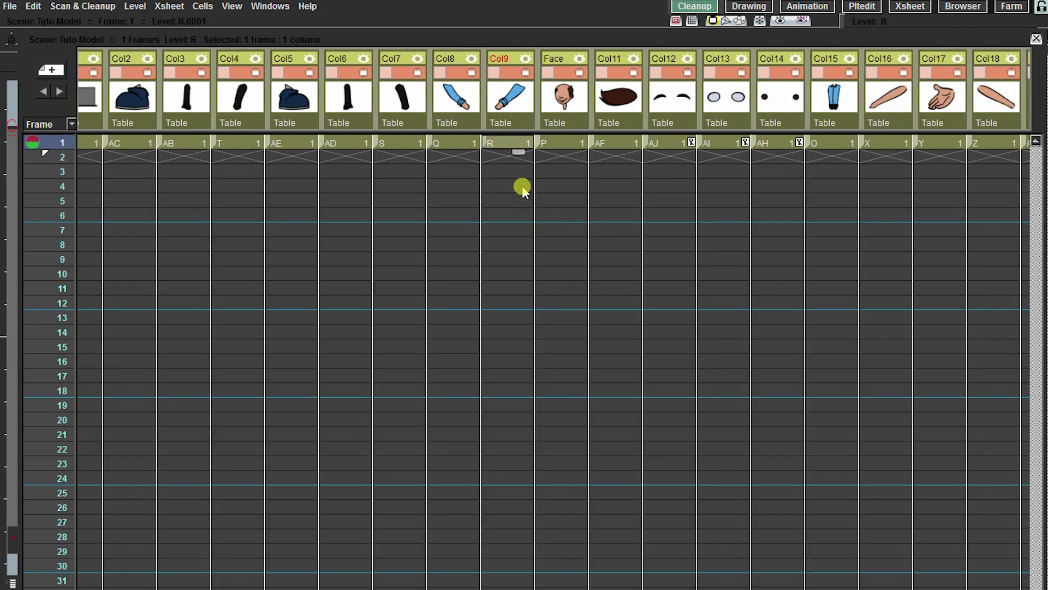
left_click(461, 141)
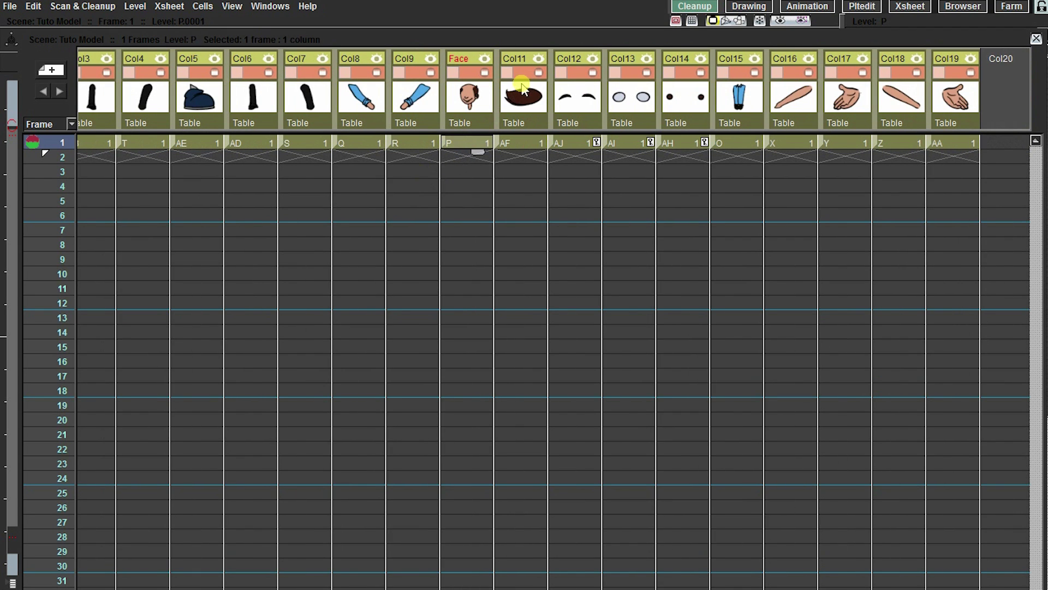
left_click(529, 146)
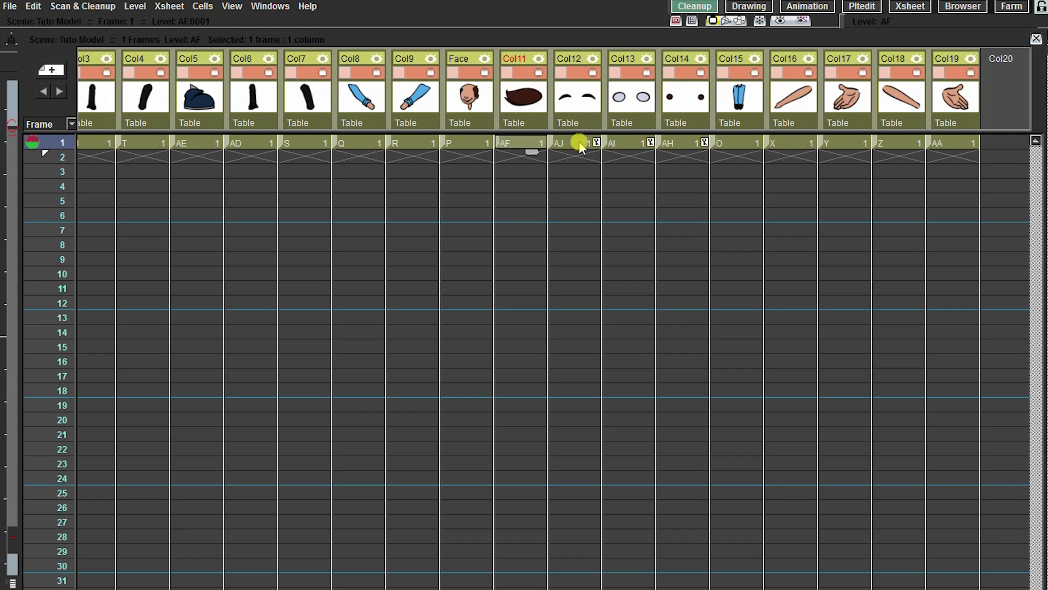
left_click(632, 142)
scroll(661, 170, "right", 2)
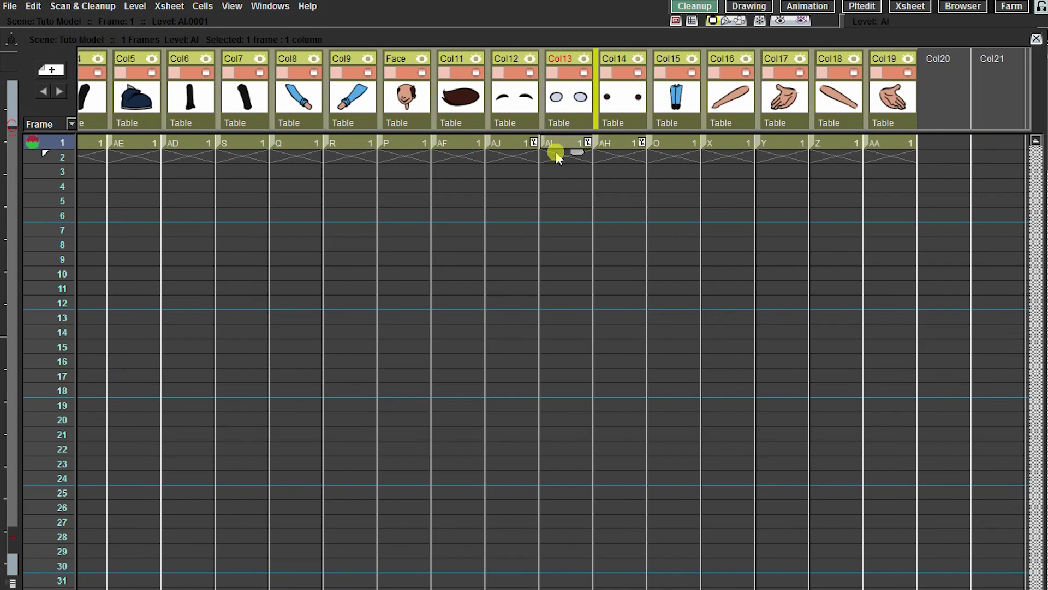
left_click(622, 143)
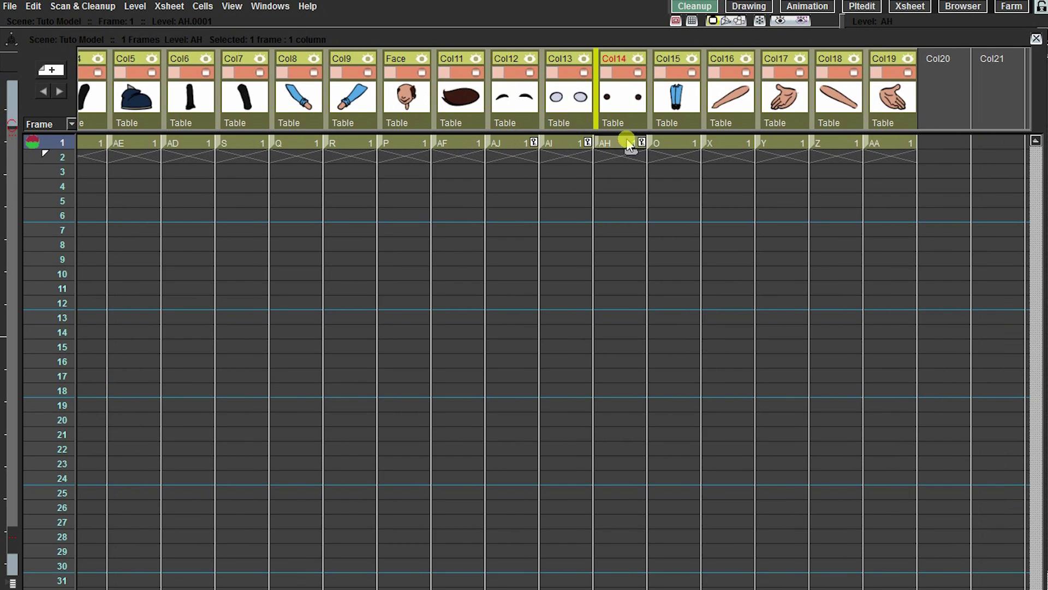
scroll(663, 179, "right", 2)
left_click(599, 143)
left_click(653, 141)
left_click(709, 142)
left_click(819, 142)
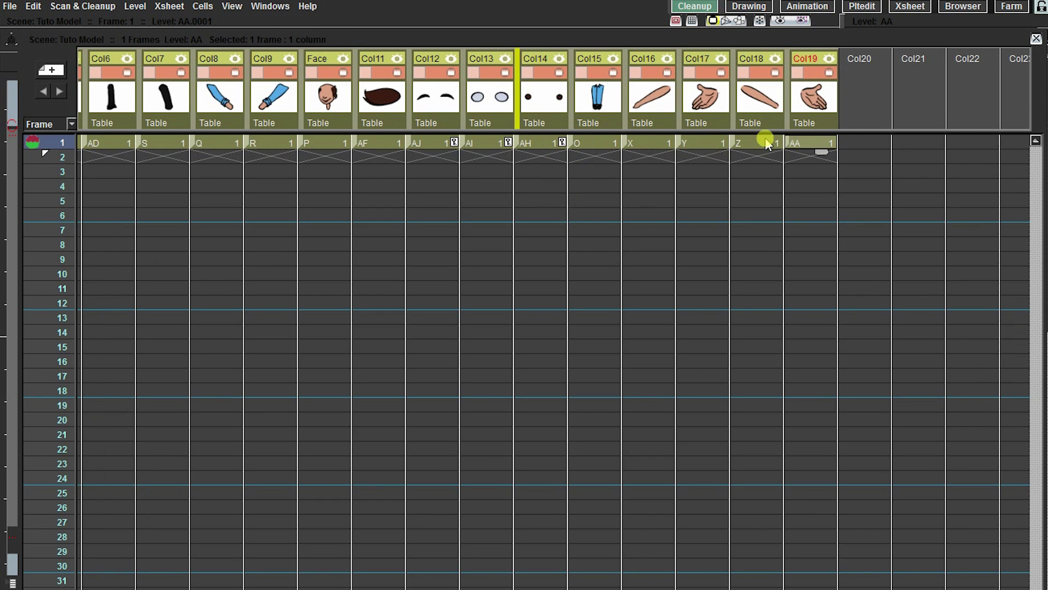
scroll(470, 233, "left", 2)
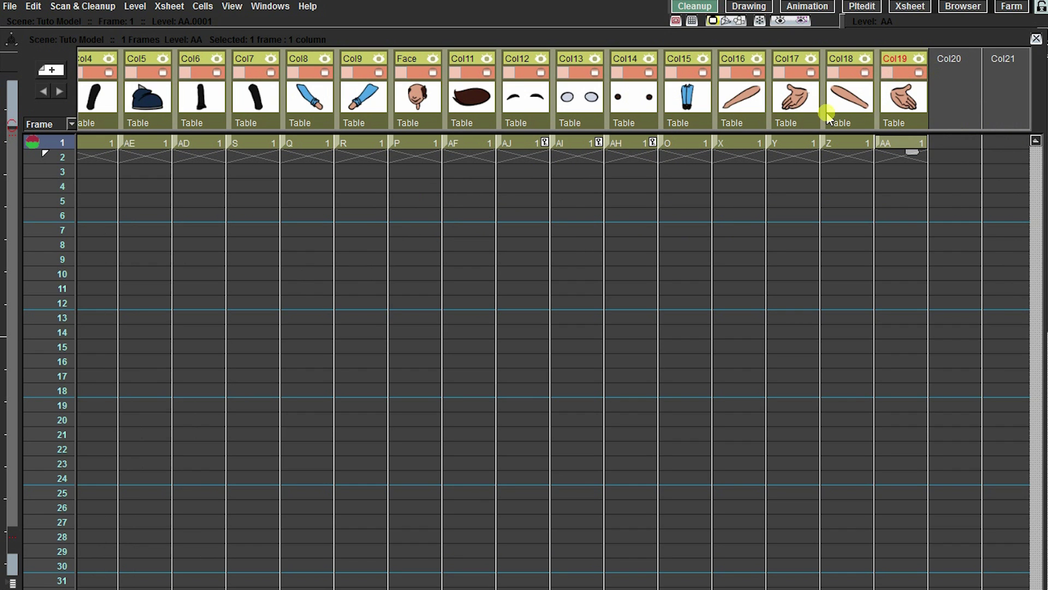
- Open the Stage Schematic beside the character and examine how the model's columns connect to the Table node
mouse_move(900, 62)
left_mouse_down()
mouse_move(864, 68)
mouse_move(902, 60)
left_mouse_up()
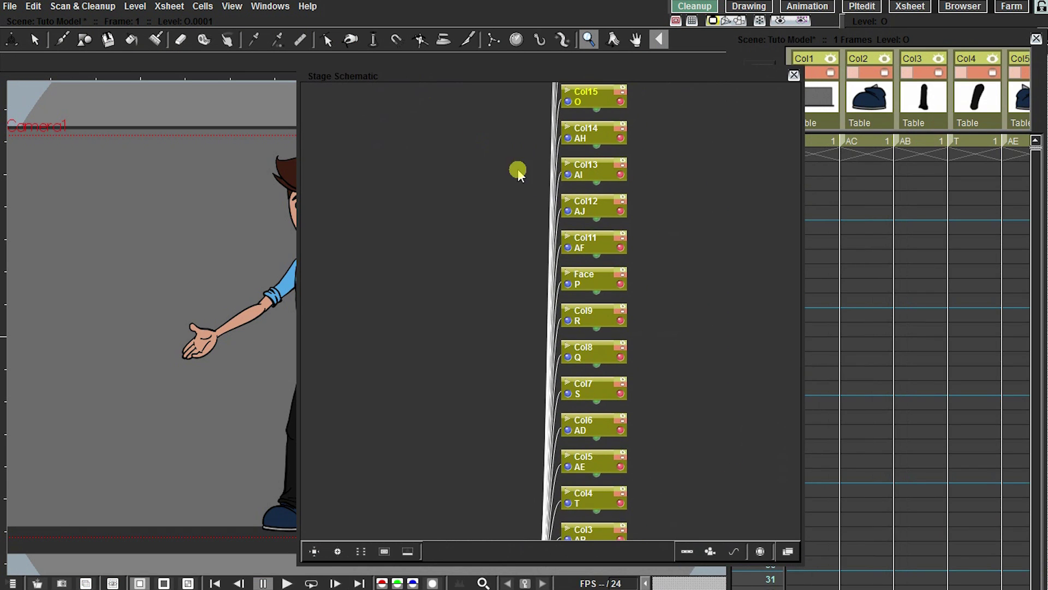
left_click_drag(459, 197, 472, 271)
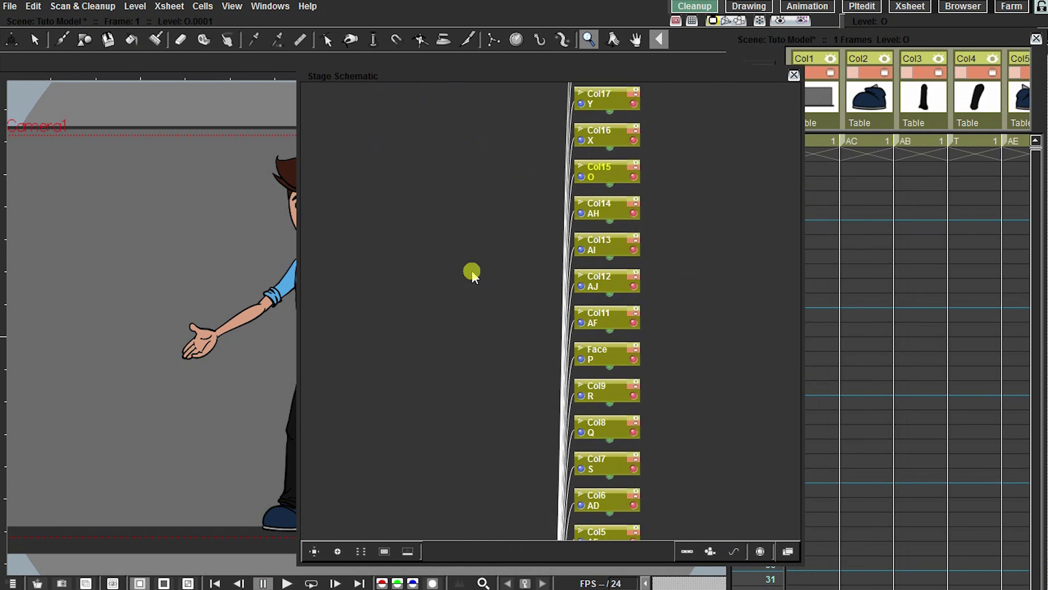
scroll(483, 220, "down", 4)
left_click_drag(500, 466, 372, 301)
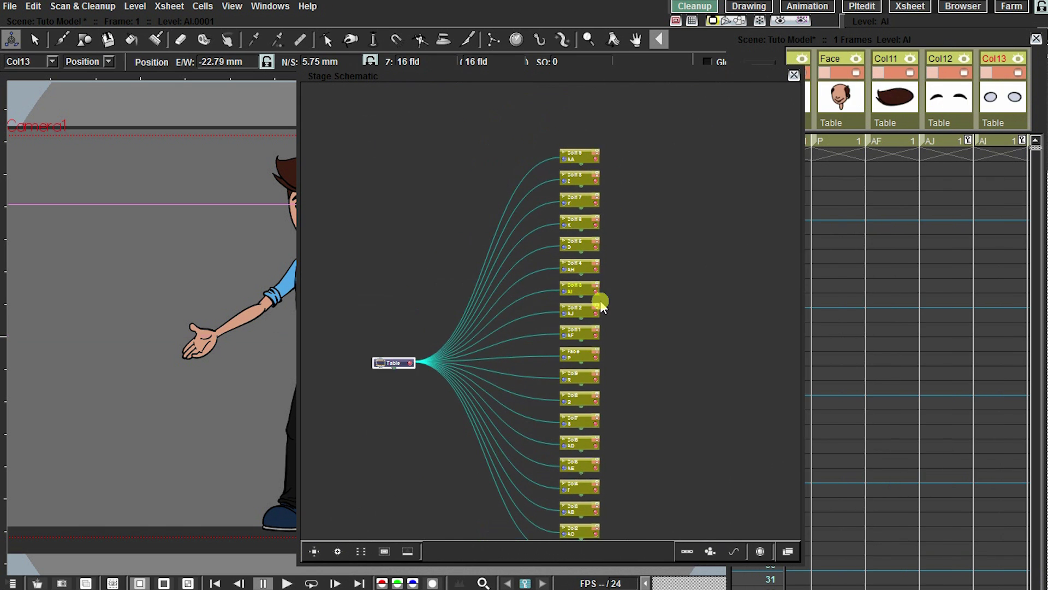
left_click_drag(579, 250, 580, 233)
left_click_drag(649, 106, 567, 559)
scroll(645, 218, "down", 3)
scroll(639, 246, "up", 1)
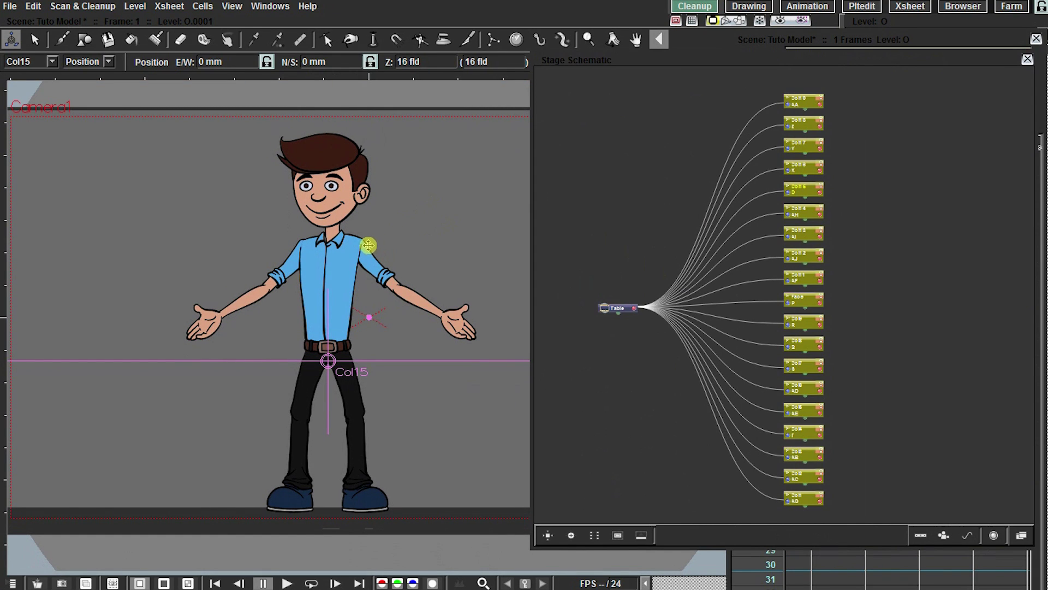
- Check the center points of the leg columns Col7 and Col6 on the character with the Animate tool
key("c")
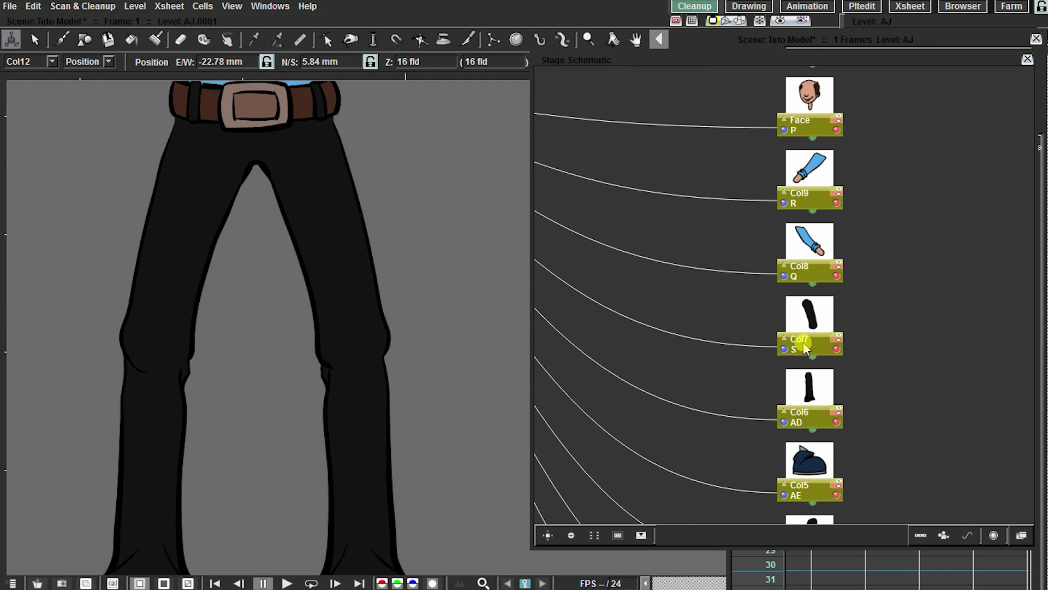
left_click(804, 344)
left_click_drag(338, 213, 297, 233)
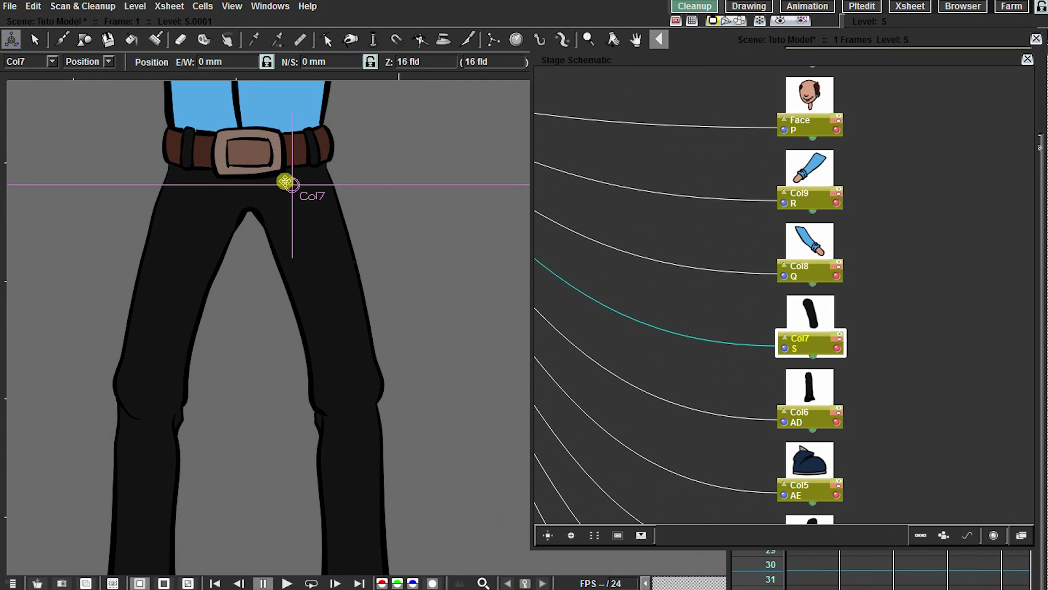
left_click(811, 421)
scroll(354, 322, "down", 3)
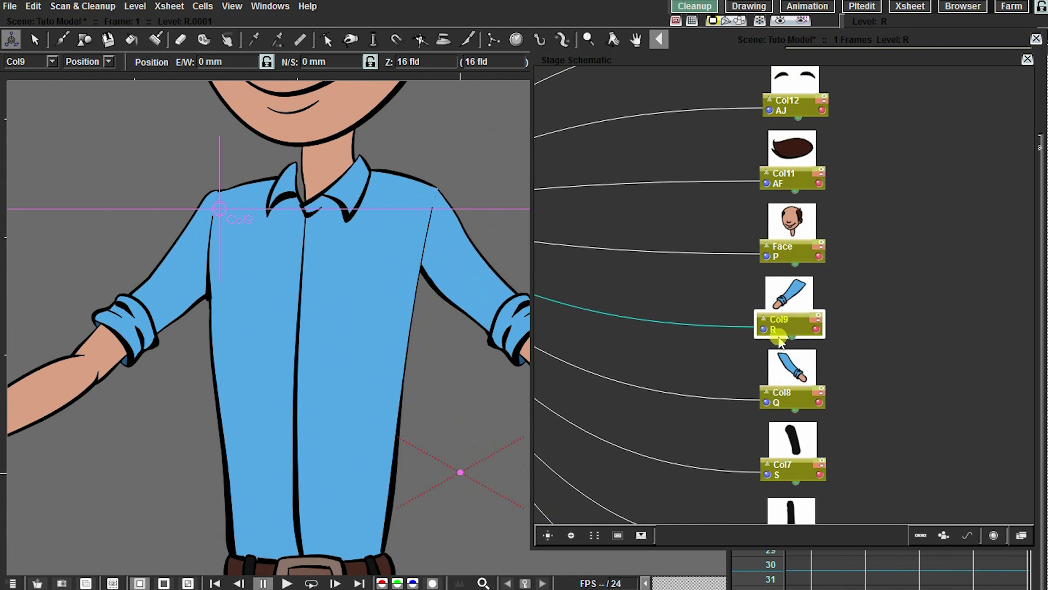
- Check the shoulder center points of the upper arm columns Col9 and Col8
left_click_drag(781, 329, 787, 324)
left_click(791, 401)
left_click_drag(368, 328, 298, 331)
left_click_drag(888, 348, 938, 291)
left_click_drag(370, 323, 296, 336)
left_click_drag(438, 390, 464, 438)
- Inspect the head and neck area and check the center point of the torso column Col15 at the hips
left_click_drag(273, 235, 359, 309)
left_click_drag(341, 355, 348, 377)
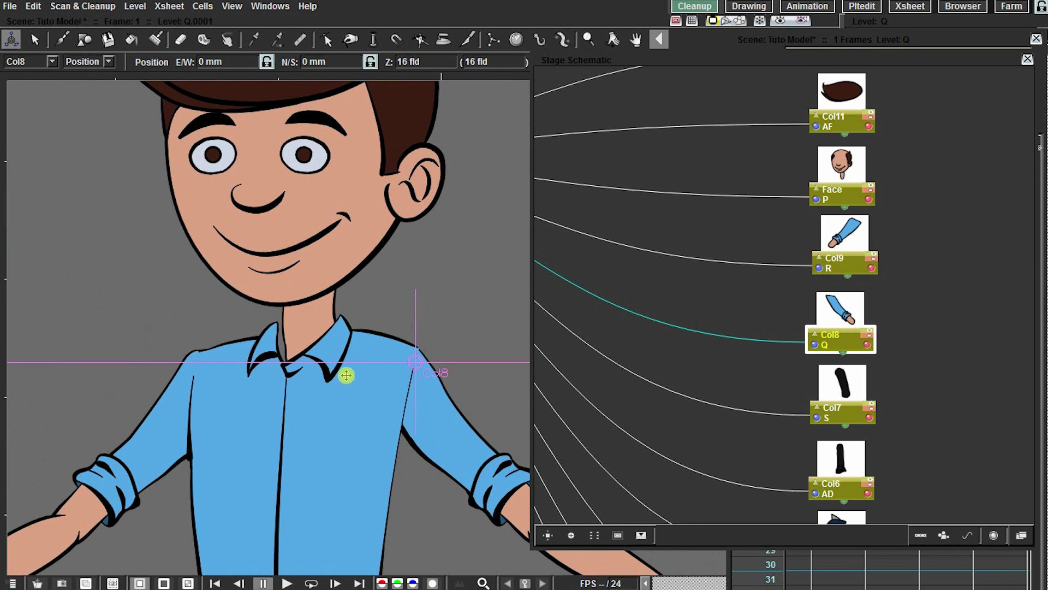
left_click_drag(361, 266, 366, 397)
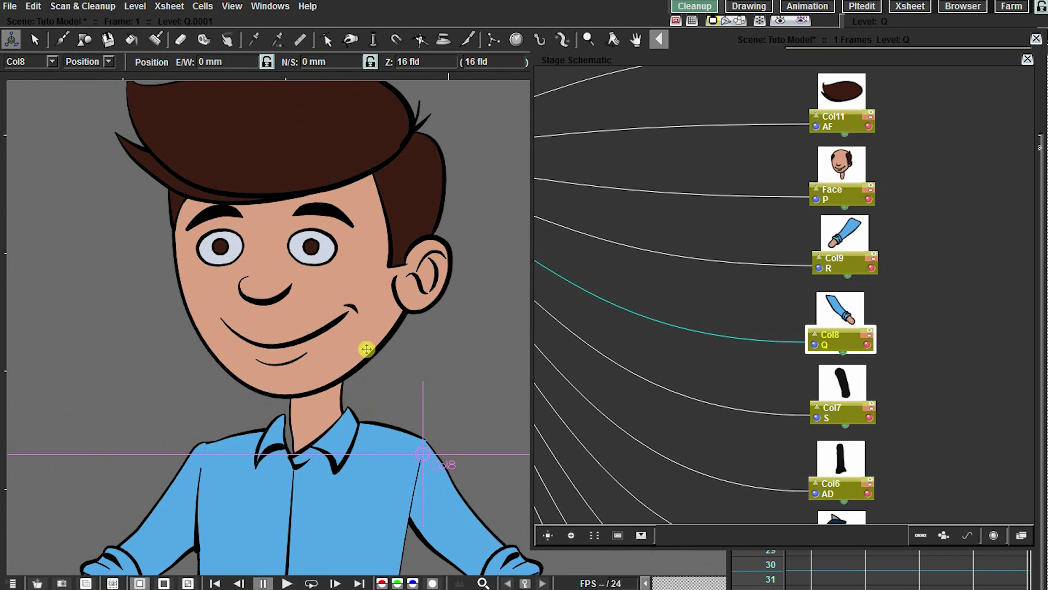
left_click_drag(365, 354, 361, 362)
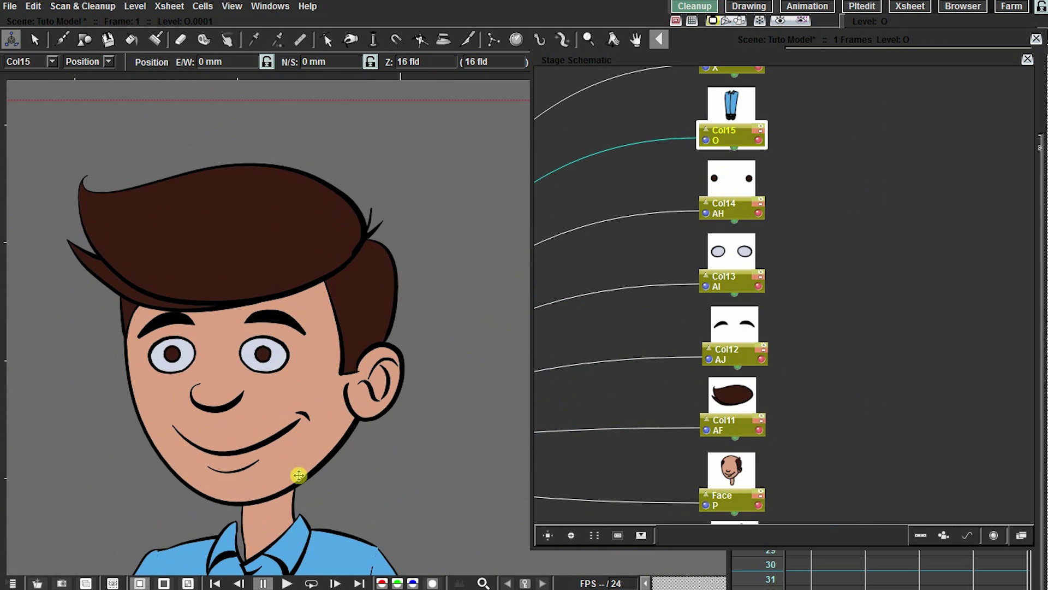
mouse_move(349, 547)
left_mouse_down()
mouse_move(396, 187)
mouse_move(428, 82)
left_mouse_up()
mouse_move(351, 415)
left_mouse_down()
mouse_move(390, 362)
mouse_move(379, 354)
left_mouse_up()
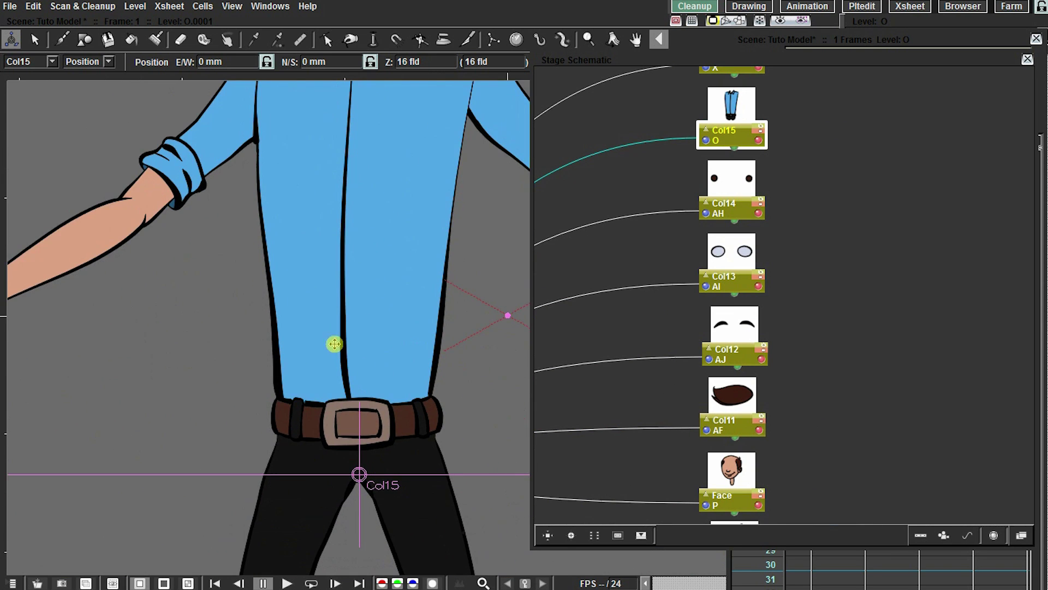
- Check the elbow center of the forearm column Col16 and the wrist center of the hand column Col17
left_click_drag(388, 217, 494, 280)
left_click_drag(817, 217, 815, 373)
left_click(732, 219)
left_click_drag(253, 311, 335, 357)
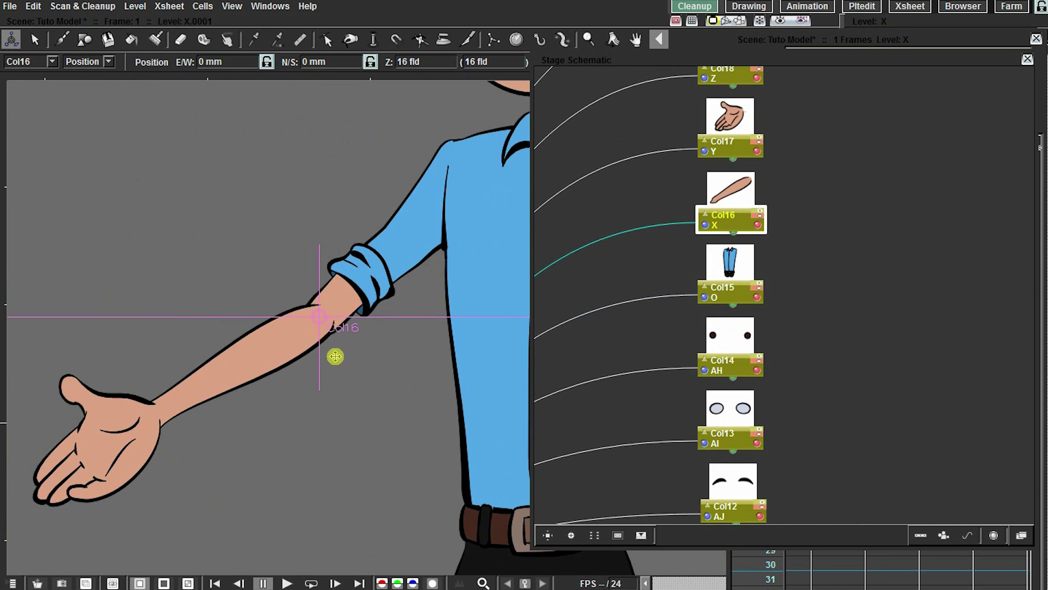
left_click(772, 211)
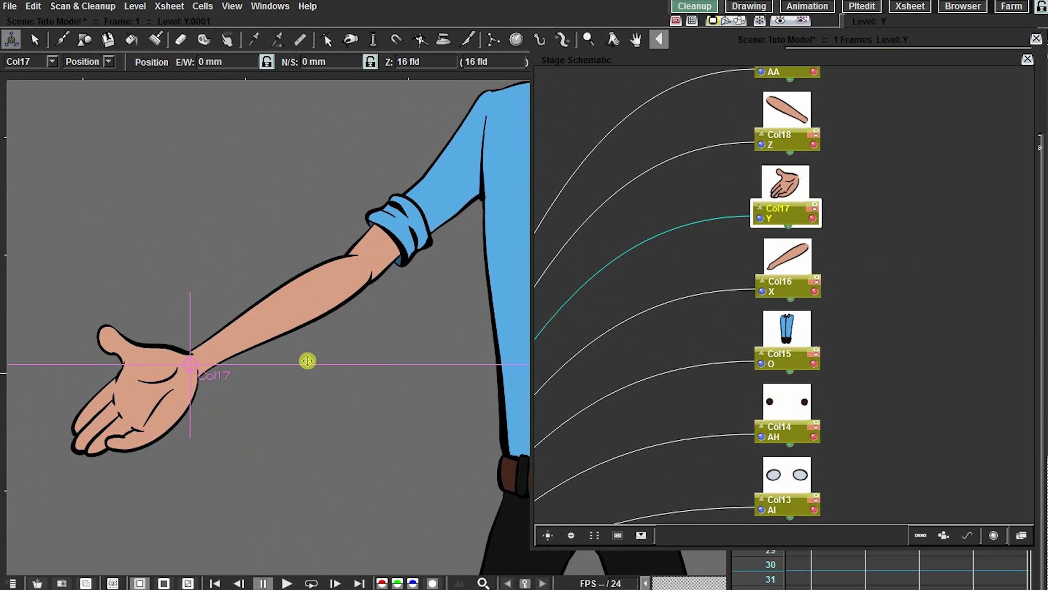
- Switch the Animate tool to Rotation and try rotating the hand Col17 about its wrist
left_click(107, 61)
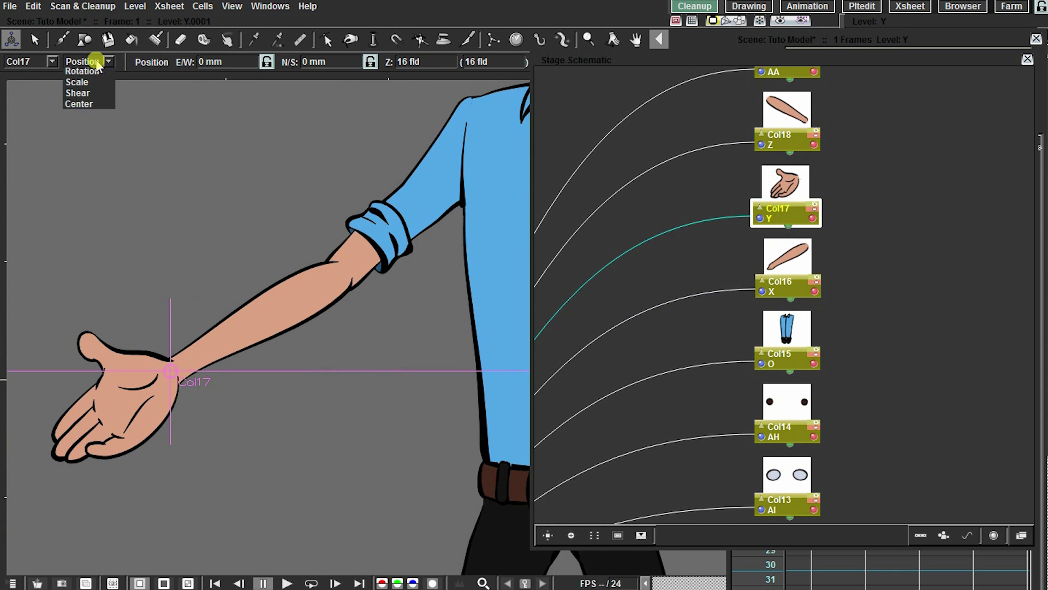
left_click(83, 81)
left_click_drag(222, 454, 133, 456)
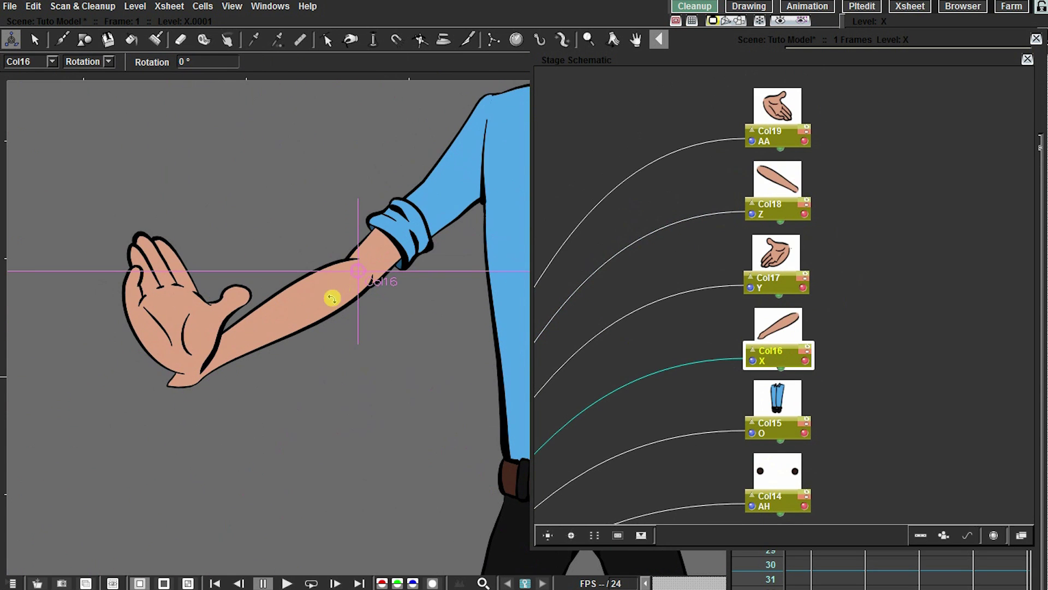
- Try rotating the unlinked forearm Col16 about the elbow, and return the hand and forearm to their original pose
left_click_drag(281, 335, 347, 277)
key("shift+space")
left_click_drag(242, 304, 320, 244)
left_click_drag(327, 294, 321, 315)
left_click(779, 280)
key("a")
left_click_drag(222, 393, 127, 388)
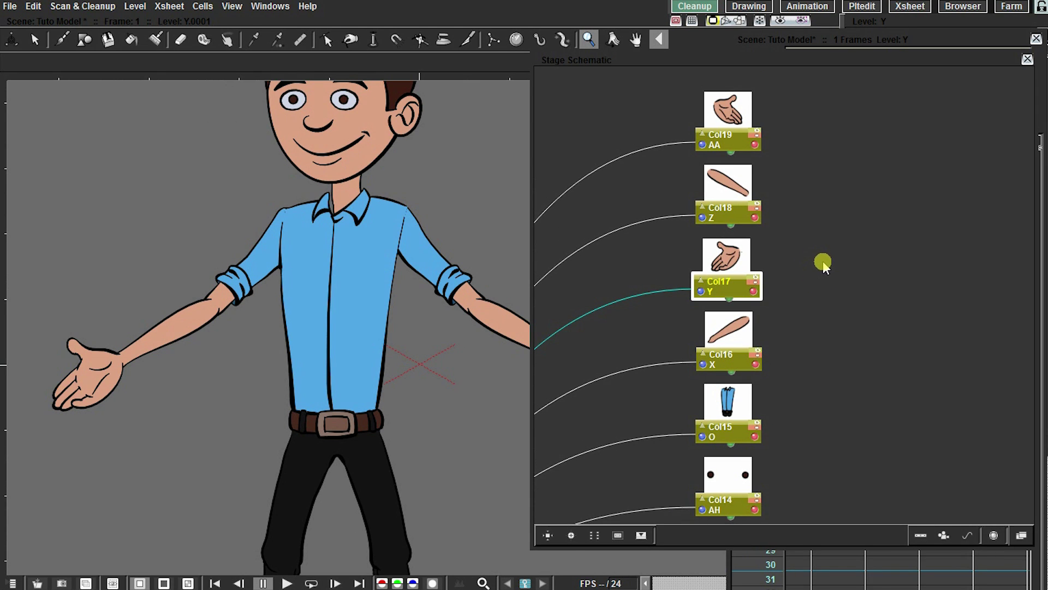
- Place the hand node Col17 beside the forearm in the Stage Schematic and link it to Col16
left_click_drag(730, 289, 746, 270)
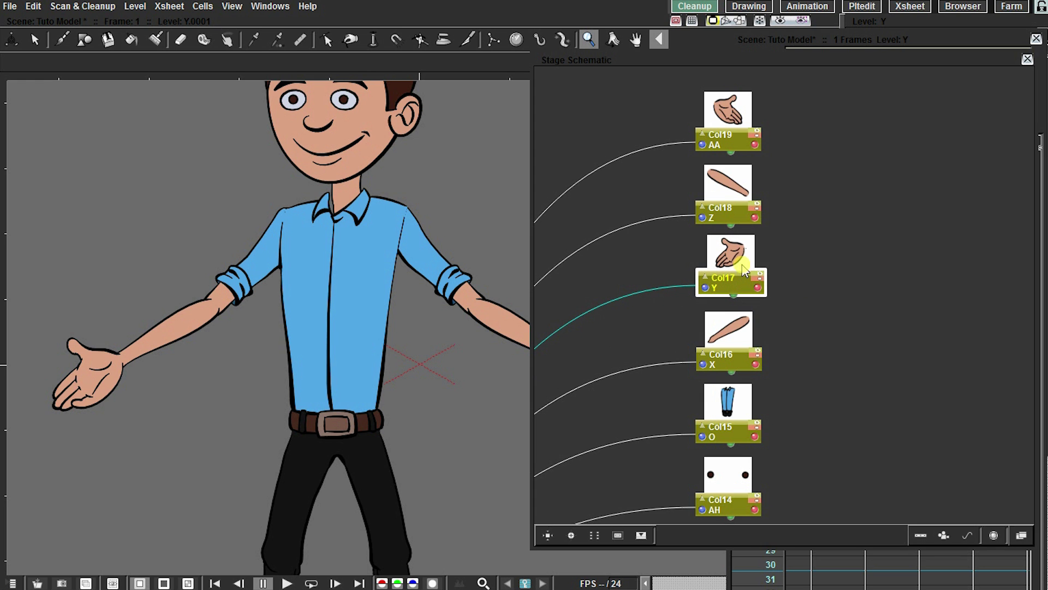
left_click_drag(723, 362, 711, 363)
left_click_drag(766, 330, 732, 329)
left_click_drag(702, 267, 816, 336)
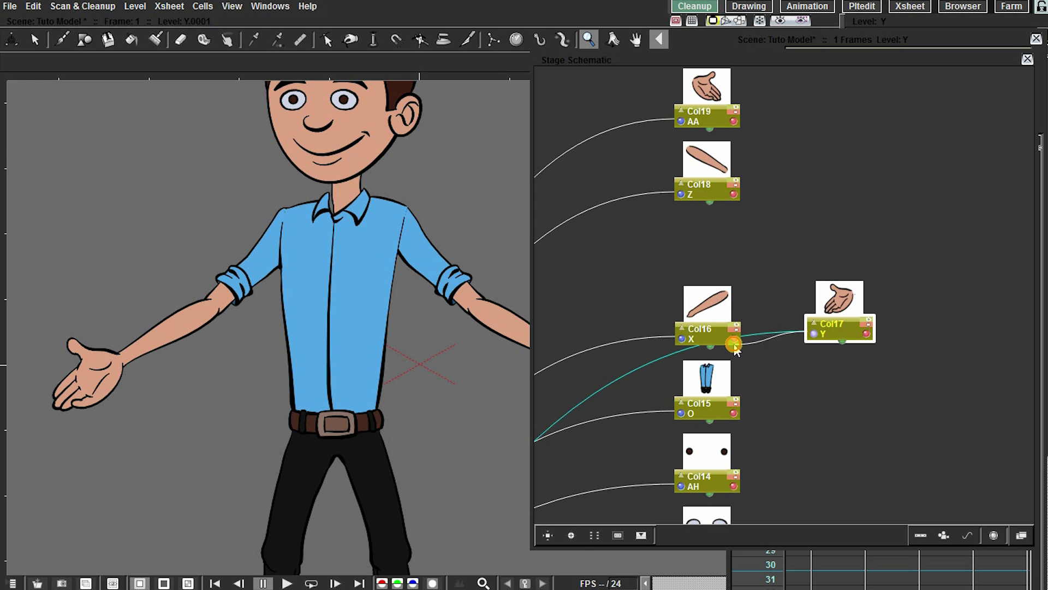
left_click_drag(736, 340, 735, 339)
left_click(717, 344)
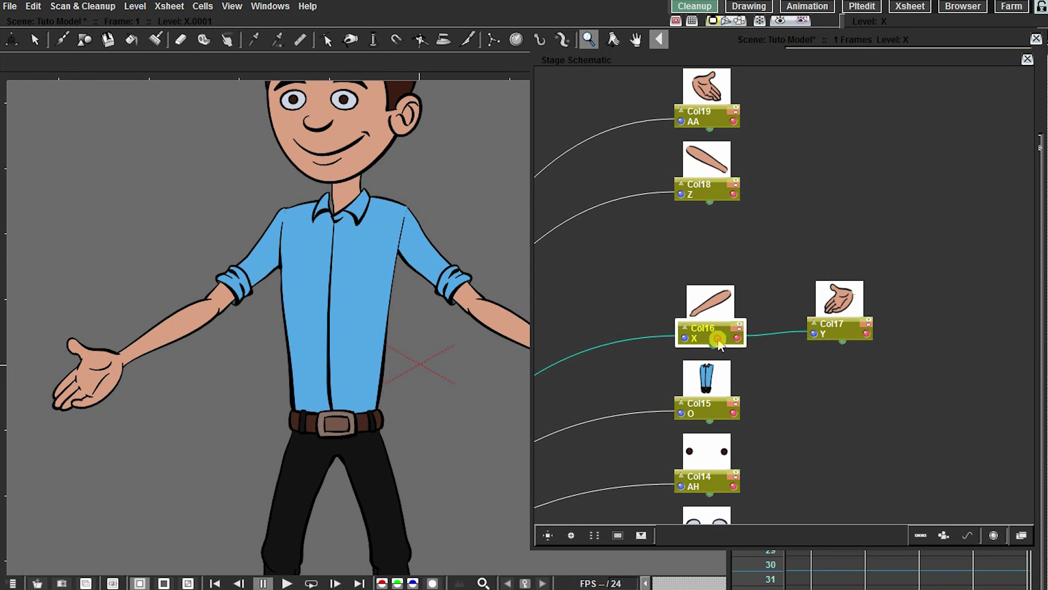
- Move the upper arm node Col9 in front of the forearm and link Col16 to it
scroll(803, 339, "down", 8)
left_click_drag(742, 404, 674, 318)
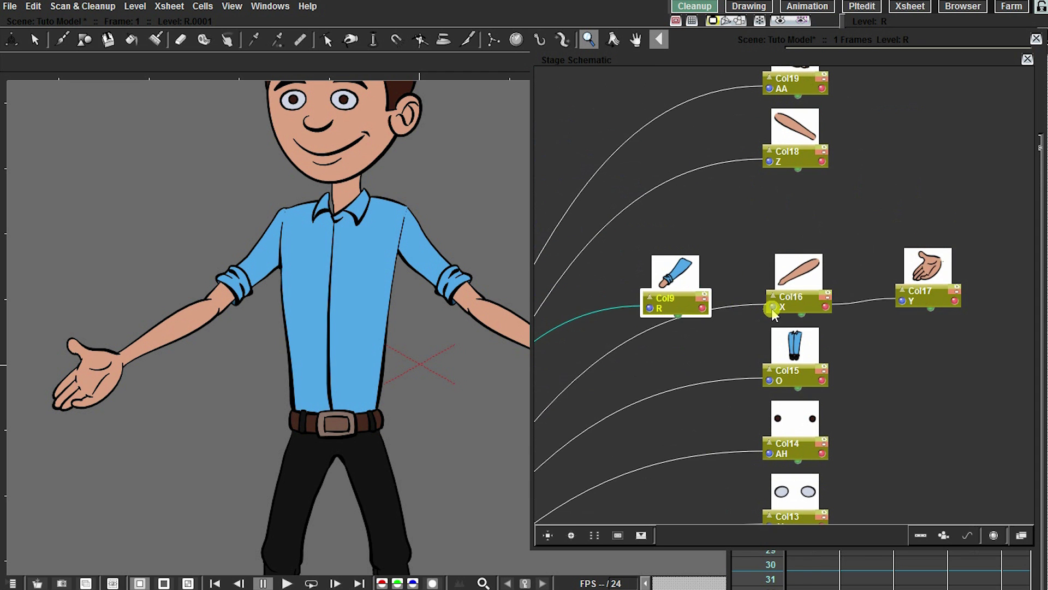
left_click(776, 310)
left_click_drag(780, 308, 672, 294)
- Raise the linked arm by rotating the upper arm Col9, the forearm Col16 and the hand Col17
left_click_drag(223, 266, 247, 284)
key("a")
left_click(807, 309)
left_click_drag(192, 393, 144, 287)
left_click(932, 302)
left_click_drag(255, 363, 288, 448)
left_click_drag(92, 288, 295, 344)
key("space")
left_click_drag(336, 287, 203, 206)
key("shift+space")
- Move the torso node Col15 in front of the Face node and link Face to Col15
left_click_drag(408, 535, 353, 245)
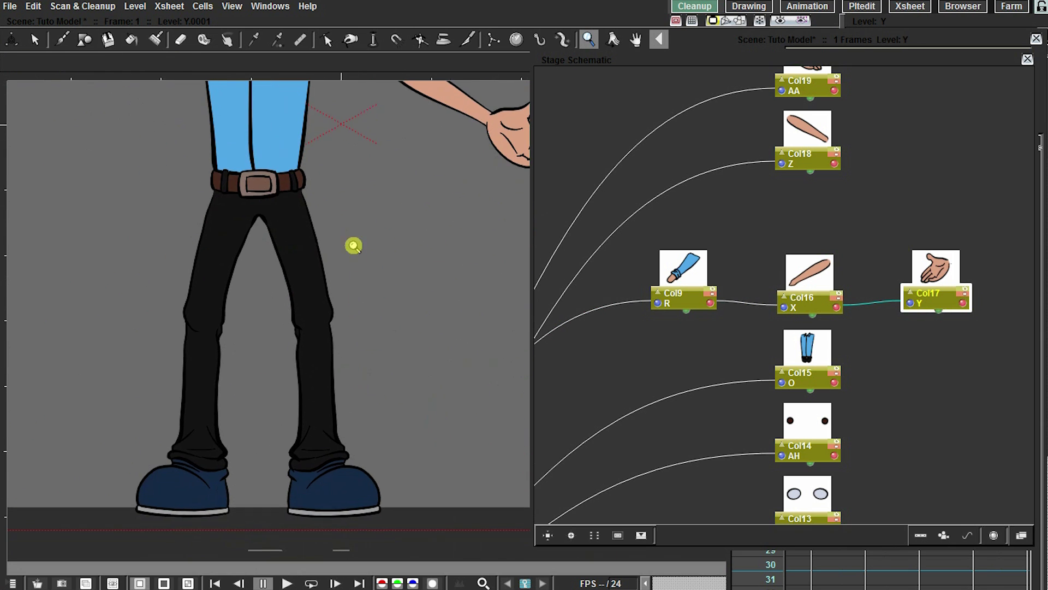
left_click_drag(632, 342, 586, 332)
left_click_drag(308, 93, 339, 395)
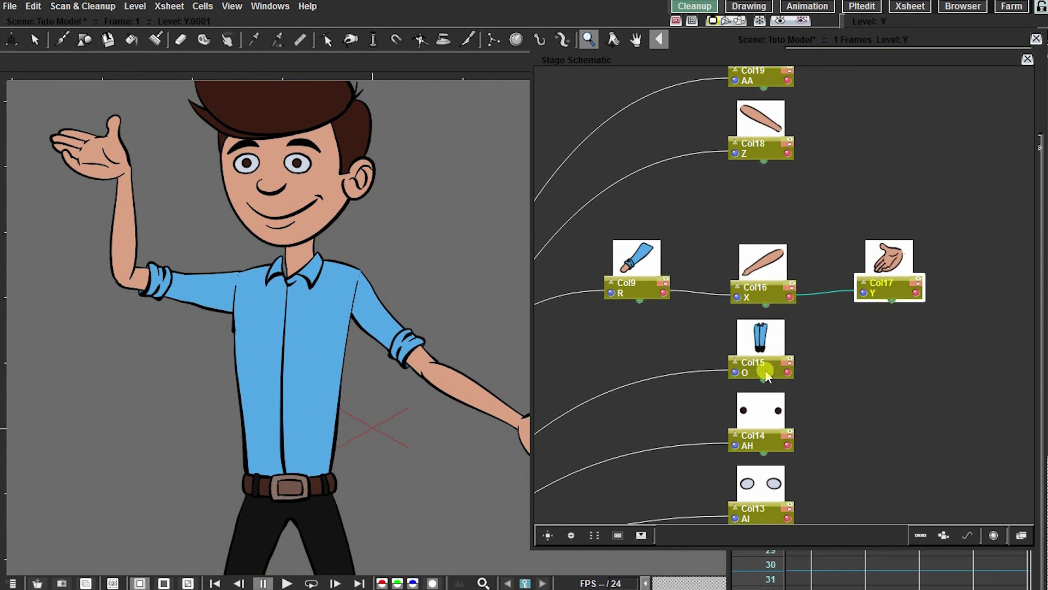
left_click_drag(765, 369, 675, 340)
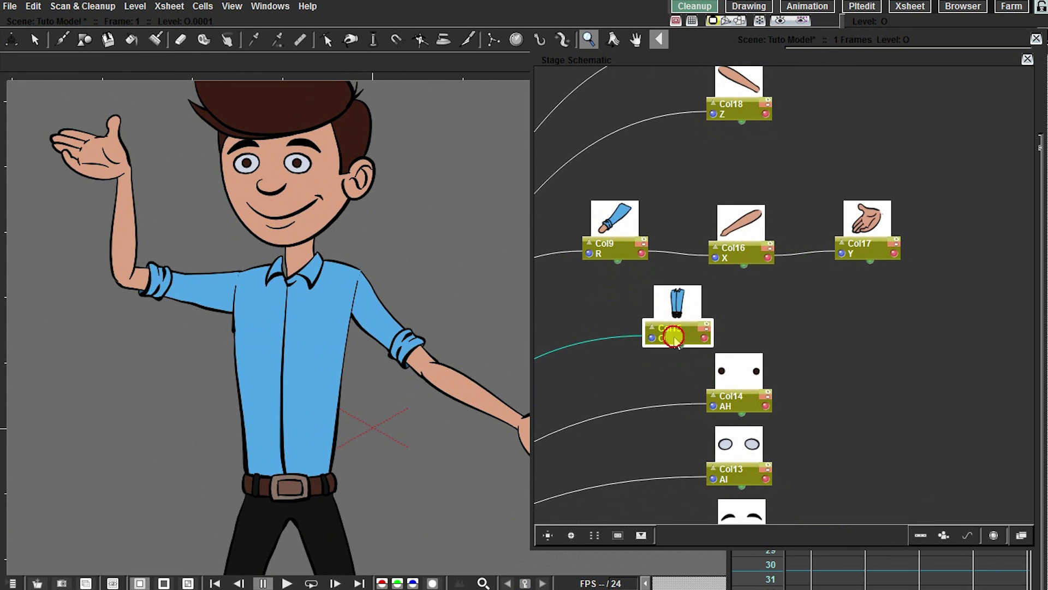
left_click_drag(478, 372, 435, 342)
left_click_drag(772, 289, 775, 205)
left_click_drag(689, 240, 640, 408)
left_click_drag(639, 408, 642, 449)
mouse_move(650, 445)
left_mouse_down()
mouse_move(743, 152)
mouse_move(693, 458)
mouse_move(666, 436)
left_mouse_up()
left_click_drag(723, 423, 734, 310)
left_click_drag(697, 313, 708, 353)
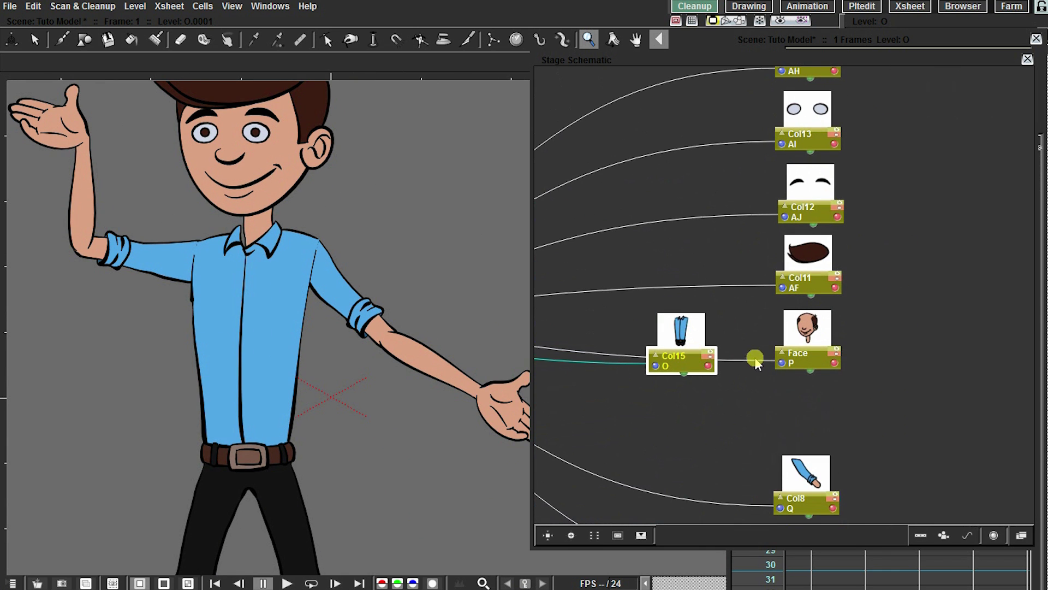
left_click_drag(780, 364, 678, 356)
- Place the hair node Col11 beside the Face node and link it to Face
left_click_drag(795, 310, 874, 356)
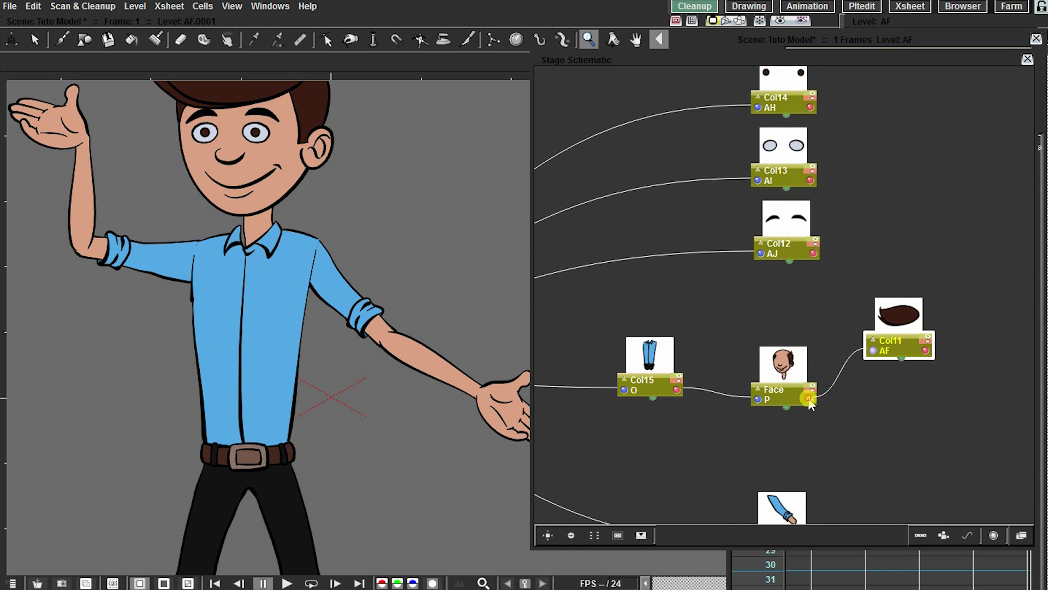
left_click(791, 402)
left_click_drag(792, 399, 749, 389)
- Move the eyebrow and eye nodes beside the Face node and link them to Face
left_click_drag(794, 197, 872, 231)
left_click_drag(727, 374, 703, 380)
left_click_drag(705, 262, 723, 238)
left_click_drag(715, 359, 699, 375)
left_click_drag(751, 227, 781, 226)
left_click_drag(678, 381, 687, 354)
left_click_drag(702, 166, 708, 225)
- Place the leg nodes in a row, linking the lower leg Col6 to the thigh Col7 and the shoe Col5 to Col6
left_click_drag(691, 182, 635, 352)
left_click_drag(672, 403, 716, 54)
left_click_drag(709, 241, 692, 217)
left_click_drag(745, 247, 638, 272)
left_click_drag(698, 308, 684, 140)
left_click_drag(767, 160, 763, 158)
left_click_drag(786, 216, 773, 222)
left_click_drag(747, 164, 617, 208)
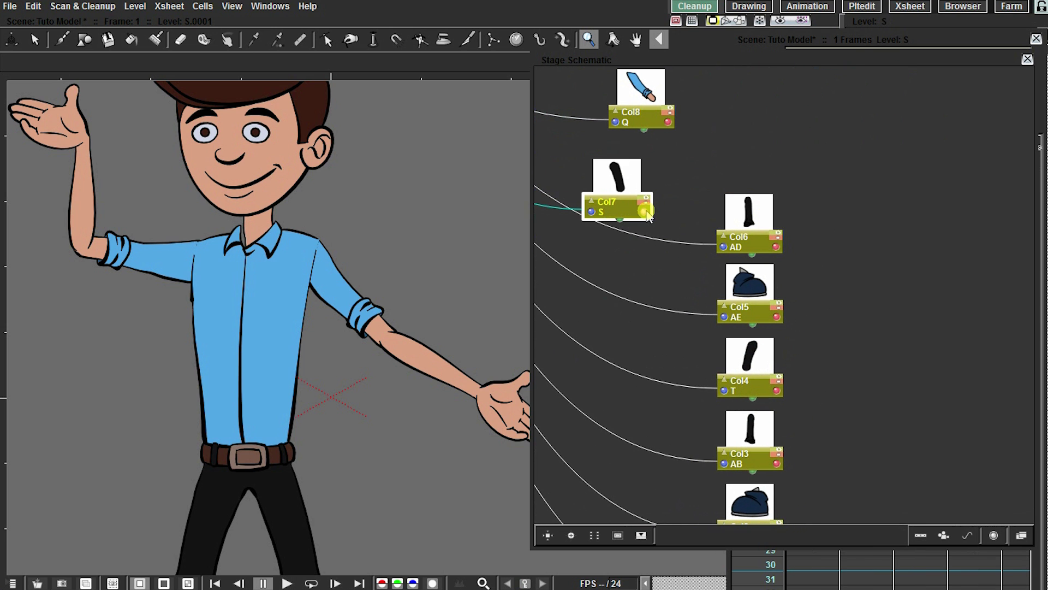
scroll(719, 253, "down", 2)
left_click_drag(786, 209, 752, 207)
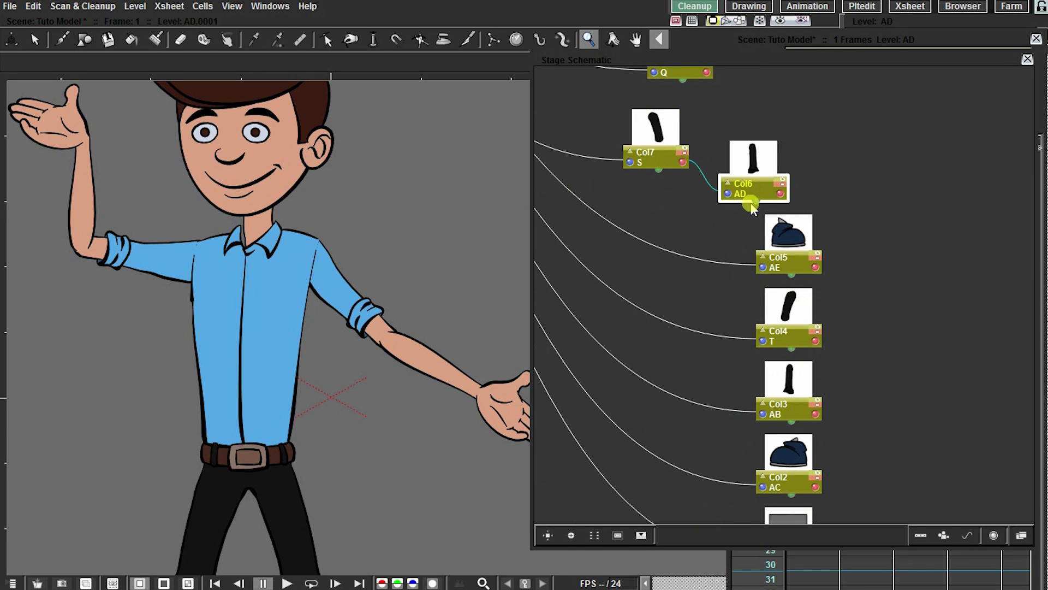
left_click_drag(774, 262, 875, 229)
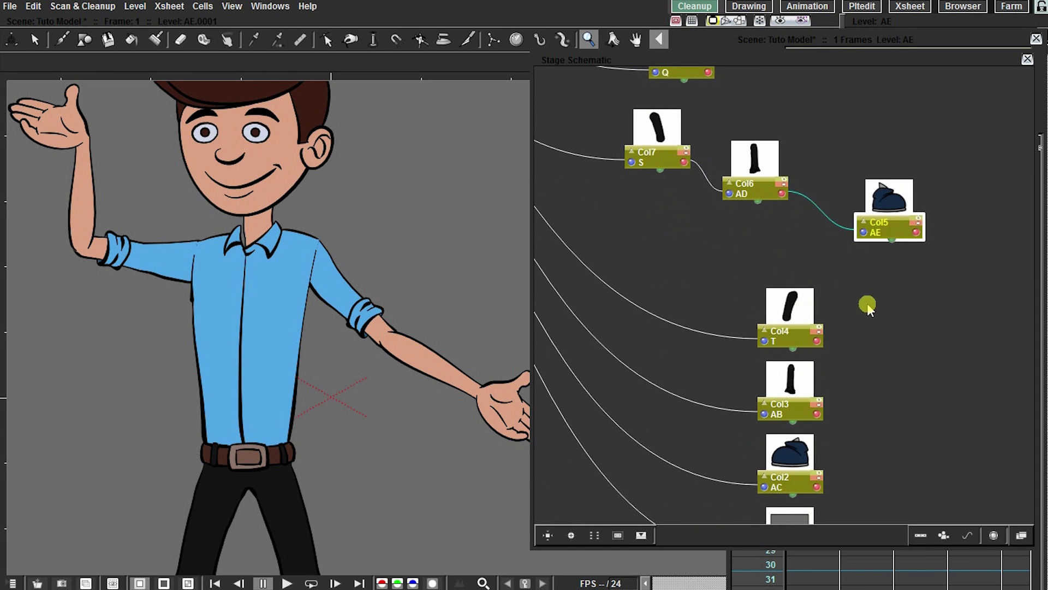
- Pose the linked leg by rotating the thigh Col7, the lower leg Col6 and the shoe Col5
scroll(778, 310, "down", 2)
left_click_drag(776, 305, 790, 419)
left_click_drag(394, 399, 408, 285)
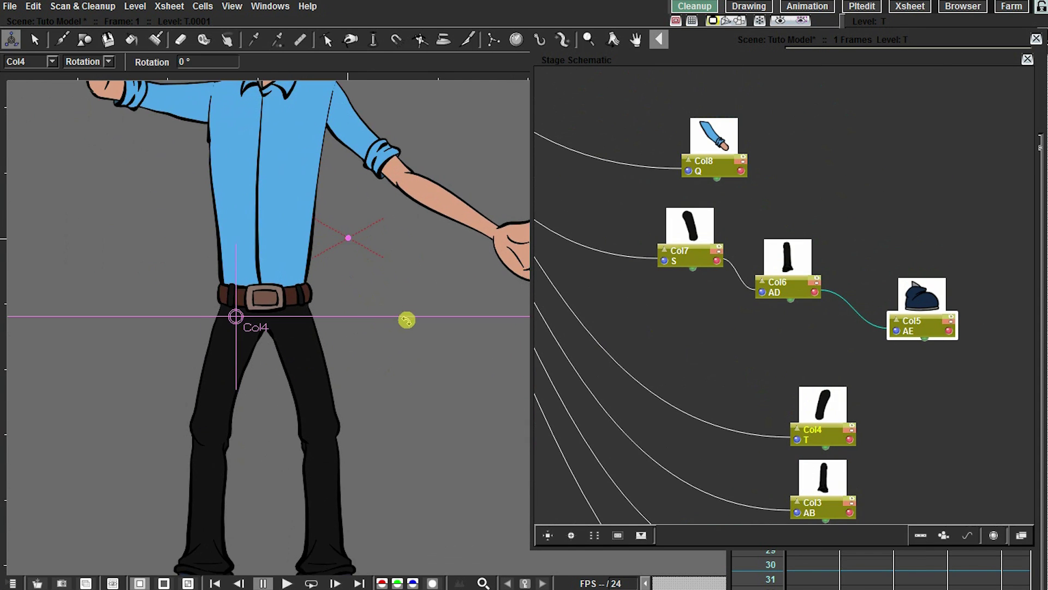
left_click(690, 252)
left_click_drag(410, 363, 450, 279)
left_click(798, 285)
left_click_drag(479, 374, 234, 316)
left_click(925, 334)
left_click_drag(338, 273, 328, 448)
left_click_drag(409, 299, 435, 329)
left_click_drag(726, 82, 763, 328)
left_click(721, 271)
left_click_drag(338, 309, 349, 278)
left_click_drag(350, 278, 441, 290)
key("ctrl+z")
- Link the upper arm node Col9 to the torso node Col15 in the schematic
left_click_drag(724, 274, 760, 348)
left_click_drag(760, 348, 611, 207)
left_click_drag(682, 164, 684, 376)
left_click_drag(613, 413, 690, 315)
left_click_drag(754, 194, 732, 313)
left_click_drag(667, 431, 620, 378)
left_click_drag(721, 265, 655, 381)
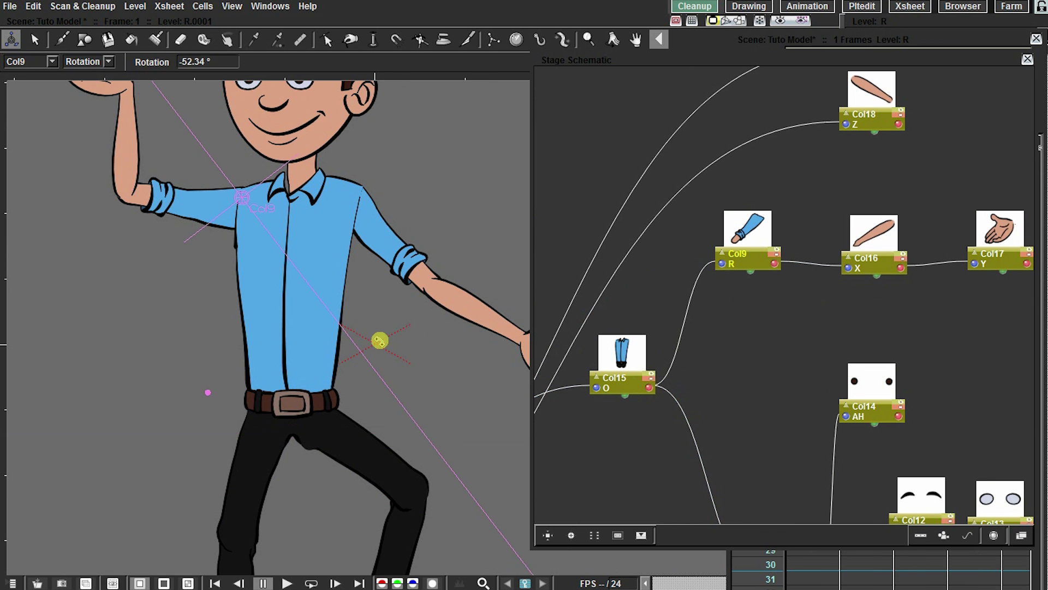
- Tilt the upper body together with its linked head and arm by rotating the torso Col15
left_click(609, 375)
left_click_drag(339, 170, 486, 314)
left_click_drag(341, 274, 332, 344)
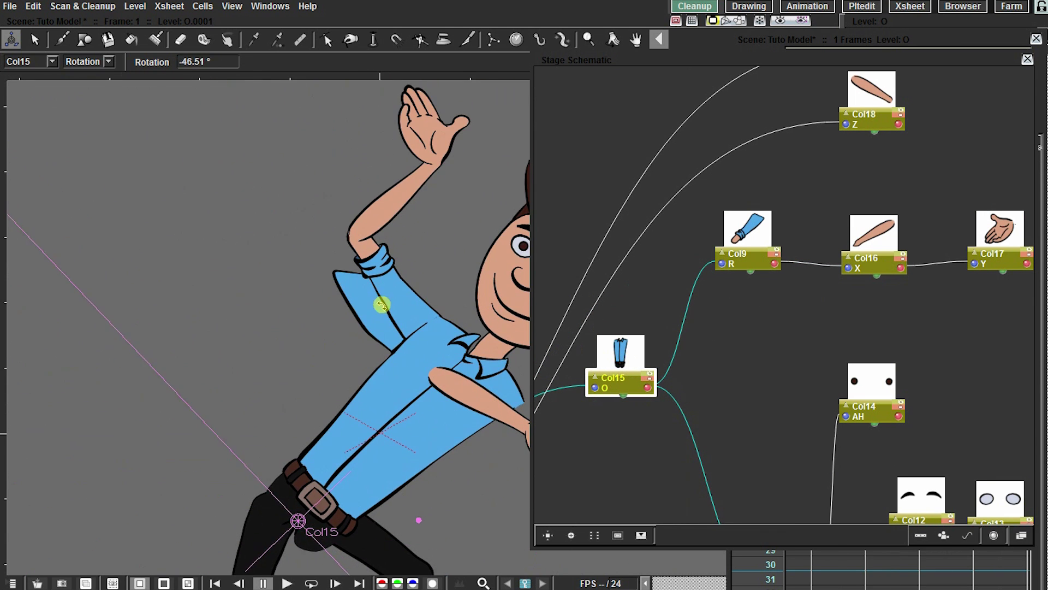
key("shift+space")
left_click_drag(427, 261, 396, 243)
key("shift+space")
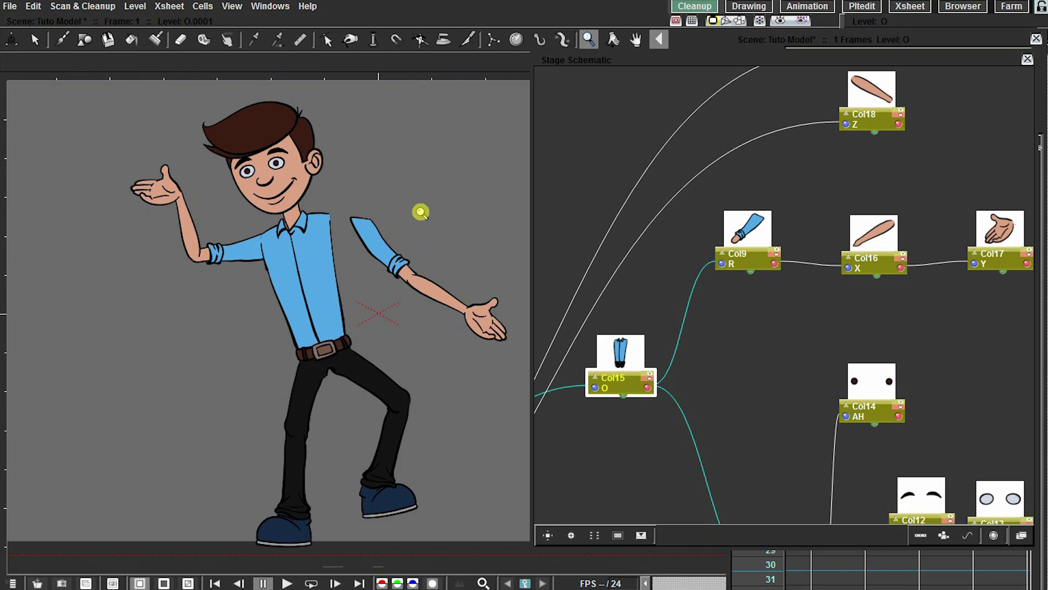
left_click_drag(446, 220, 450, 248)
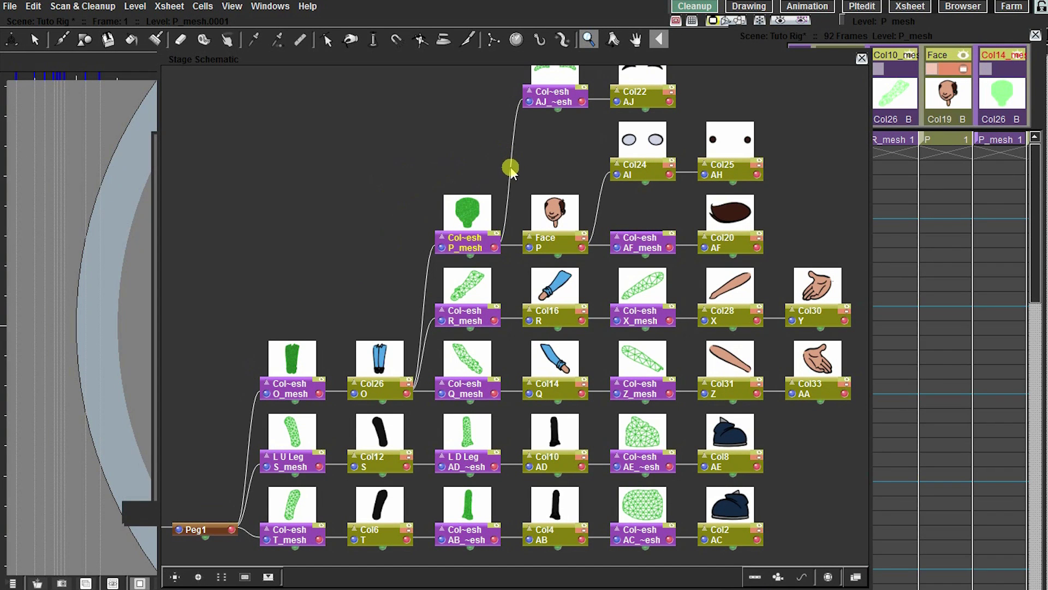
- Create a Plastic mesh for the torso column Col15 with 5.08 mm edge length, 300 DPI and a 5-pixel margin
mouse_move(422, 156)
left_mouse_down()
mouse_move(402, 133)
mouse_move(443, 127)
left_mouse_up()
mouse_move(412, 178)
left_mouse_down()
mouse_move(571, 129)
mouse_move(418, 173)
mouse_move(339, 251)
left_mouse_up()
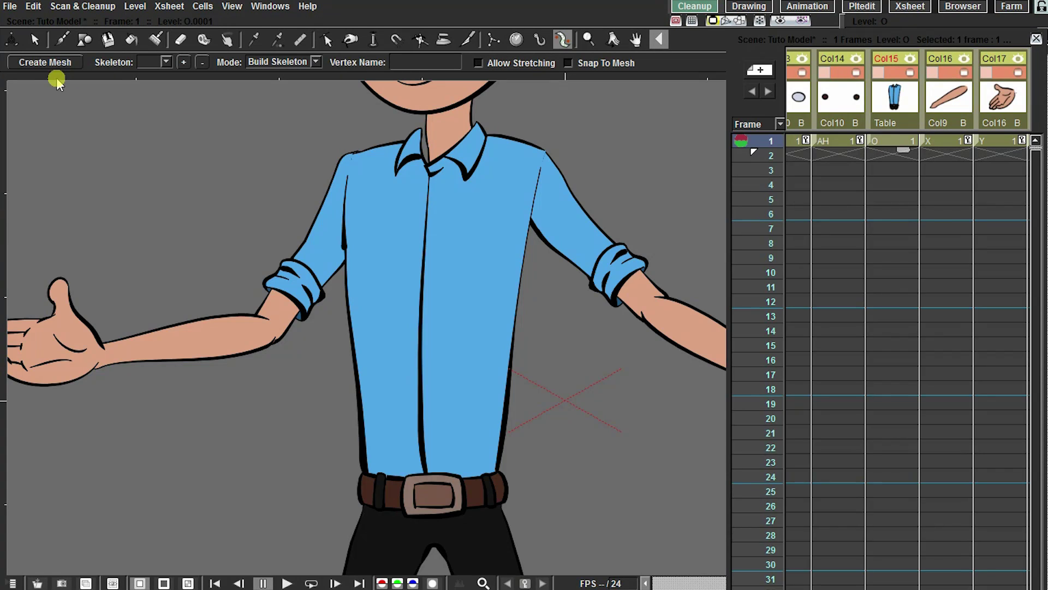
left_click(62, 66)
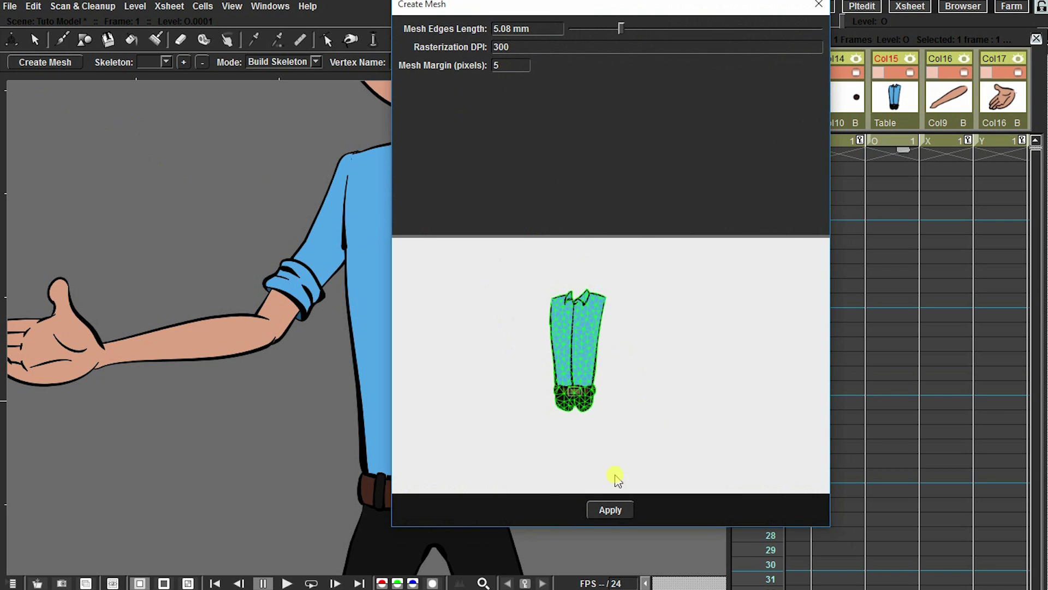
left_click(610, 511)
left_click(362, 325)
- Build a torso skeleton with a root beside the body and four vertices up the shirt's centre line, each linked to the root
left_click(486, 356)
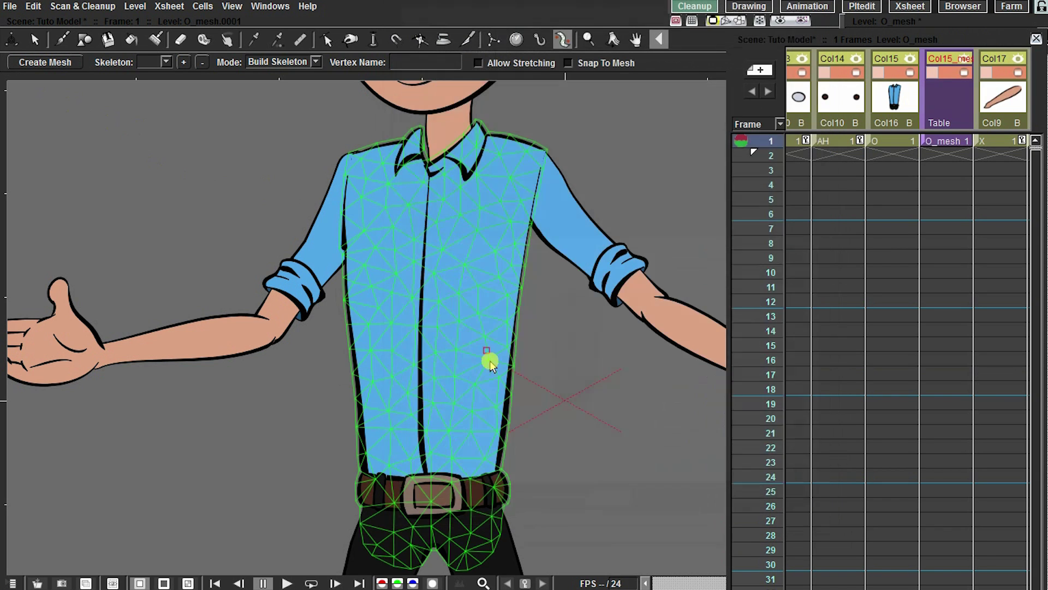
left_click_drag(478, 333, 469, 320)
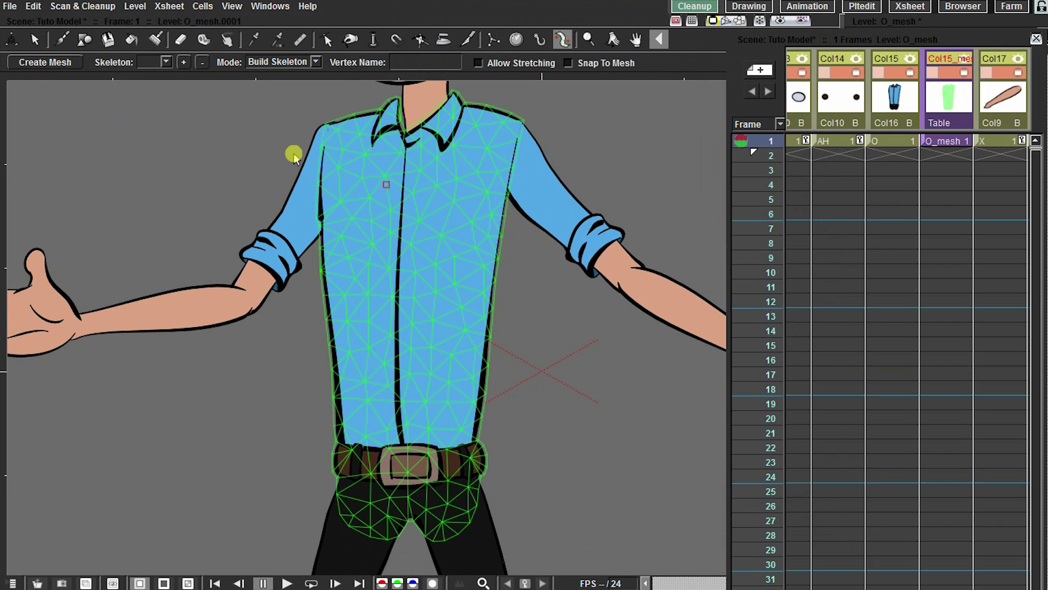
left_click_drag(615, 373, 593, 365)
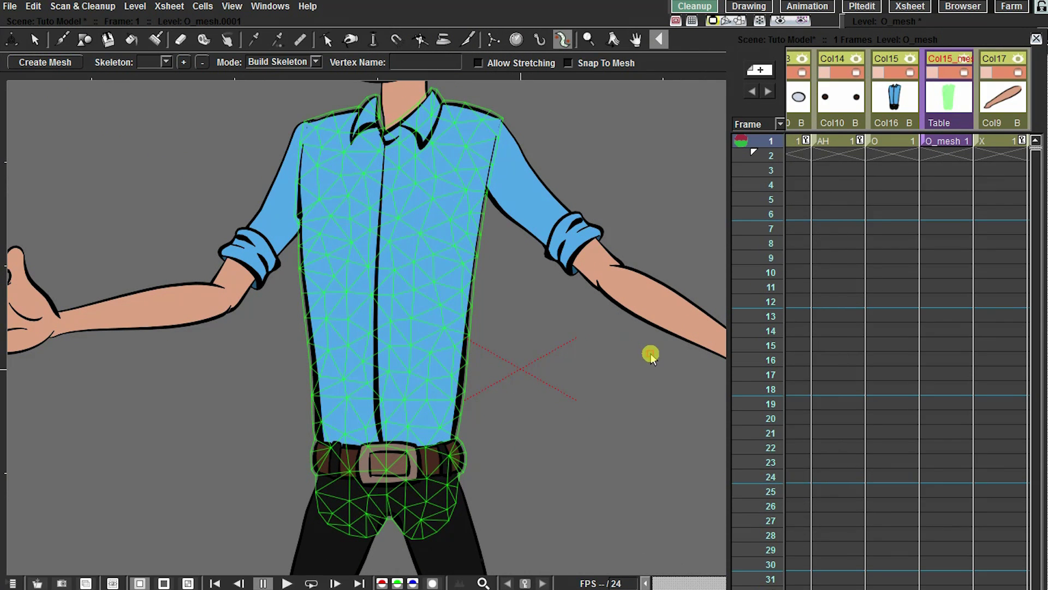
left_click(385, 502)
left_click(651, 353)
left_click(378, 374)
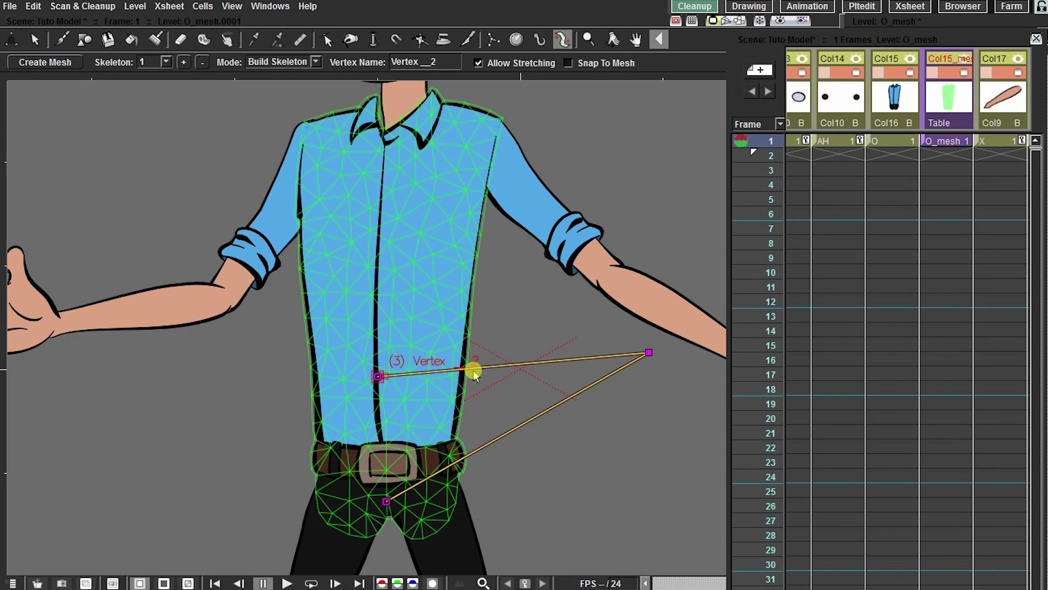
left_click(648, 353)
left_click(378, 262)
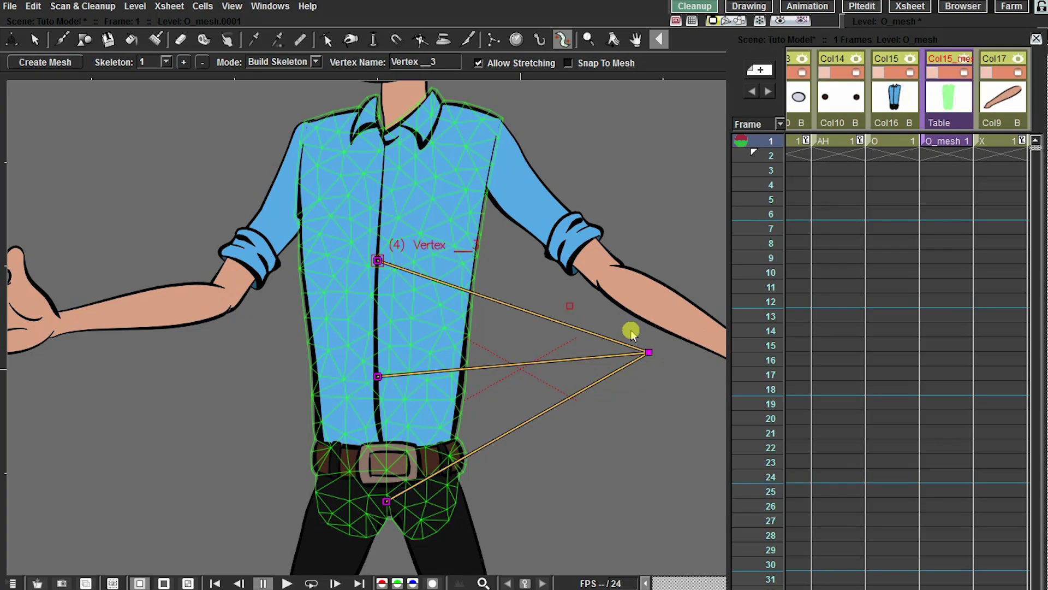
left_click(647, 353)
left_click(388, 139)
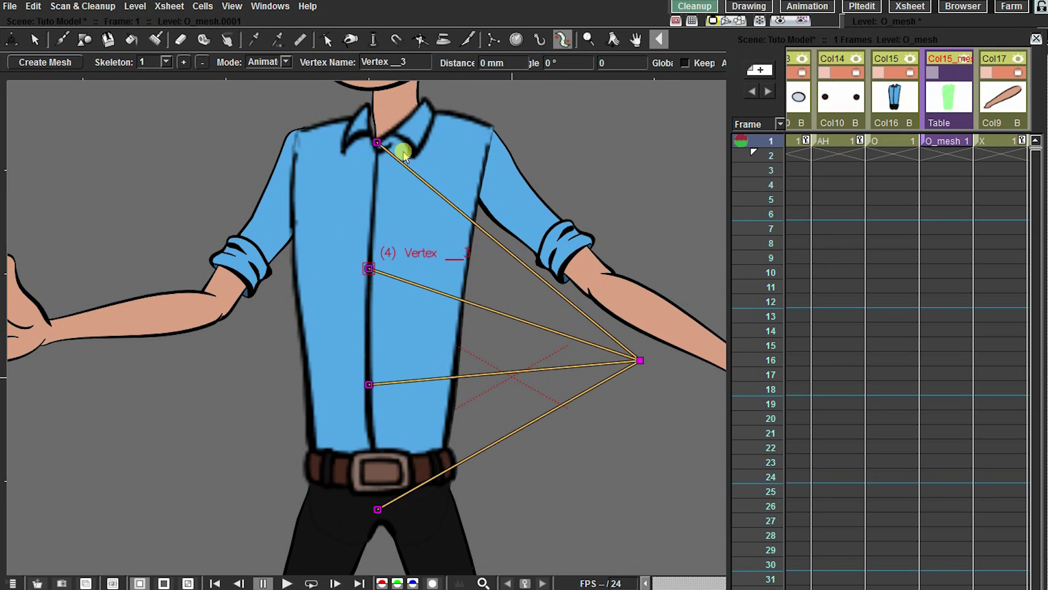
- Test-bend the torso by moving its collar, chest and waist vertices in Animate mode, undoing each deformation
left_click_drag(400, 148, 337, 188)
key("ctrl+z")
left_click_drag(367, 268, 304, 292)
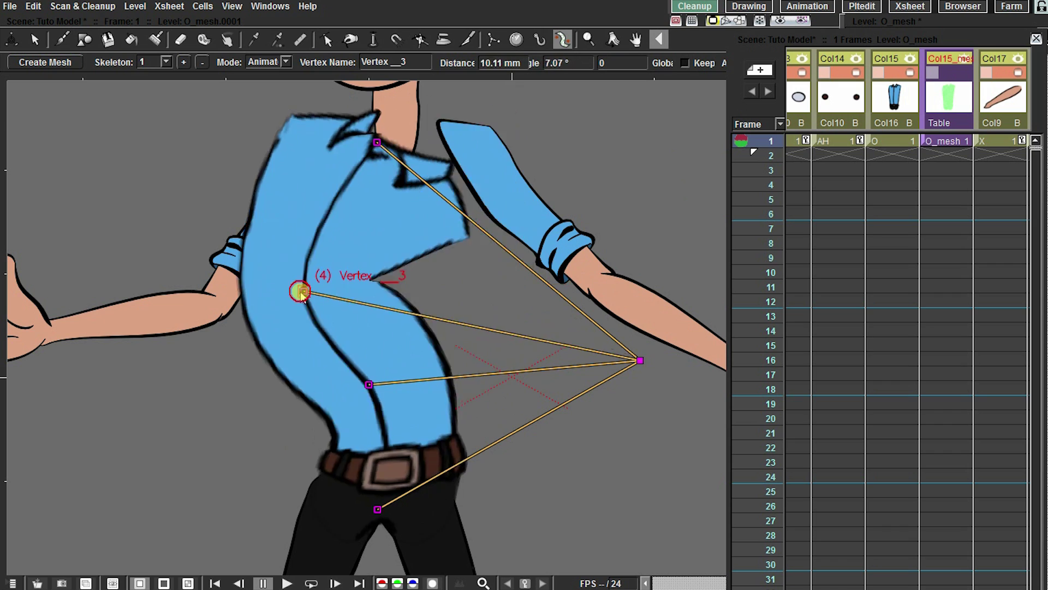
key("ctrl+z")
left_click_drag(366, 382, 297, 362)
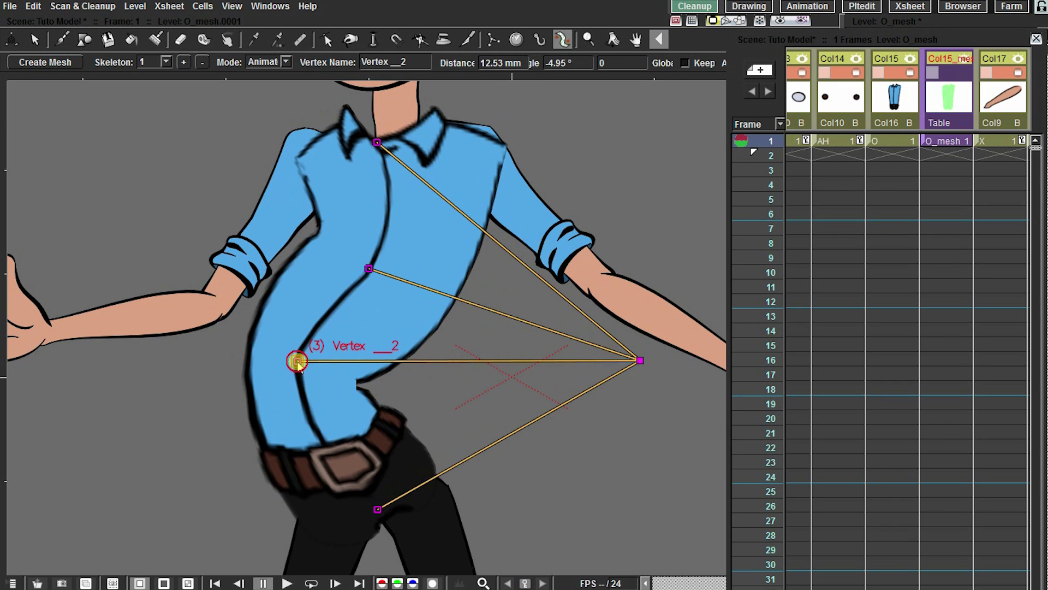
key("ctrl+z")
- Try rotating the torso column Col15 and its mesh column Col15_mesh, undoing each rotation
key("a")
left_click_drag(493, 168, 623, 343)
key("ctrl+z")
left_click_drag(554, 223, 513, 228)
left_click_drag(486, 324, 478, 245)
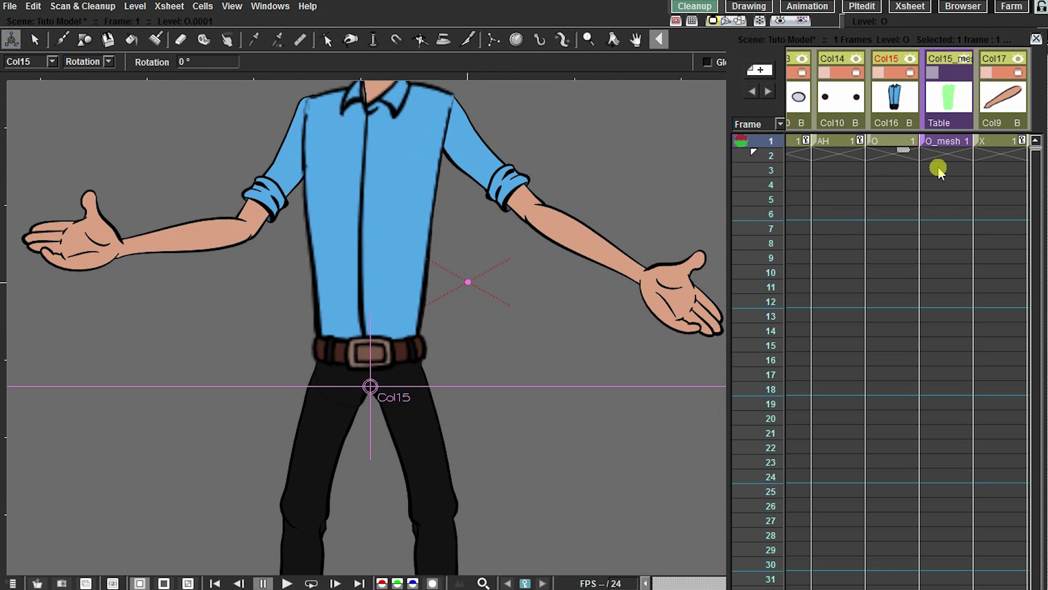
left_click(948, 143)
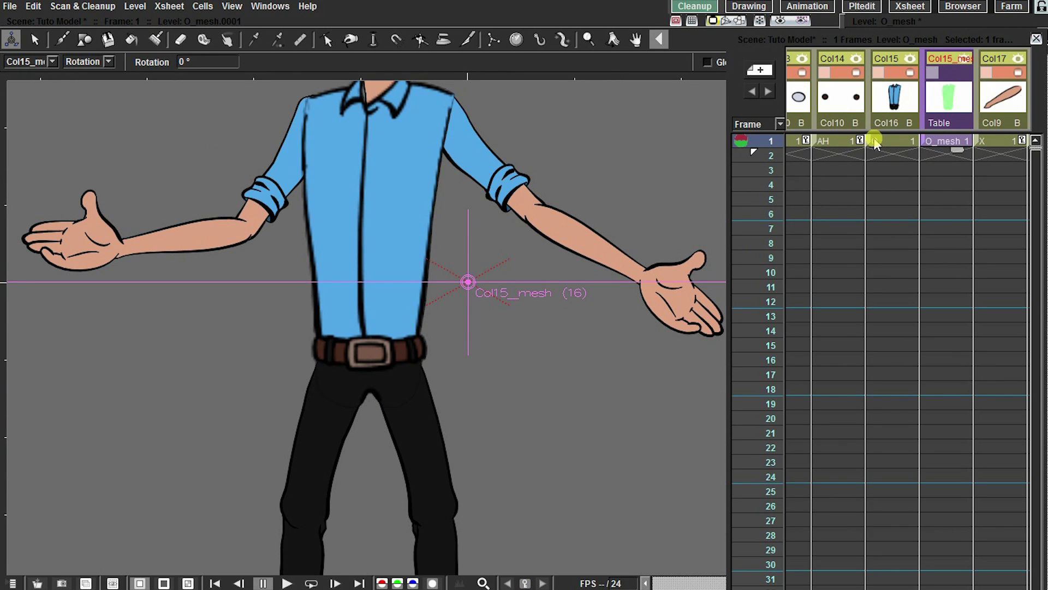
left_click_drag(461, 246, 564, 148)
key("ctrl+z")
- Move the centre of Col15_mesh to the hips at E/W -23.76 mm and N/S -23.94 mm, and return to Rotation
left_click(90, 65)
left_click(80, 117)
left_click_drag(467, 282, 368, 382)
left_click(90, 62)
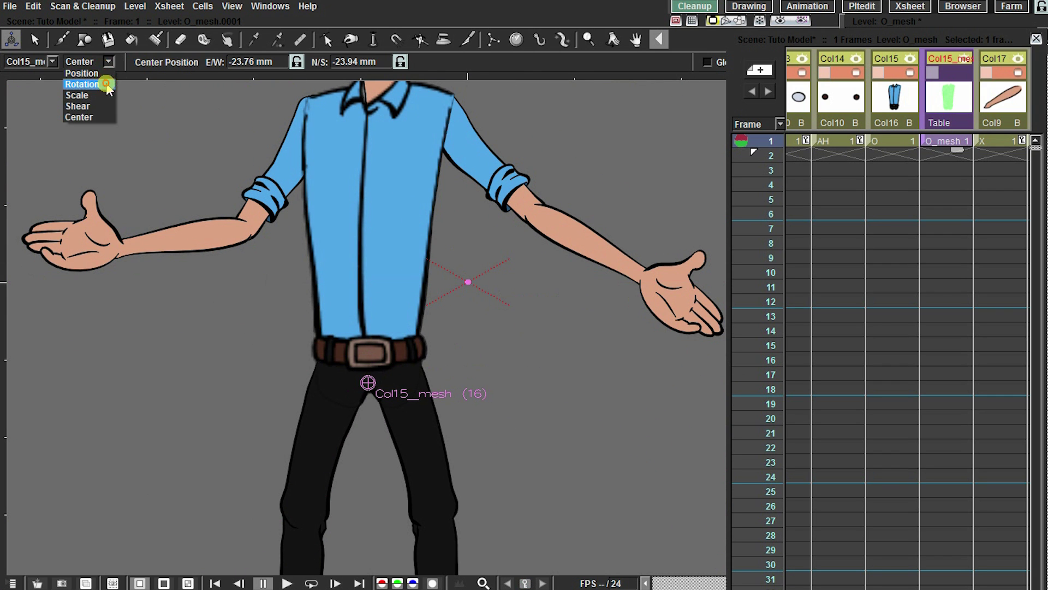
left_click(98, 81)
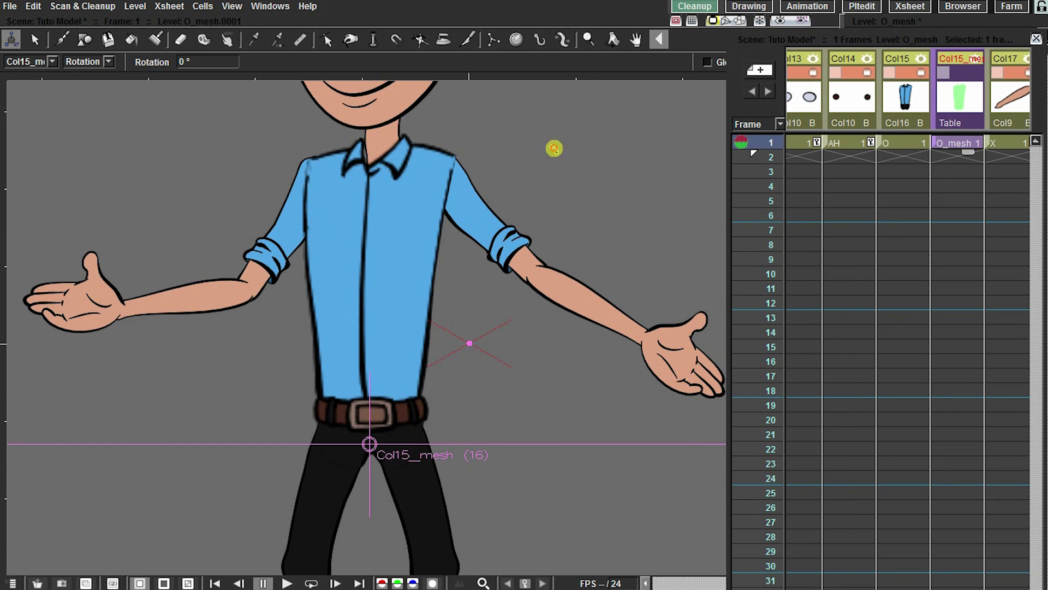
- Tilt the torso by rotating Col15_mesh and bend it with the skeleton's centre-line vertices
left_click_drag(554, 148, 449, 187)
key("k")
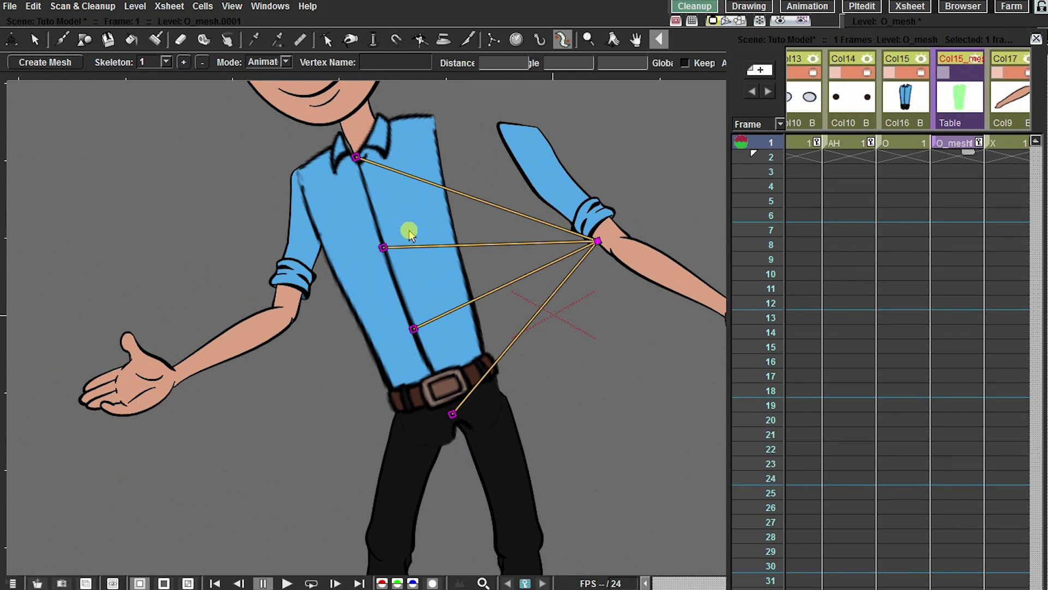
mouse_move(395, 241)
left_mouse_down()
mouse_move(382, 244)
mouse_move(461, 227)
mouse_move(379, 247)
left_mouse_up()
left_click_drag(413, 328, 427, 225)
left_click_drag(417, 231, 218, 213)
key("a")
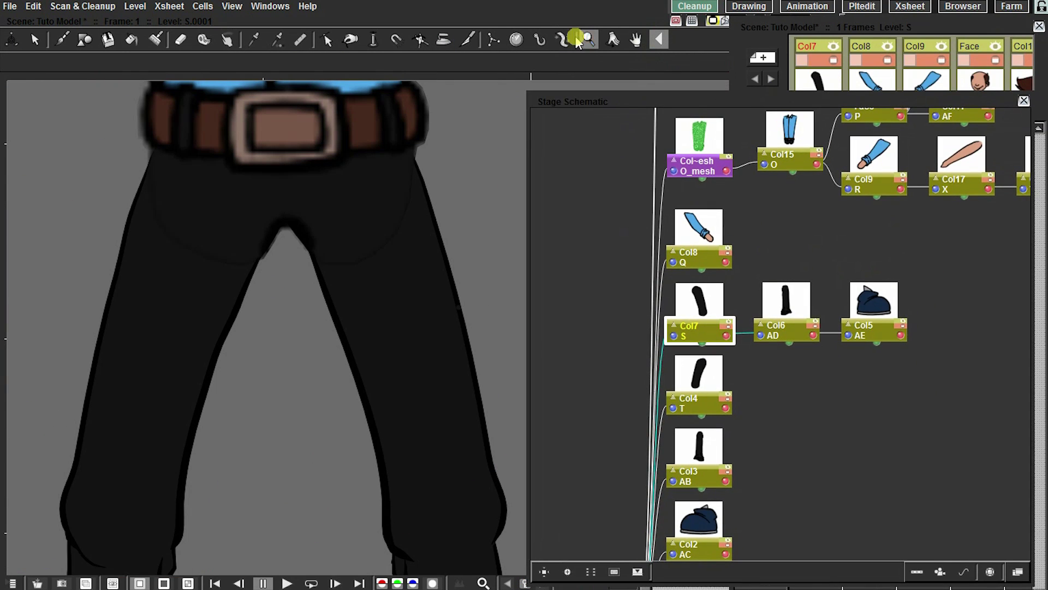
- Create a Plastic mesh for the thigh column Col7 with 5.08 mm edge length, deleting the old mesh level entirely
left_click(562, 40)
left_click(45, 61)
left_click(603, 482)
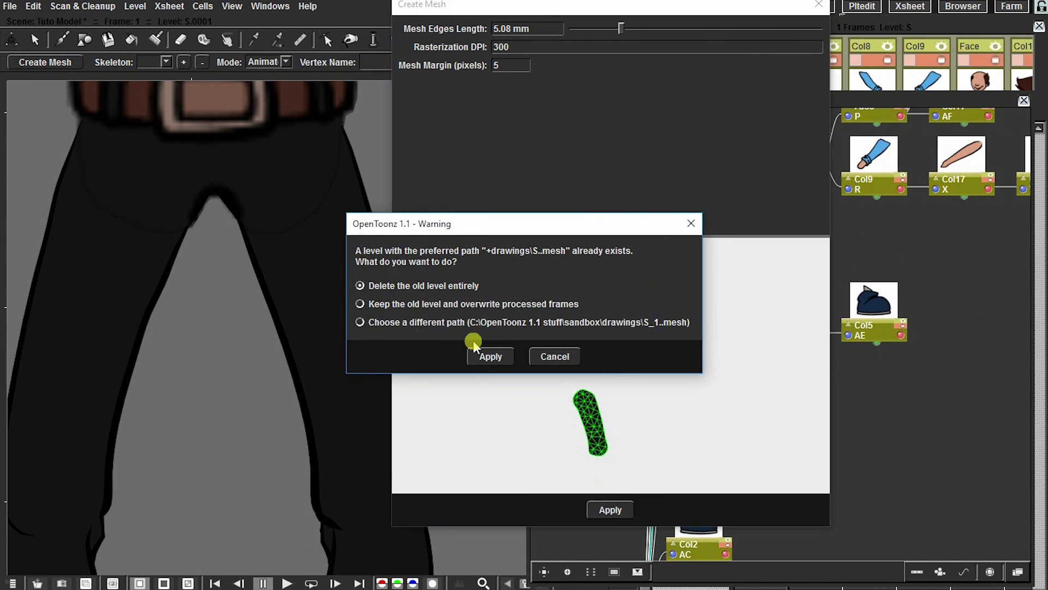
left_click(489, 356)
- Build a thigh skeleton with a root outside the leg and three vertices from knee to hip, each linked to the root
left_click(284, 62)
left_click(265, 84)
scroll(349, 184, "down", 3)
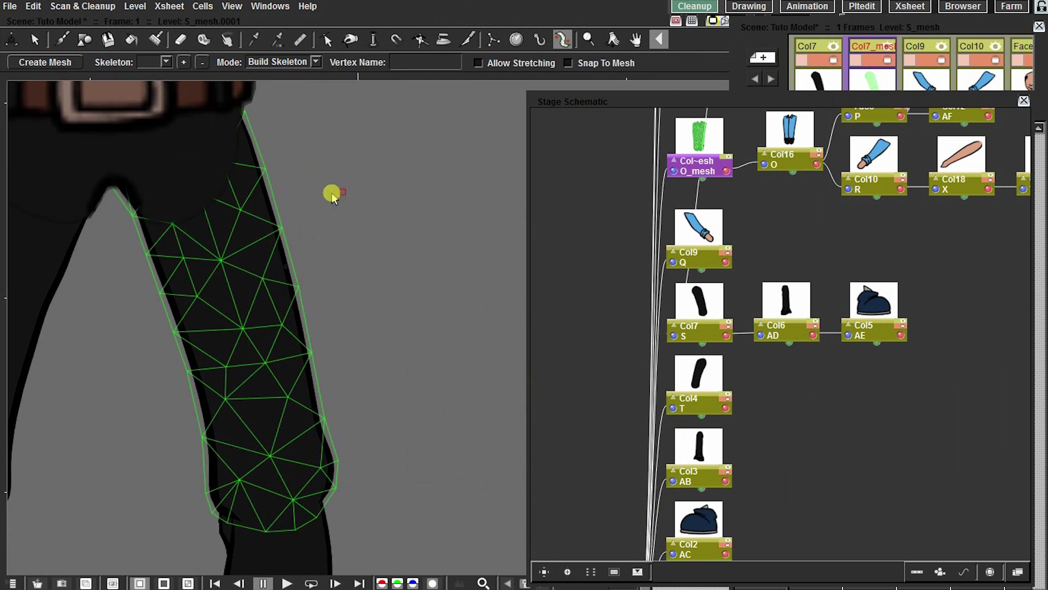
left_click(298, 383)
left_click(460, 222)
left_click(277, 287)
left_click(460, 222)
left_click(247, 207)
left_click_drag(279, 262, 351, 257)
- Move the schematic aside and test-bend the thigh with its vertices in Animate mode, undoing the deformations
left_click(307, 62)
left_click(287, 104)
left_click_drag(849, 217, 884, 300)
left_click(878, 60)
left_click_drag(403, 337, 408, 317)
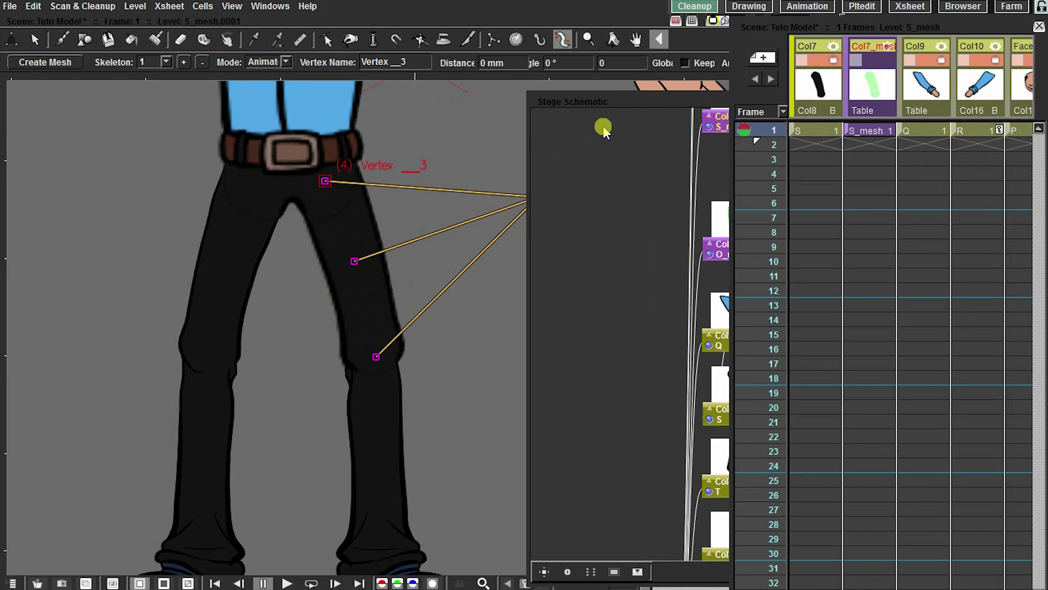
left_click_drag(609, 102, 775, 108)
left_click_drag(364, 310, 388, 318)
mouse_move(397, 364)
left_mouse_down()
mouse_move(421, 352)
mouse_move(318, 341)
mouse_move(399, 364)
left_mouse_up()
left_click_drag(377, 270, 434, 251)
left_click_drag(348, 191, 391, 173)
key("ctrl+z")
left_click_drag(431, 251, 382, 306)
key("ctrl+z")
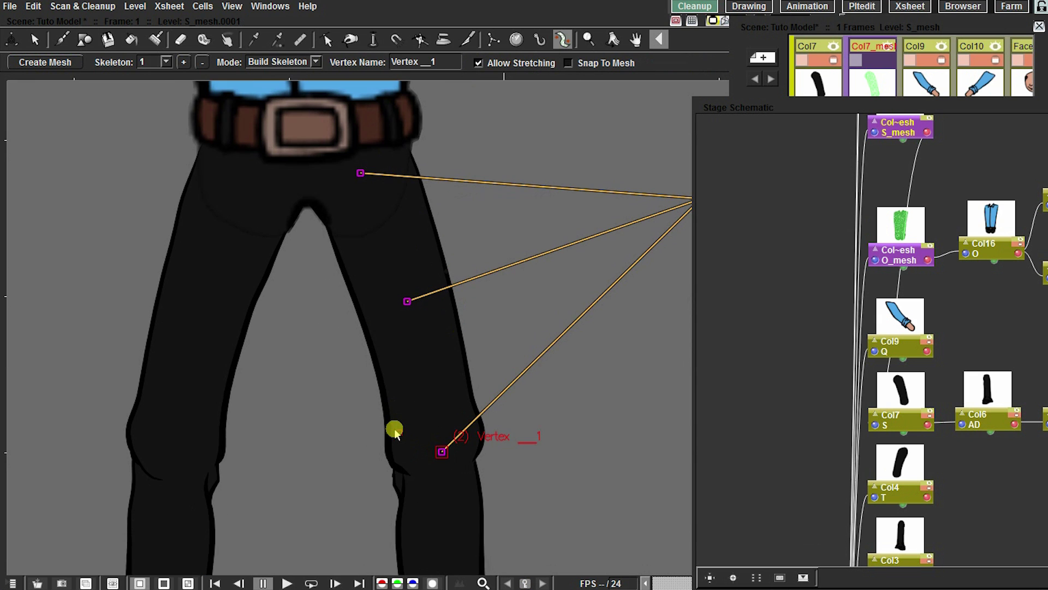
- Add vertices on both edges of the thigh, linked to the skeleton's knee and mid-thigh vertices
left_click(394, 430)
left_click_drag(442, 451, 439, 448)
left_click(481, 422)
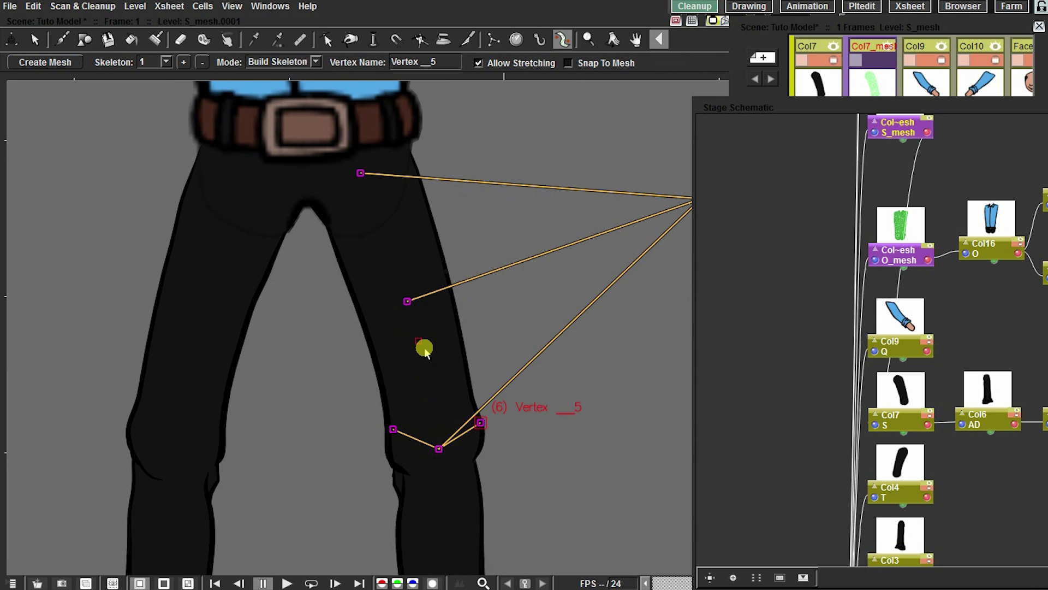
left_click_drag(407, 302, 422, 315)
left_click(422, 315)
left_click(383, 337)
left_click(465, 313)
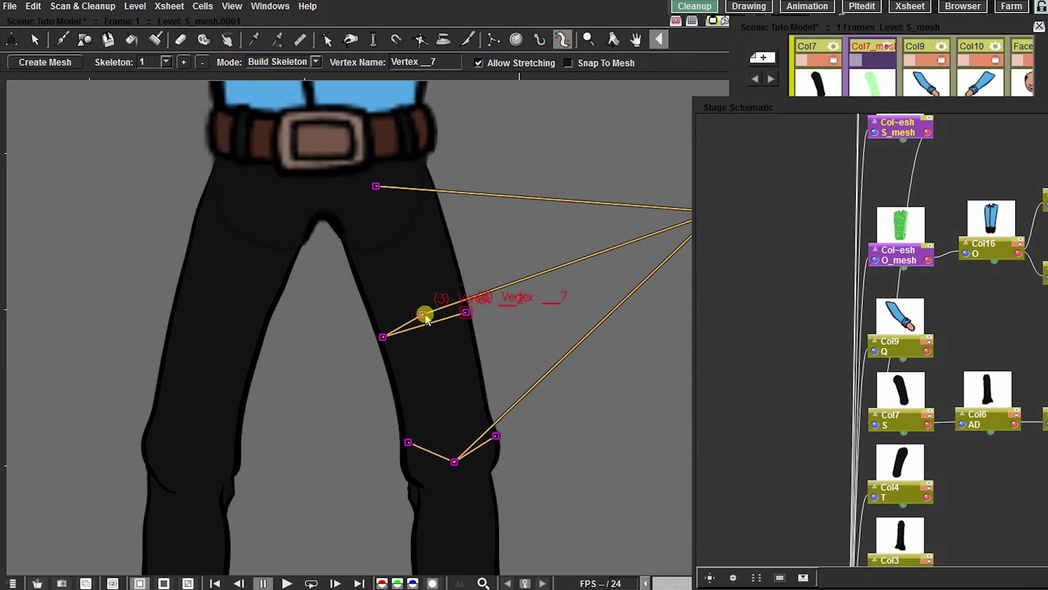
left_click(468, 316)
- Add vertices on both thigh edges, linked to the hip vertex, and switch the skeleton to Animate mode
left_click_drag(368, 194, 407, 250)
left_click(415, 240)
left_click(382, 279)
left_click(415, 241)
left_click(475, 257)
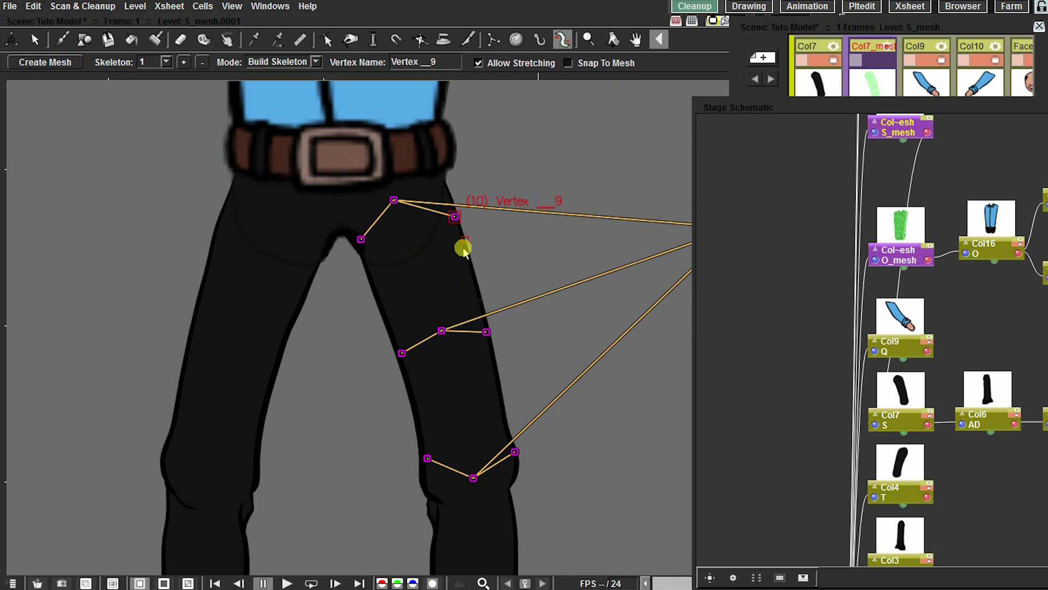
left_click(300, 61)
left_click(281, 95)
- Move the centre of Col7_mesh to the hip joint and return the Animate tool to Rotation
key("a")
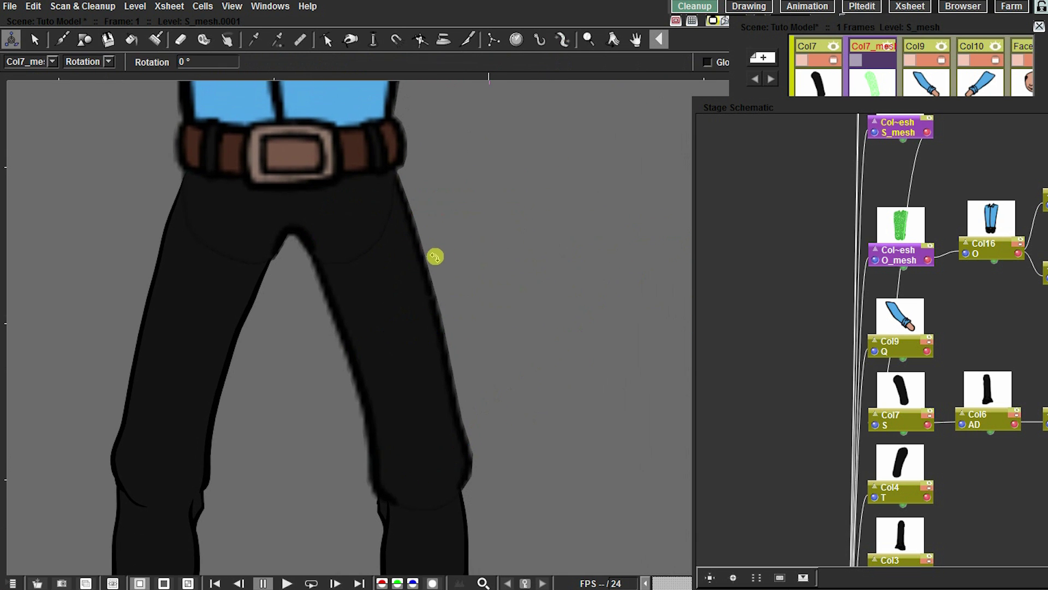
scroll(435, 257, "down", 5)
left_click(90, 62)
left_click(86, 104)
left_click(90, 62)
left_click(87, 115)
left_click_drag(399, 240, 351, 308)
scroll(351, 338, "up", 5)
key("space")
left_click_drag(417, 276, 444, 271)
left_click(105, 62)
left_click(99, 84)
- Raise the leg sideways by rotating the thigh mesh Col7_mesh and refine its shape with the skeleton vertices
left_click_drag(530, 361, 587, 199)
left_click_drag(572, 261, 515, 292)
scroll(515, 242, "up", 2)
key("space")
key("x")
left_click_drag(459, 347, 464, 340)
left_click_drag(399, 220, 406, 215)
mouse_move(361, 299)
left_mouse_down()
mouse_move(355, 292)
mouse_move(356, 313)
left_mouse_up()
left_click_drag(243, 261, 236, 267)
left_click_drag(290, 173, 294, 157)
mouse_move(405, 215)
left_mouse_down()
mouse_move(475, 260)
mouse_move(404, 207)
mouse_move(394, 212)
left_mouse_up()
- Arrange the Stage Schematic beside the canvas to examine the whole posed character together with its linked nodes
key("shift+space")
left_click_drag(401, 180, 431, 202)
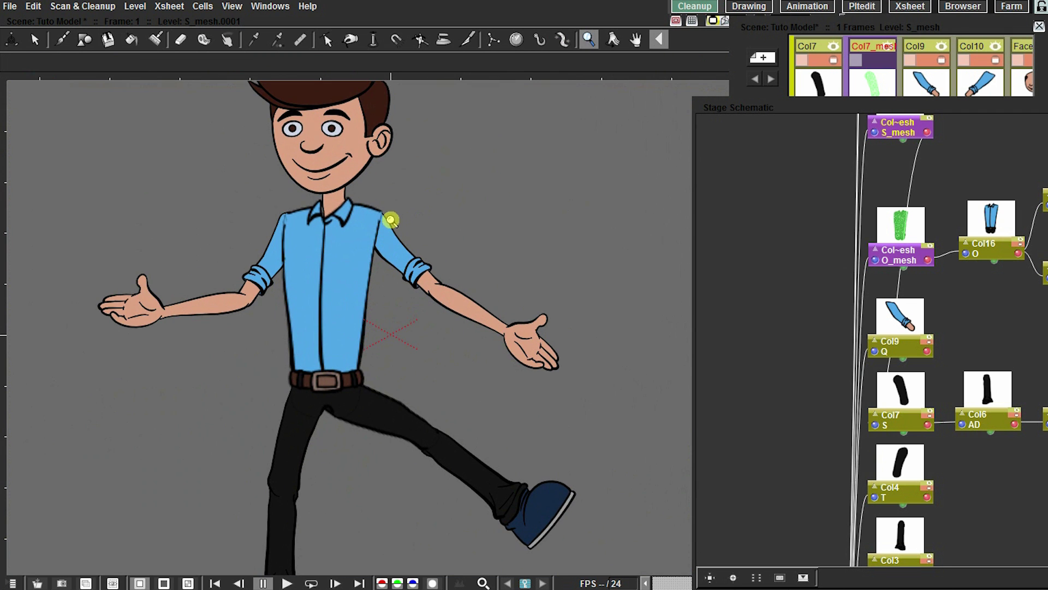
scroll(391, 222, "down", 1)
left_click_drag(812, 108, 661, 86)
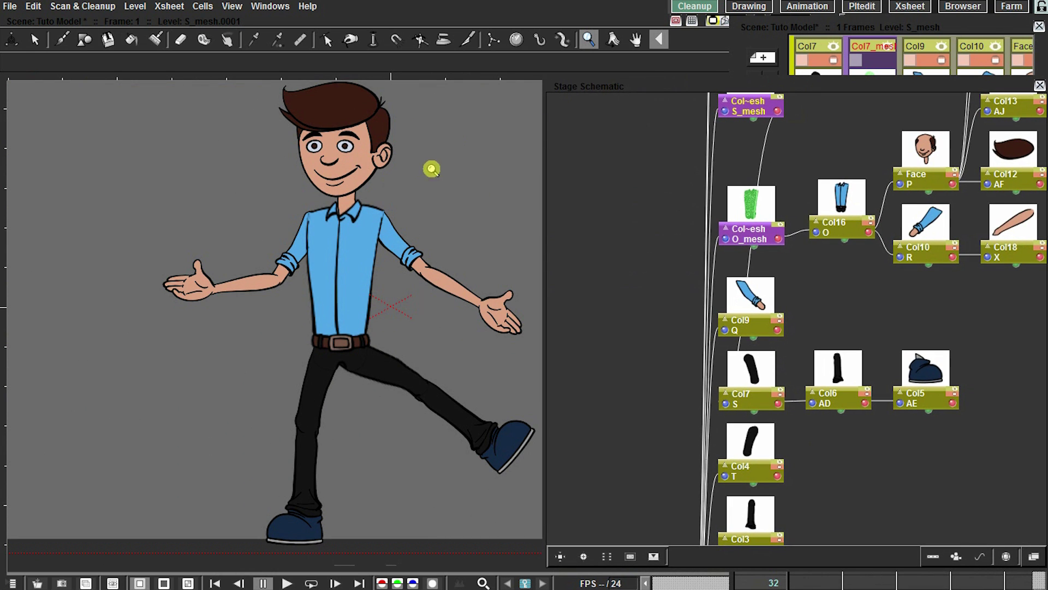
left_click_drag(424, 181, 393, 190)
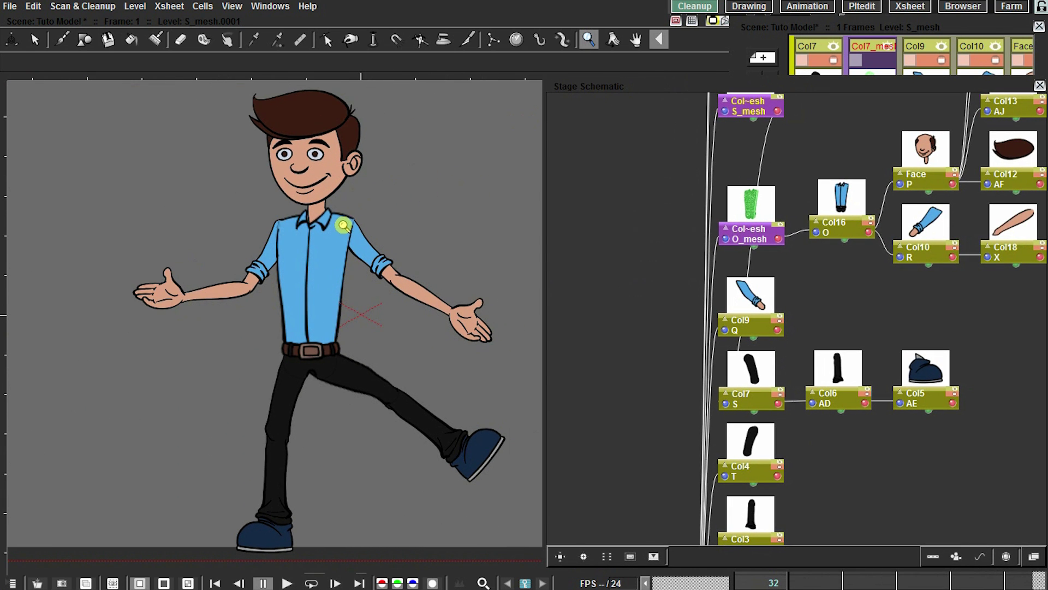
- Bring up the Stage Schematic beside the canvas for the Tuto Rig scene and examine Peg1 and the meshes linked to it
mouse_move(346, 219)
left_mouse_down()
mouse_move(391, 180)
mouse_move(368, 218)
mouse_move(354, 220)
left_mouse_up()
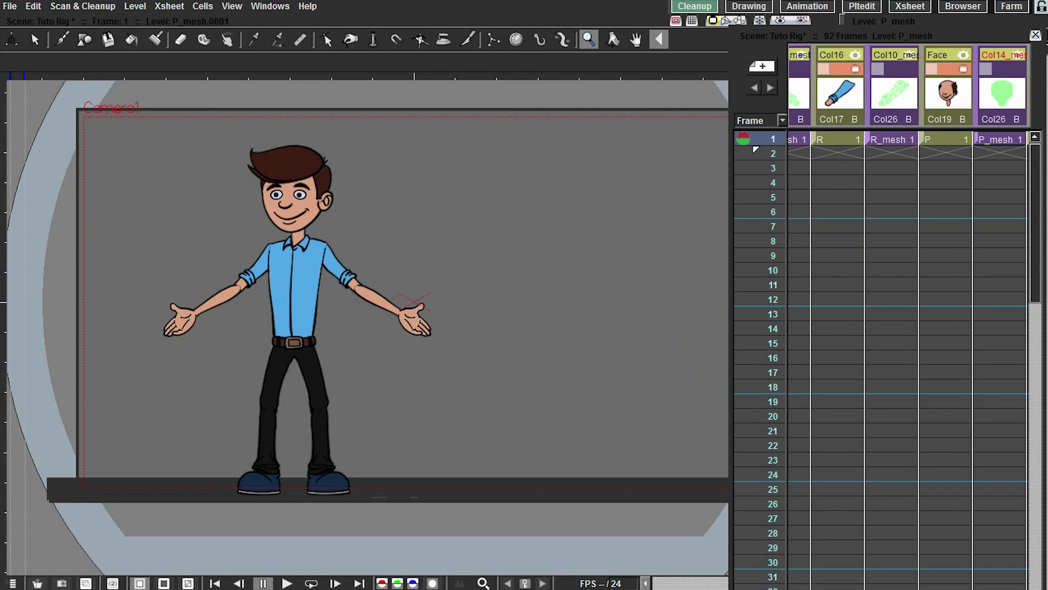
left_click_drag(1047, 41, 570, 34)
left_click_drag(556, 129, 547, 109)
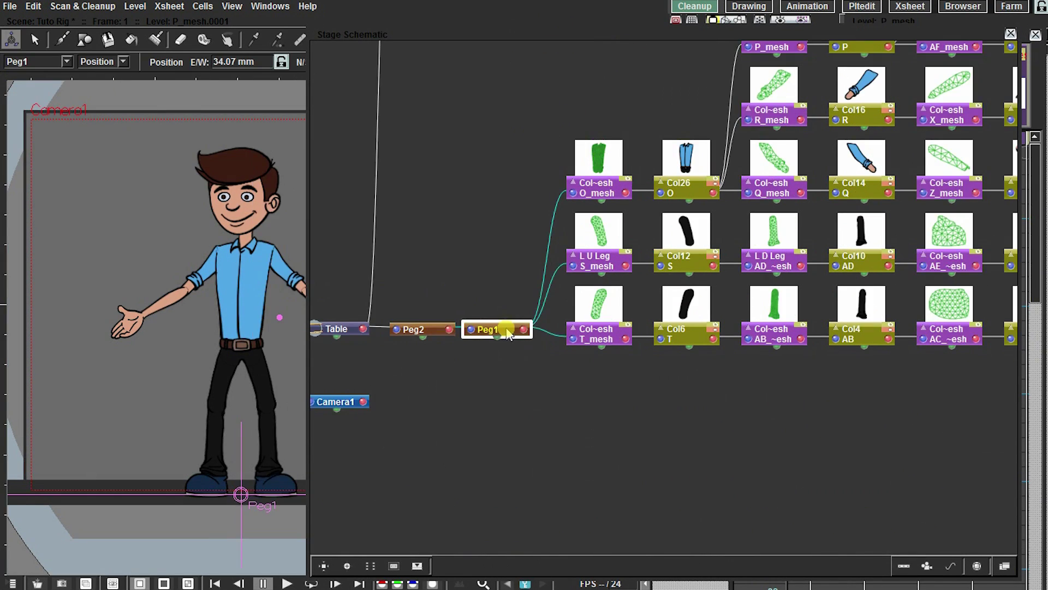
left_click(501, 326)
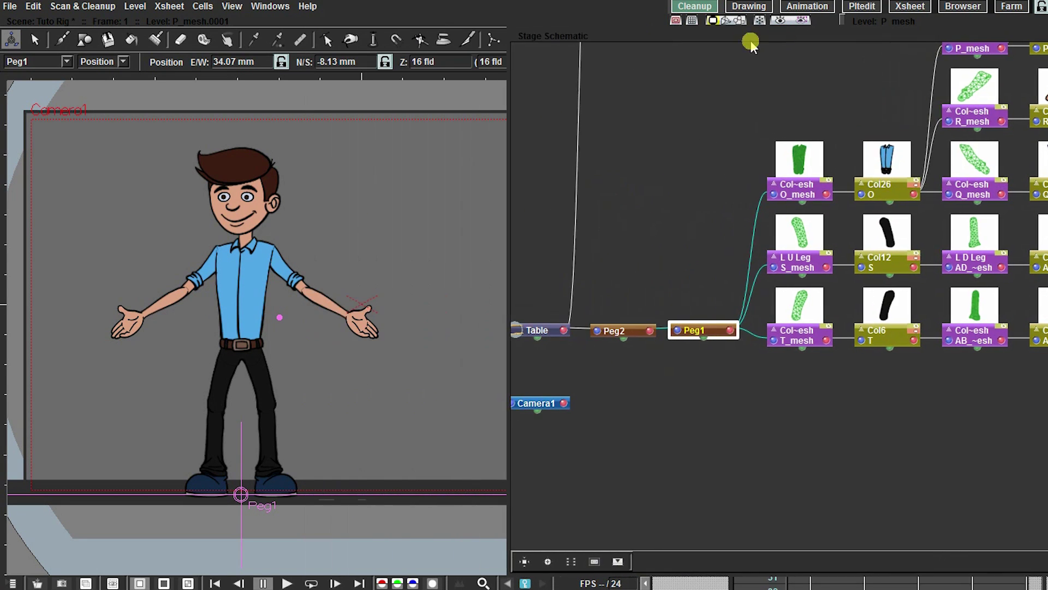
left_click_drag(302, 339, 337, 299)
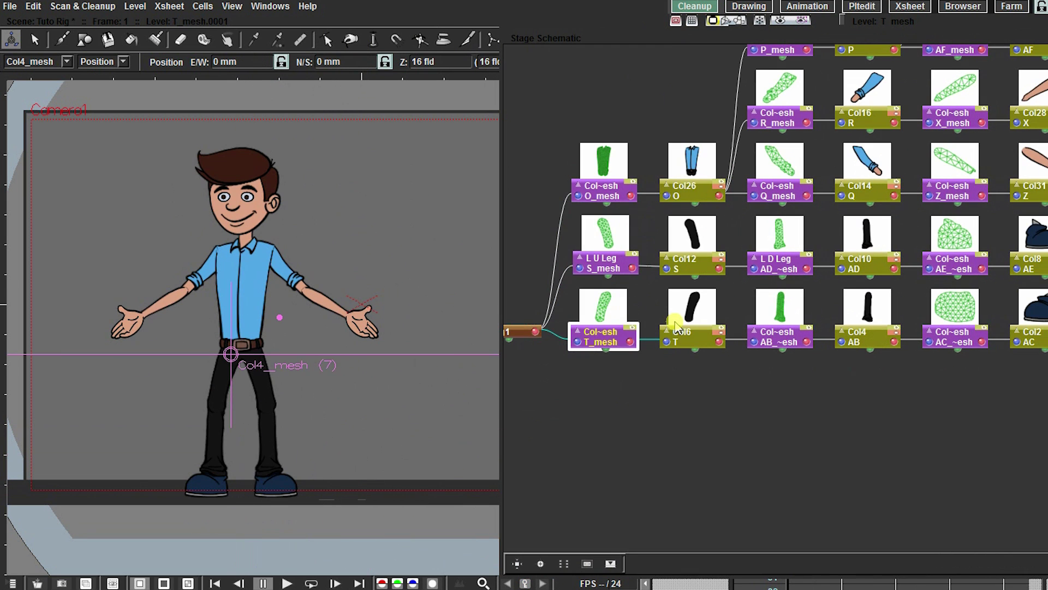
left_click_drag(760, 381, 664, 459)
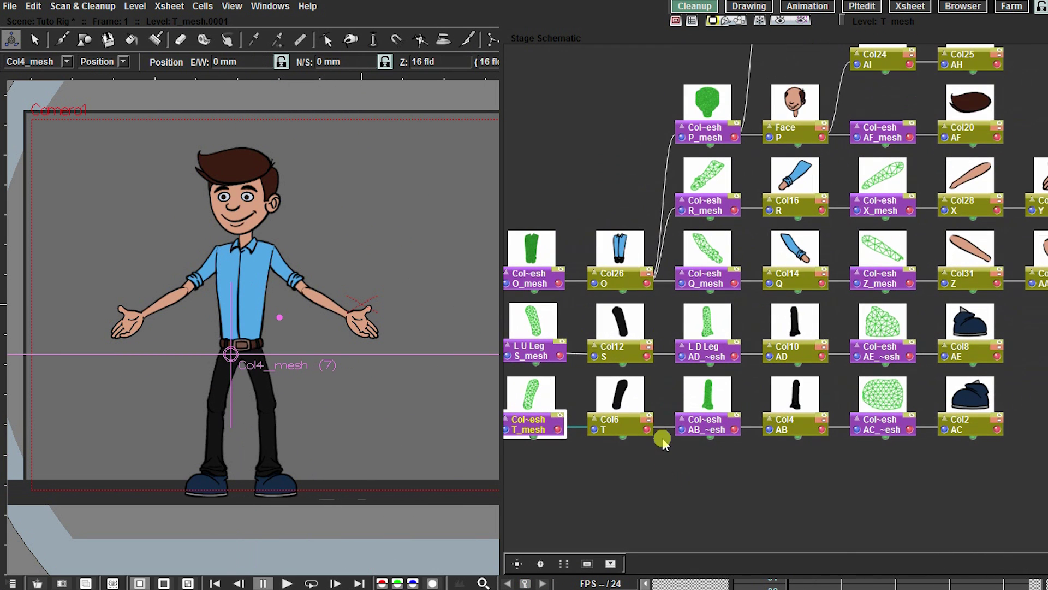
- Highlight successive groups of drawing and mesh nodes to examine how the body parts are linked from torso and legs outward
left_click_drag(585, 174, 636, 497)
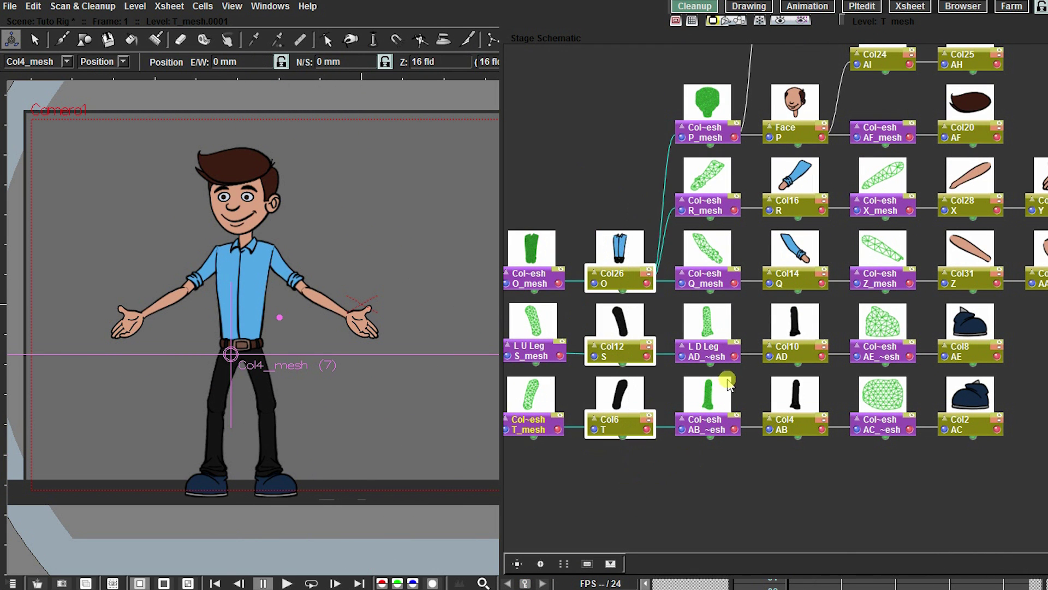
left_click_drag(714, 363, 636, 361)
left_click_drag(652, 453, 638, 238)
left_click_drag(751, 467, 722, 219)
left_click_drag(823, 459, 806, 232)
left_click_drag(855, 330, 796, 340)
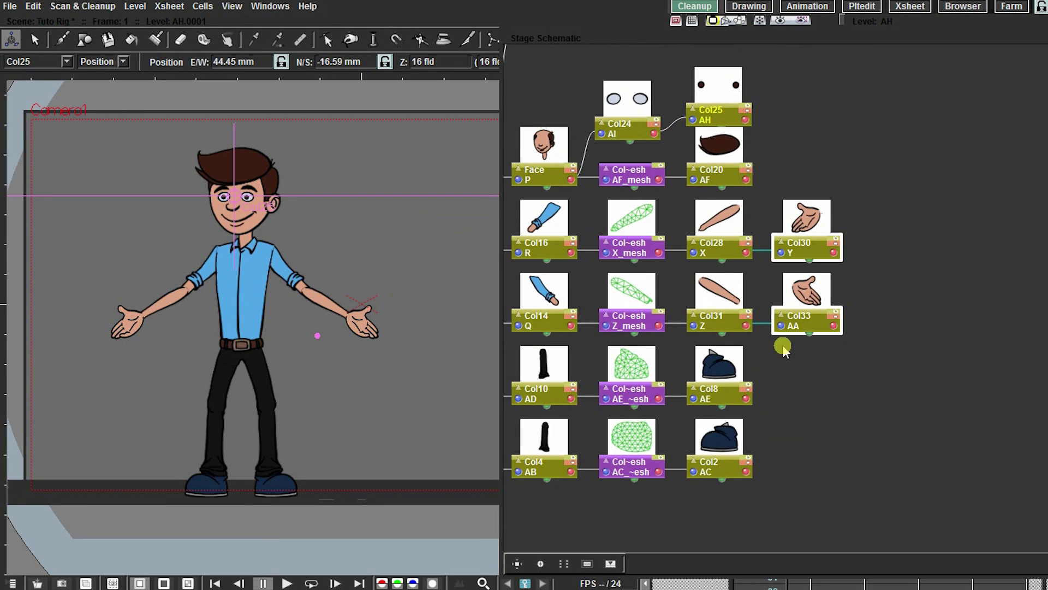
- Select the hand columns Col30 and Col33 and narrow the level strip showing level Y beside the viewer
left_click(825, 249)
left_click(813, 320, "ctrl")
left_click_drag(576, 241, 707, 233)
left_click_drag(895, 242, 792, 237)
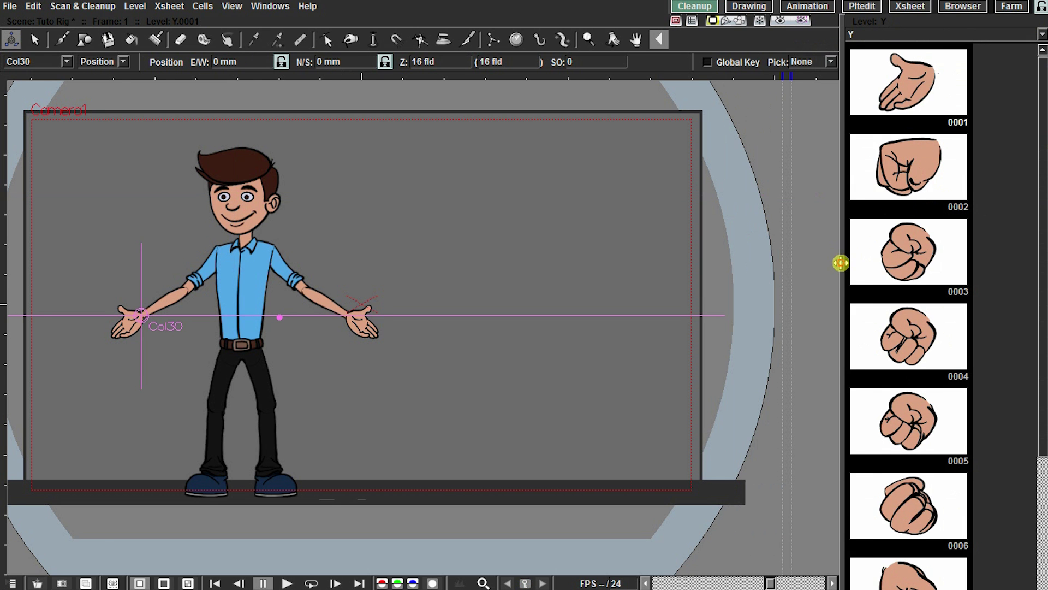
left_click_drag(841, 262, 906, 262)
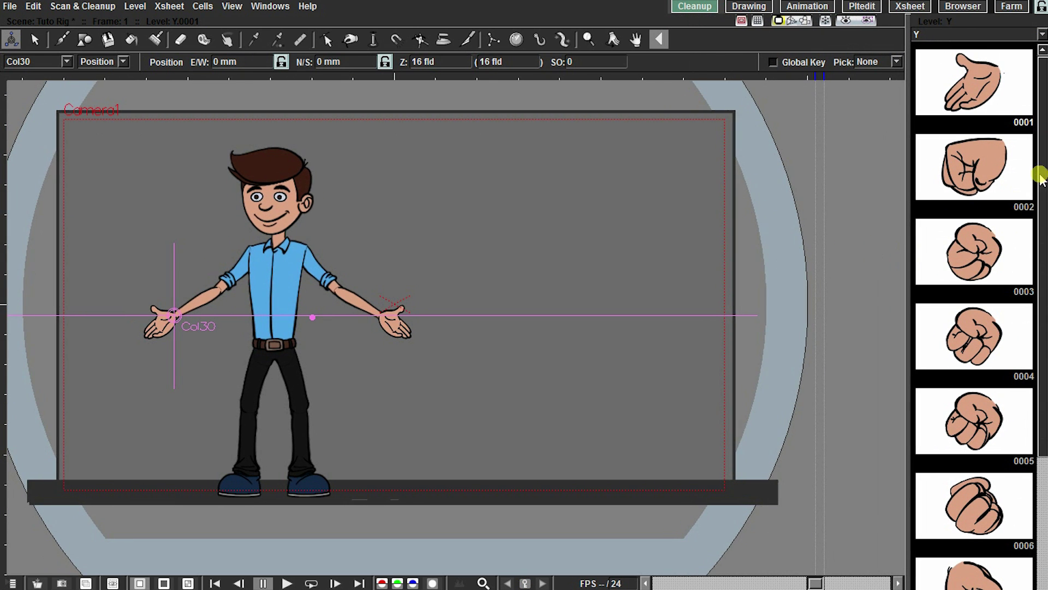
- Look through the alternative hand drawings of level Y and return to the full character in the scene
left_click(987, 181)
left_click(969, 238)
key("shift+space")
left_click_drag(312, 336, 452, 222)
left_click(991, 407)
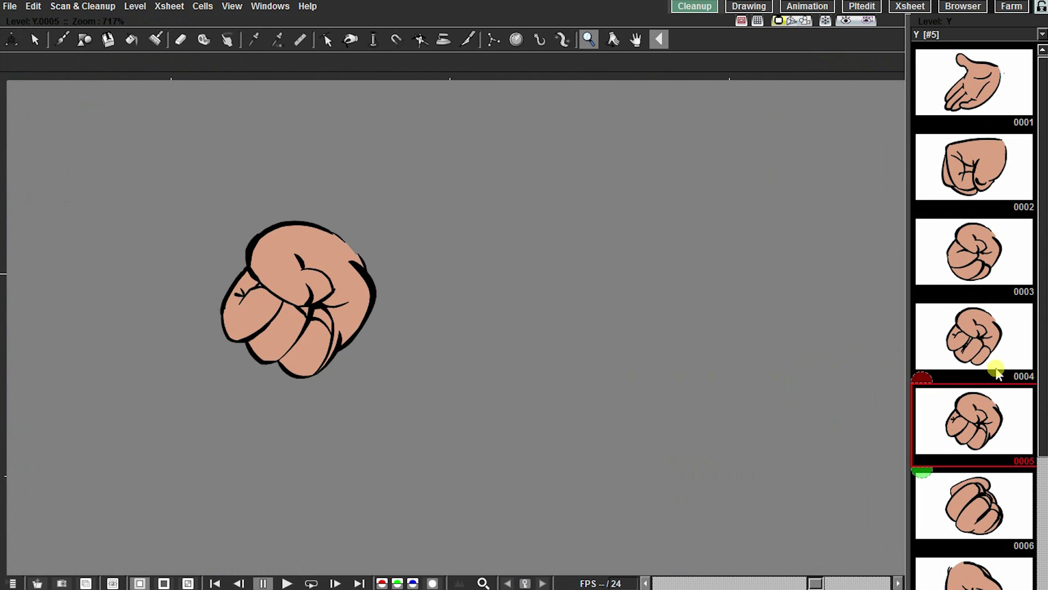
left_click_drag(1041, 282, 1014, 401)
left_click(991, 344)
left_click(985, 418)
left_click(983, 489)
key("Home")
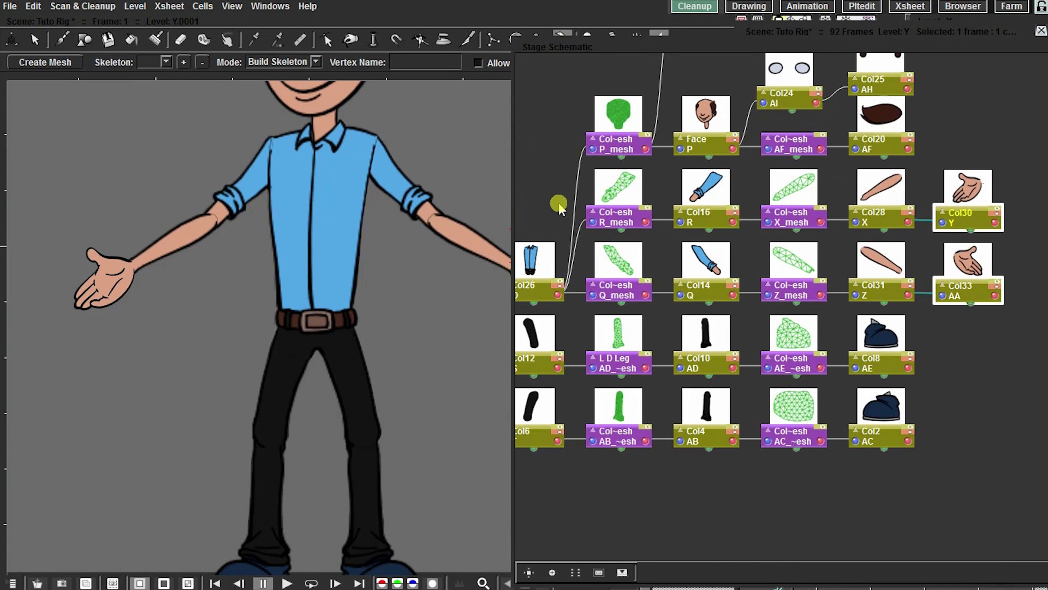
- Select the torso mesh O_mesh and switch its Plastic skeleton to Animate mode
left_click(613, 262)
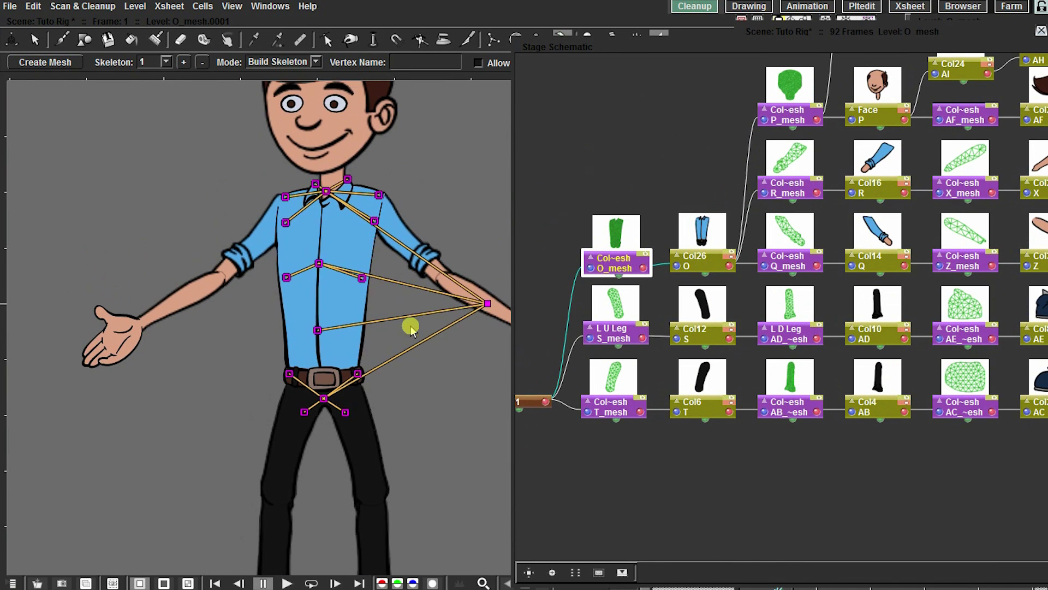
key("shift+space")
left_click_drag(334, 302, 342, 263)
left_click(283, 64)
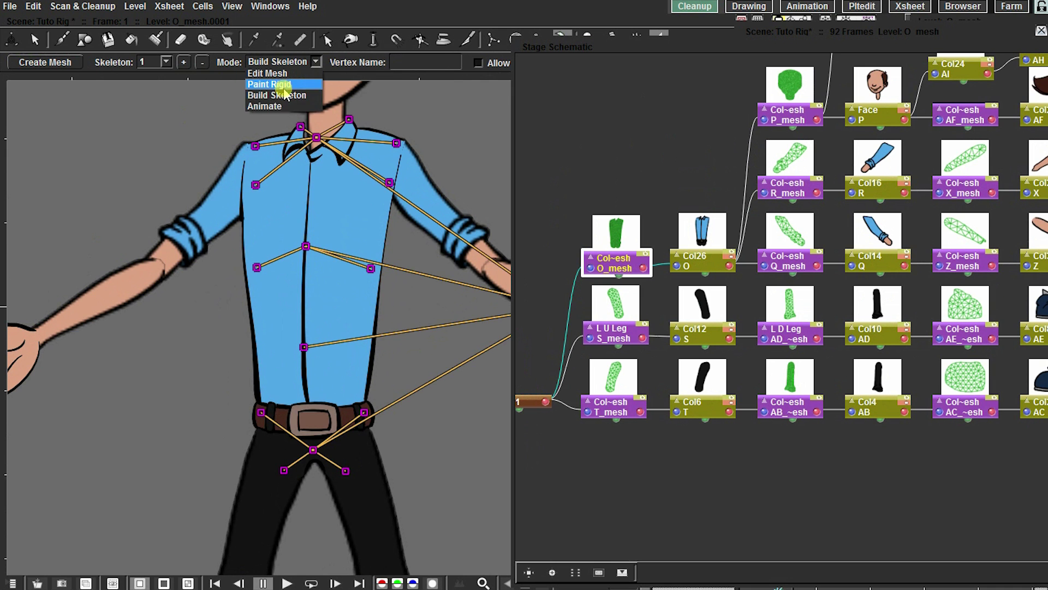
left_click(285, 107)
scroll(411, 164, "up", 1)
- Try deforming the torso mesh with its collar and shoulder vertices, undoing the trial moves
mouse_move(398, 158)
left_mouse_down()
mouse_move(405, 124)
mouse_move(405, 140)
mouse_move(368, 147)
mouse_move(404, 150)
left_mouse_up()
mouse_move(341, 131)
left_mouse_down()
mouse_move(334, 120)
mouse_move(345, 121)
left_mouse_up()
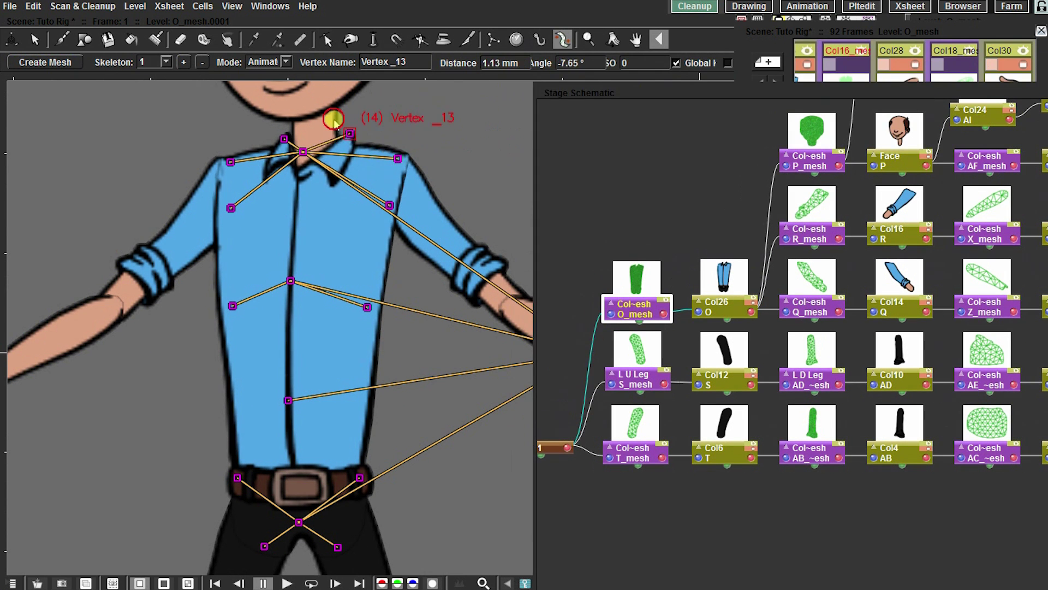
key("ctrl+z")
left_click_drag(389, 205, 355, 203)
key("ctrl+z")
left_click(235, 207)
key("ctrl+z")
left_click_drag(236, 208, 298, 168)
key("ctrl+z")
key("ctrl+z")
key("ctrl+z")
- Try bending the torso with its chest vertex and the vertices further down, undoing the trial moves
left_click_drag(290, 281, 308, 284)
key("ctrl+z")
left_click_drag(388, 300, 392, 267)
key("ctrl+z")
left_click_drag(259, 240, 262, 284)
key("ctrl+z")
left_click_drag(316, 334, 321, 336)
key("ctrl+z")
left_click_drag(387, 412, 382, 313)
key("ctrl+z")
left_click_drag(272, 317, 275, 280)
left_click_drag(375, 386, 382, 391)
- Try reshaping the thigh mesh S_mesh with the vertices on both of its edges above the knee, undoing the trials
left_click_drag(299, 385, 264, 341)
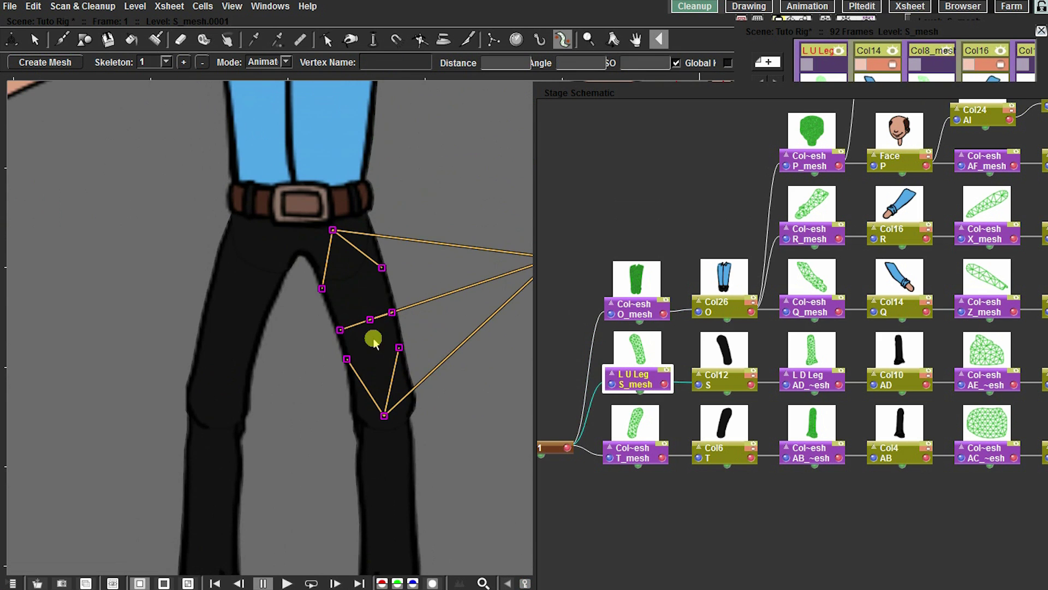
left_click_drag(399, 347, 425, 357)
key("ctrl+z")
left_click_drag(347, 359, 324, 303)
key("ctrl+z")
key("ctrl+z")
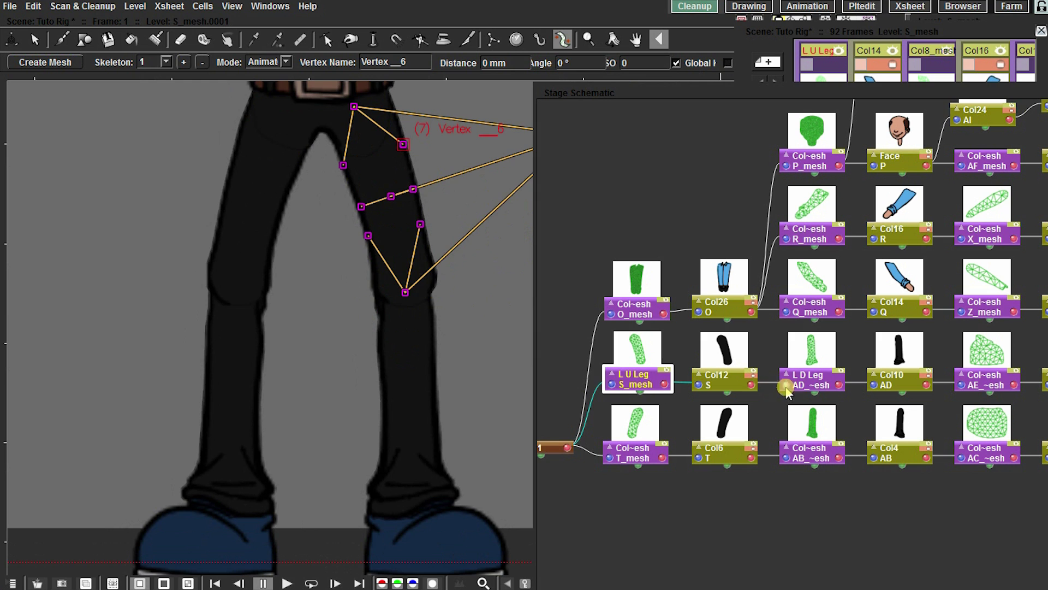
- Select the lower leg mesh AD_mesh and try deforming it with its skeleton vertices
left_click(812, 376)
left_click(395, 321)
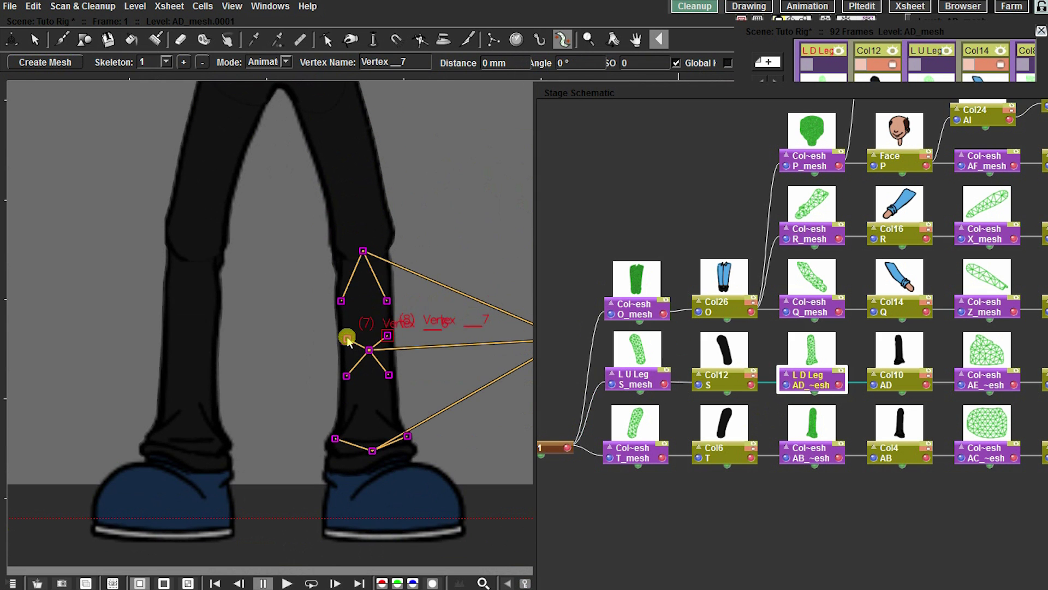
left_click_drag(359, 306, 332, 272)
left_click(339, 273)
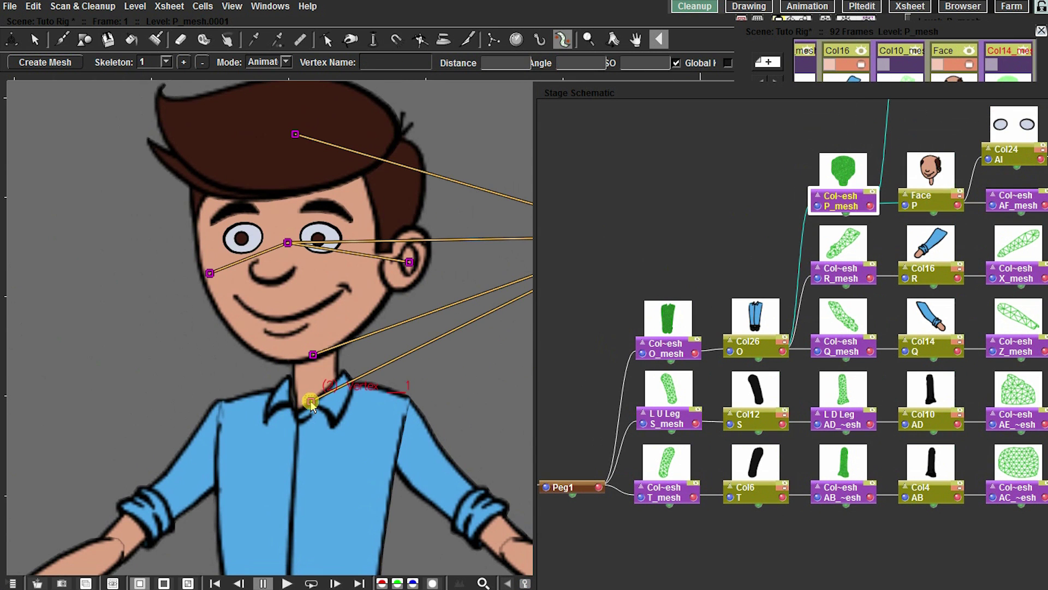
- Try deforming the head mesh P_mesh with its neck, chin and mid-face vertices
left_click_drag(311, 402, 323, 394)
left_click_drag(286, 356, 313, 355)
left_click_drag(288, 244, 318, 204)
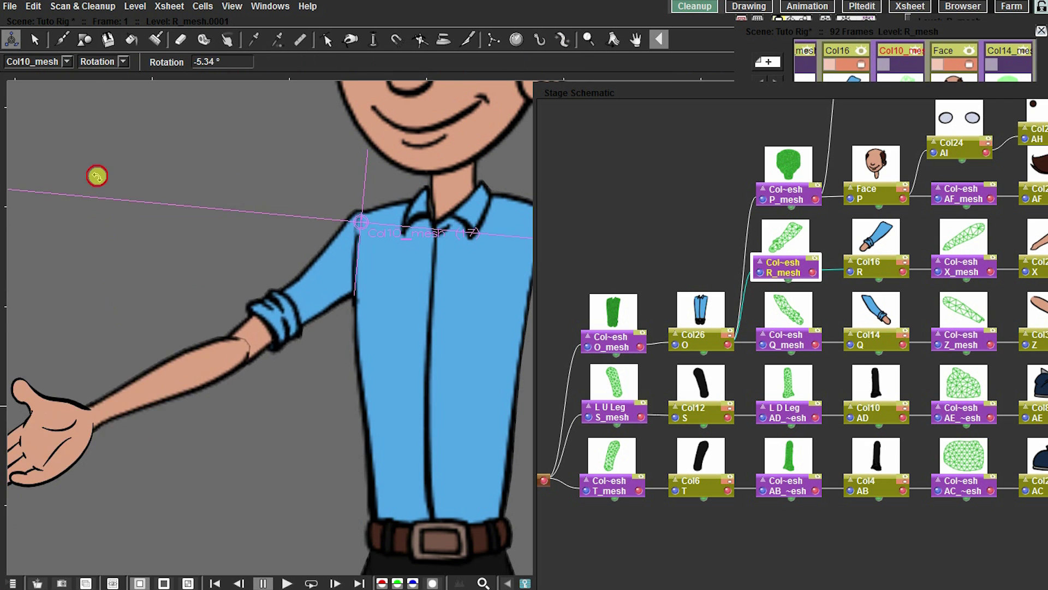
- Try rotating the upper arm mesh Col10_mesh down and up beside the head, correcting the sleeve and armpit with its skeleton vertices
left_click_drag(96, 176, 206, 448)
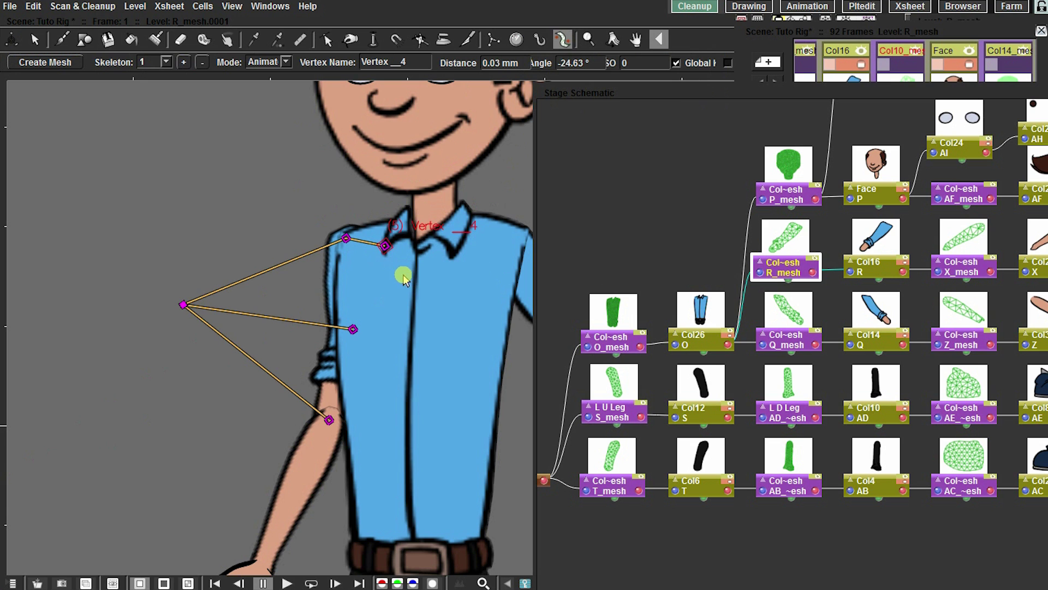
left_click_drag(403, 274, 388, 282)
key("a")
left_click_drag(212, 343, 352, 67)
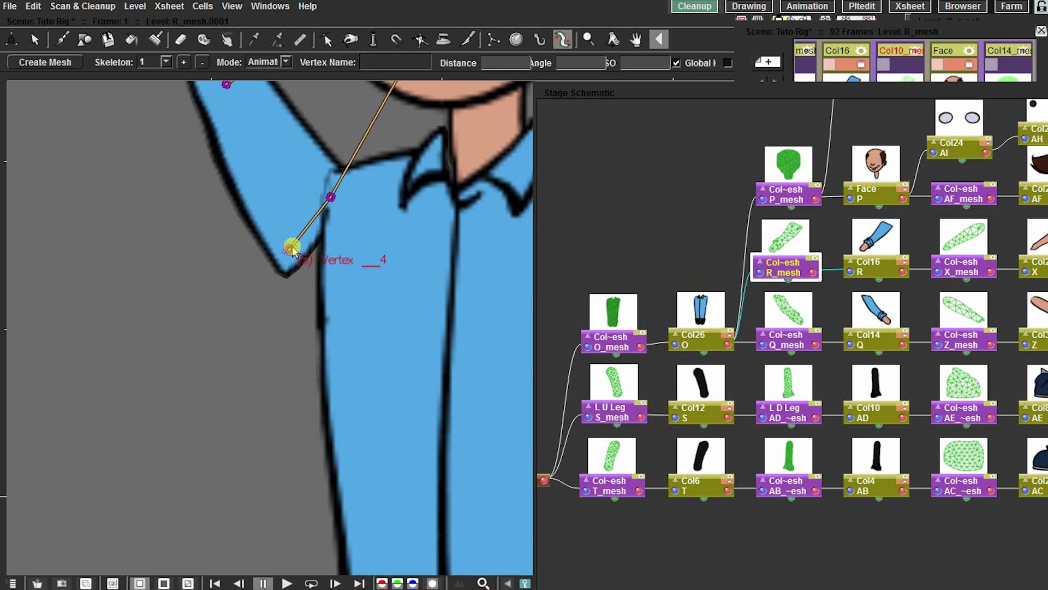
left_click_drag(292, 249, 321, 297)
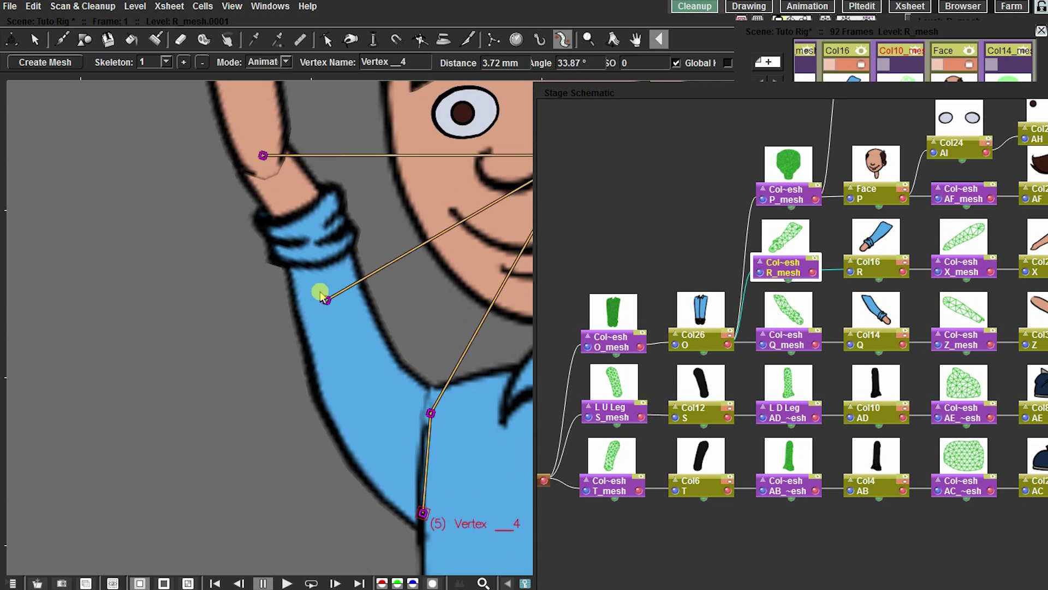
left_click(318, 307)
left_click_drag(313, 314, 302, 314)
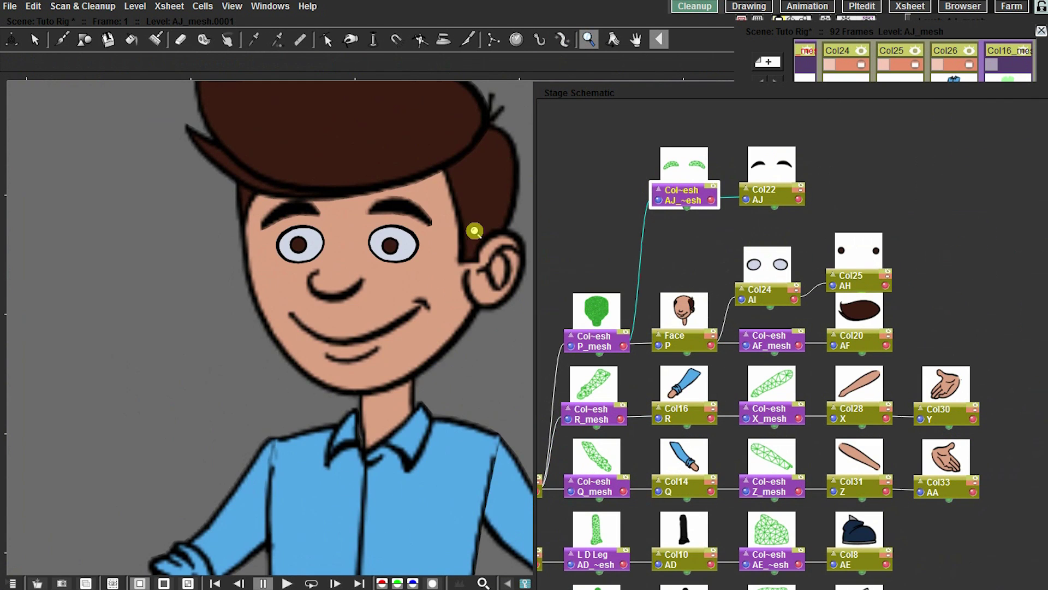
- Examine the face with its eyebrow mesh AJ_mesh, the hands and the whole rigged character in rest pose
scroll(368, 246, "up", 5)
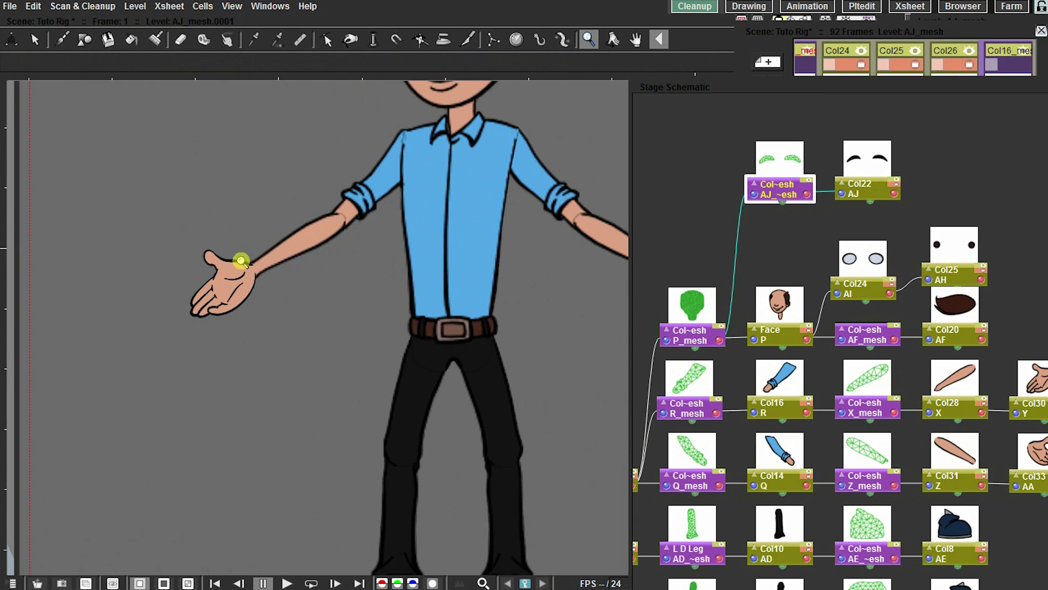
left_click_drag(279, 264, 330, 201)
left_click_drag(281, 205, 359, 164)
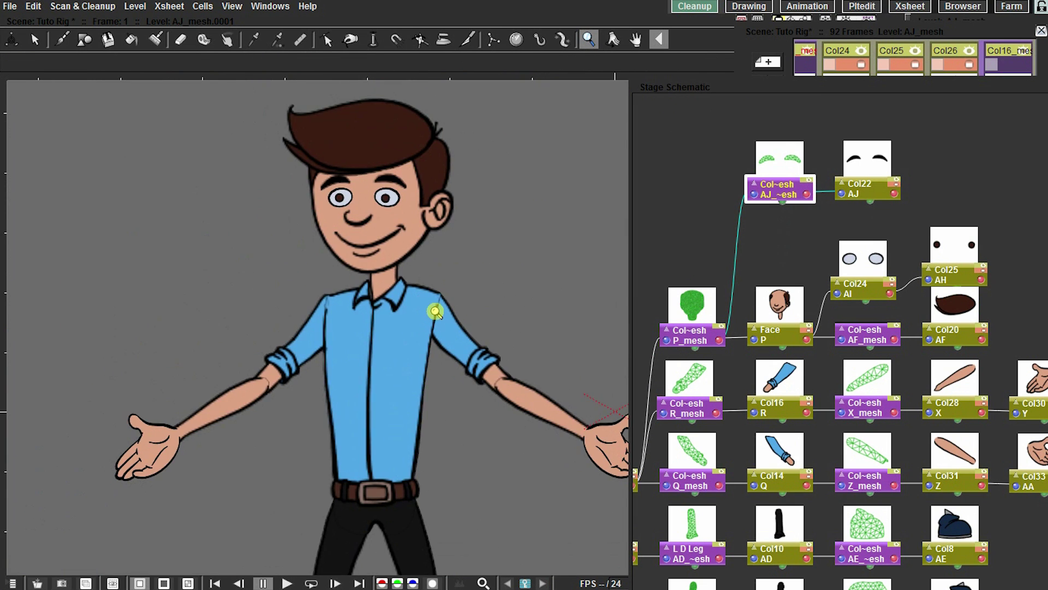
scroll(435, 311, "down", 4)
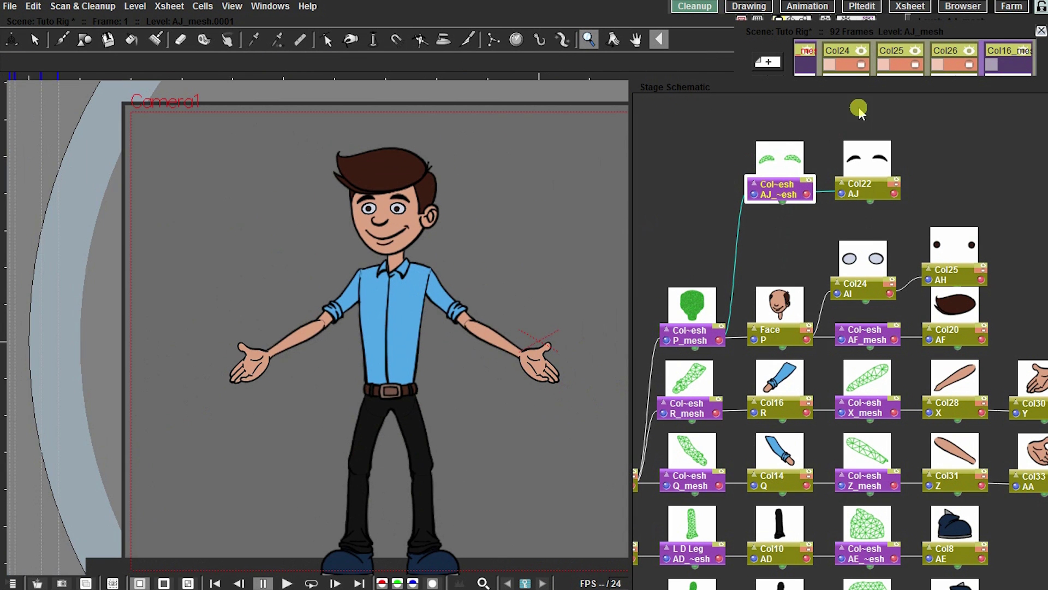
left_click_drag(806, 89, 787, 73)
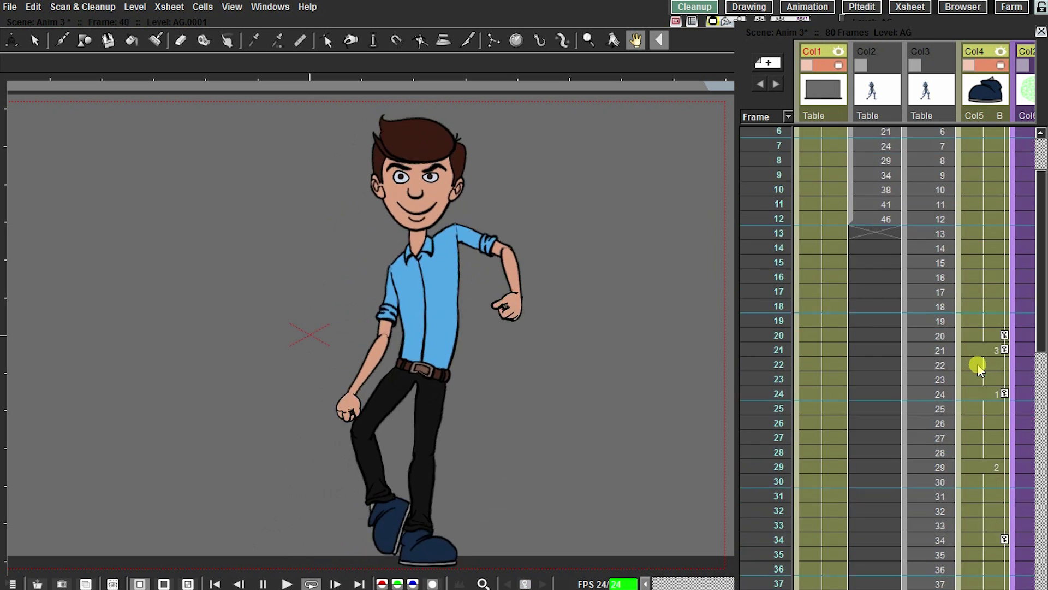
- Turn off looping in the Anim 3 scene and compare the bent forearm at frame 14 with preview on and off
key("l")
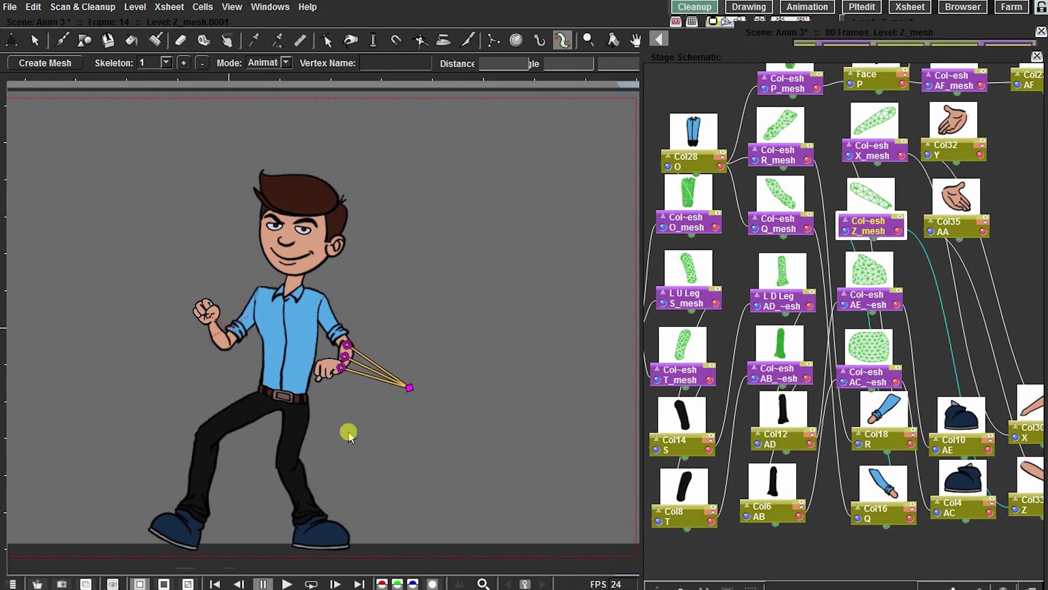
scroll(334, 371, "up", 5)
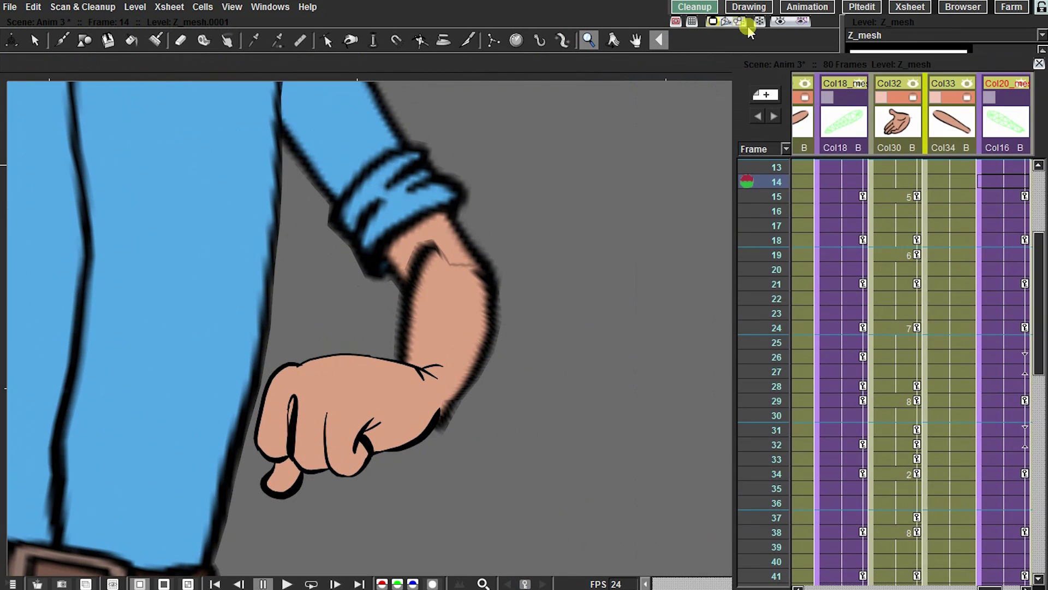
left_click(779, 22)
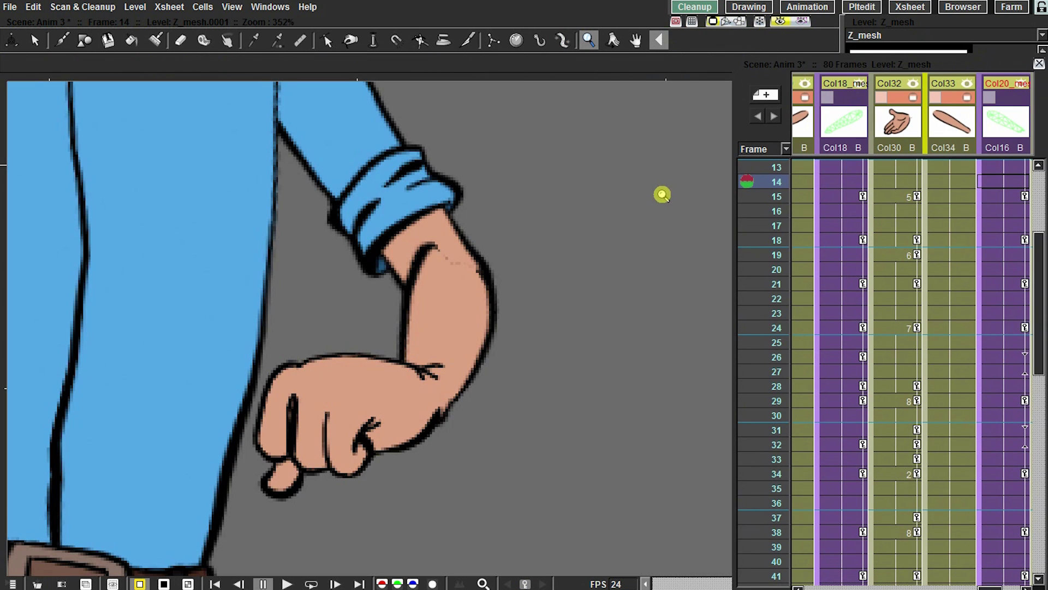
left_click_drag(527, 290, 575, 283)
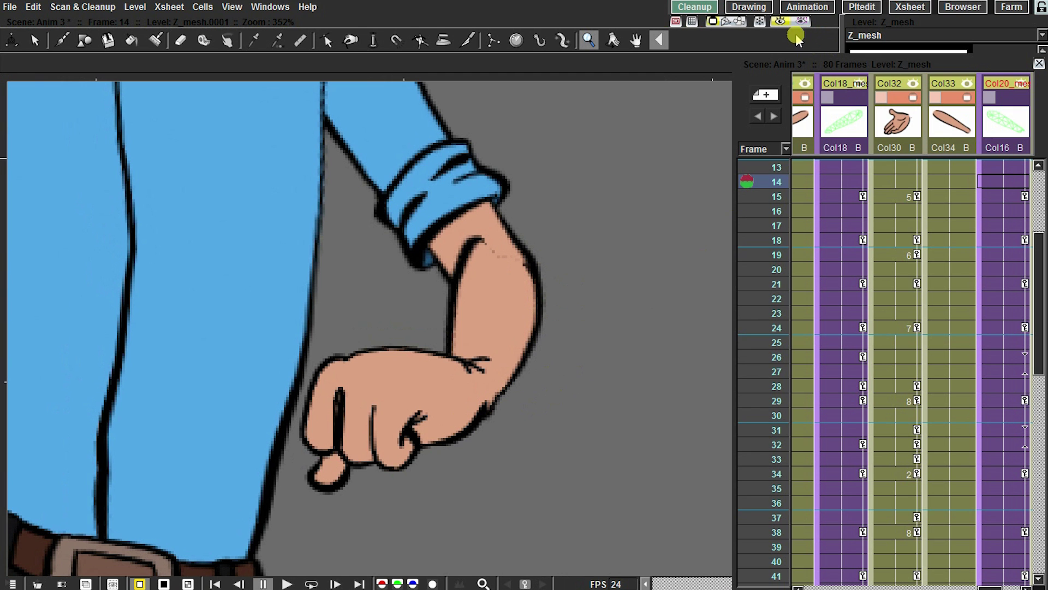
left_click(781, 23)
left_click_drag(549, 270, 544, 347)
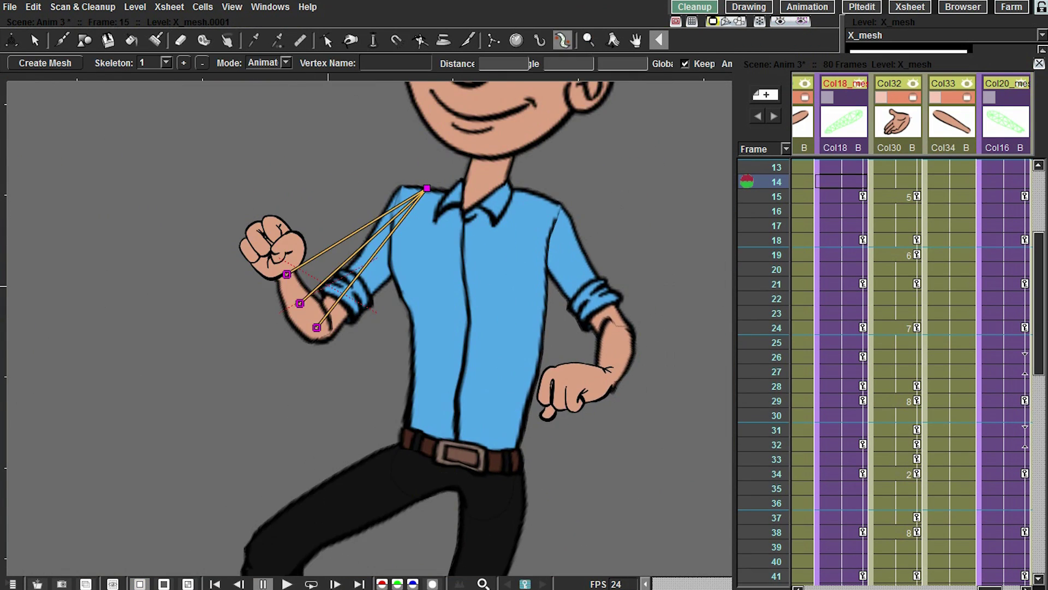
- Step through the animation to frame 21 and preview the forearm and fist joined to the sleeve there
key("Down")
key("Down")
key("Down")
key("Down")
key("Down")
key("Down")
key("Down")
key("Down")
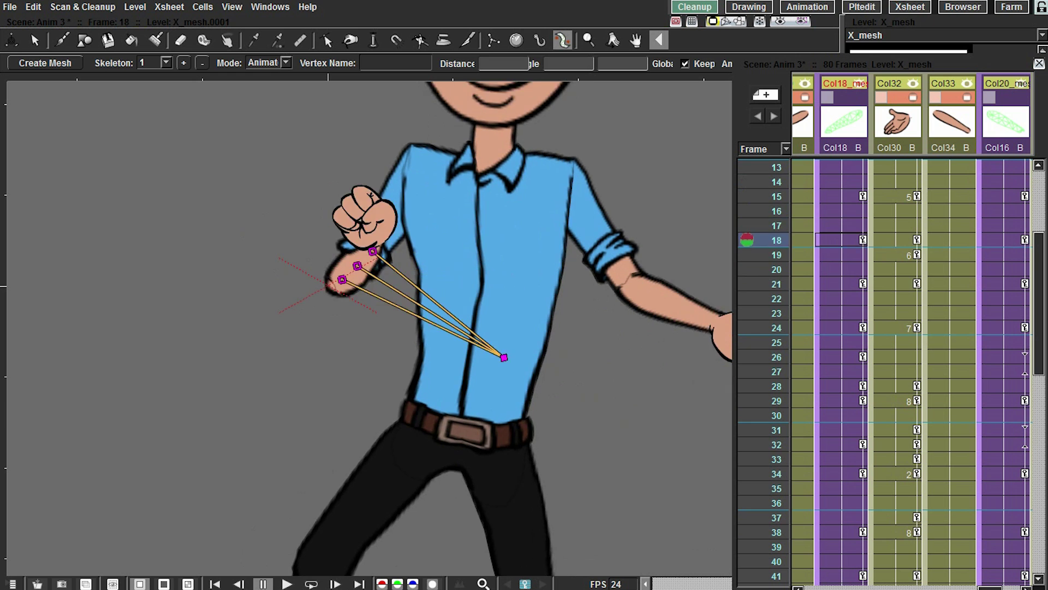
key("Up")
key("Up")
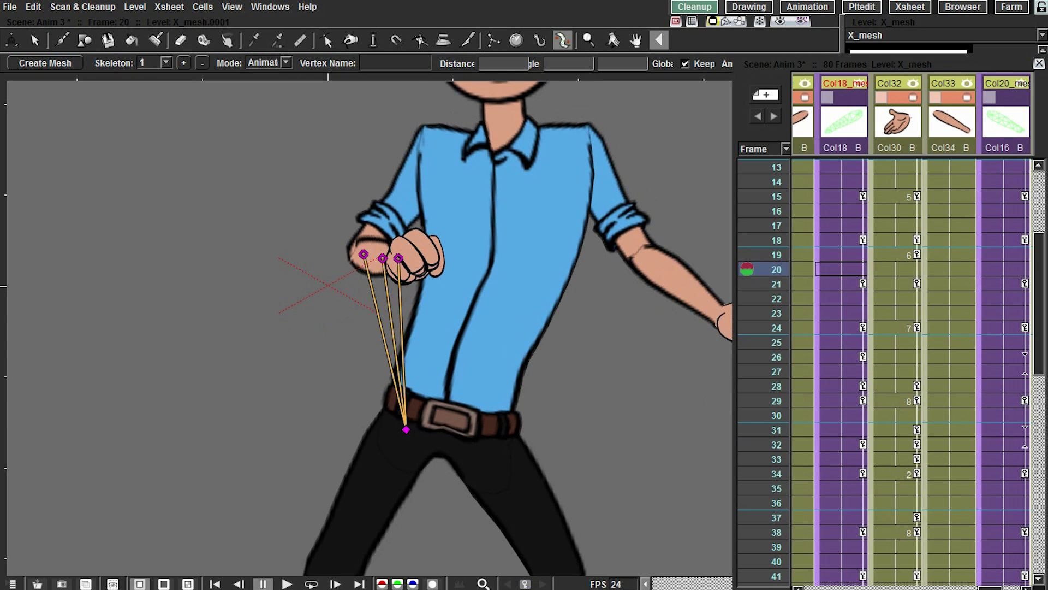
left_click(779, 22)
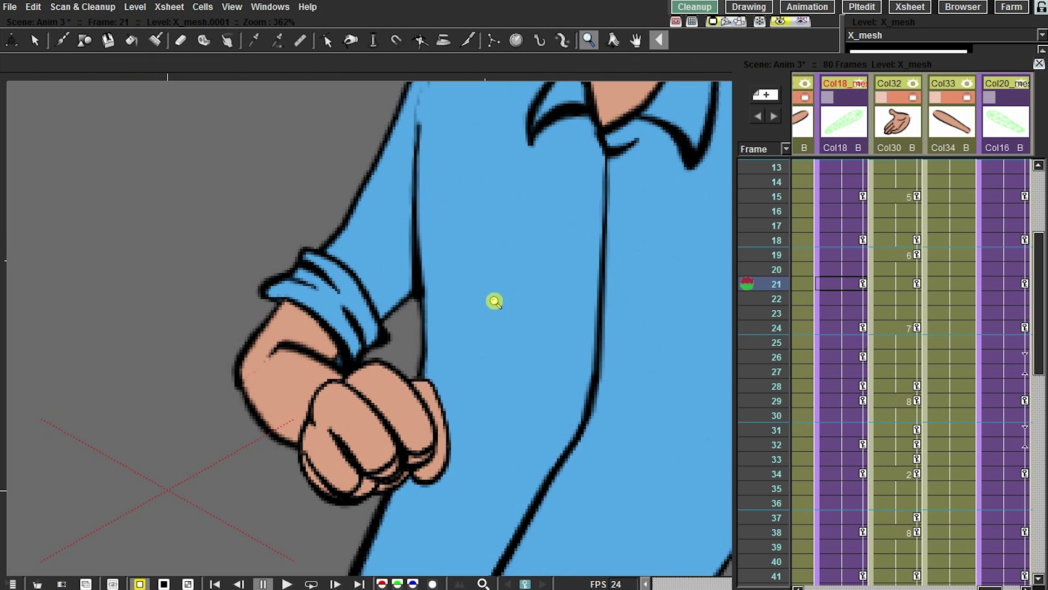
- Examine the fist and bent arm at frame 21 and the AA hand drawings used at frame 50
left_click_drag(286, 394, 345, 353)
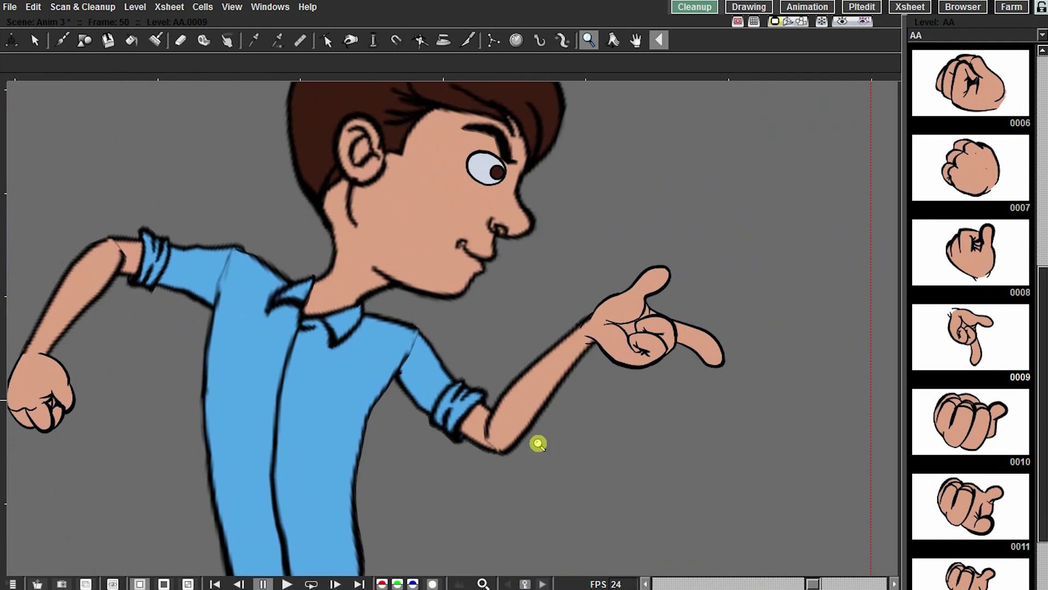
left_click_drag(1047, 38, 864, 56)
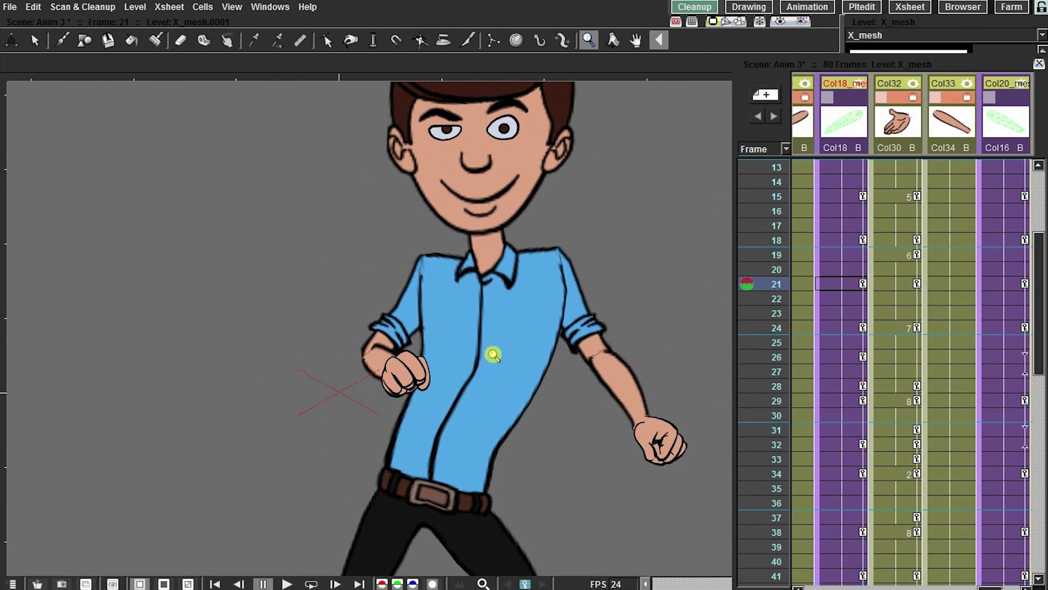
mouse_move(493, 354)
left_mouse_down()
mouse_move(479, 331)
mouse_move(478, 345)
left_mouse_up()
left_click_drag(551, 286, 544, 311)
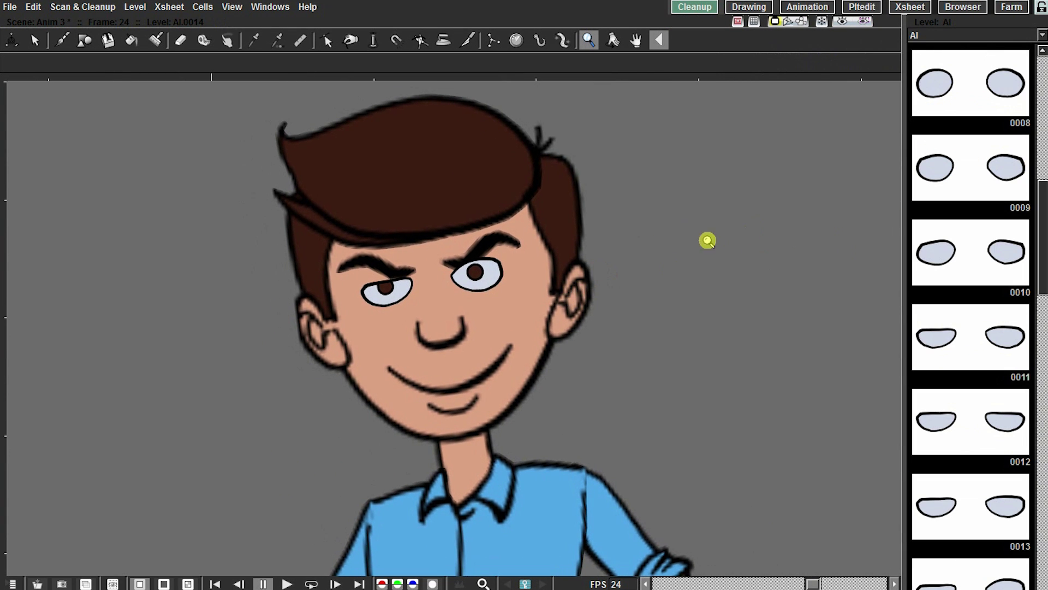
- Browse the eye drawings of level AI from 0001 onward while viewing the face at frame 24
left_click_drag(691, 252, 551, 267)
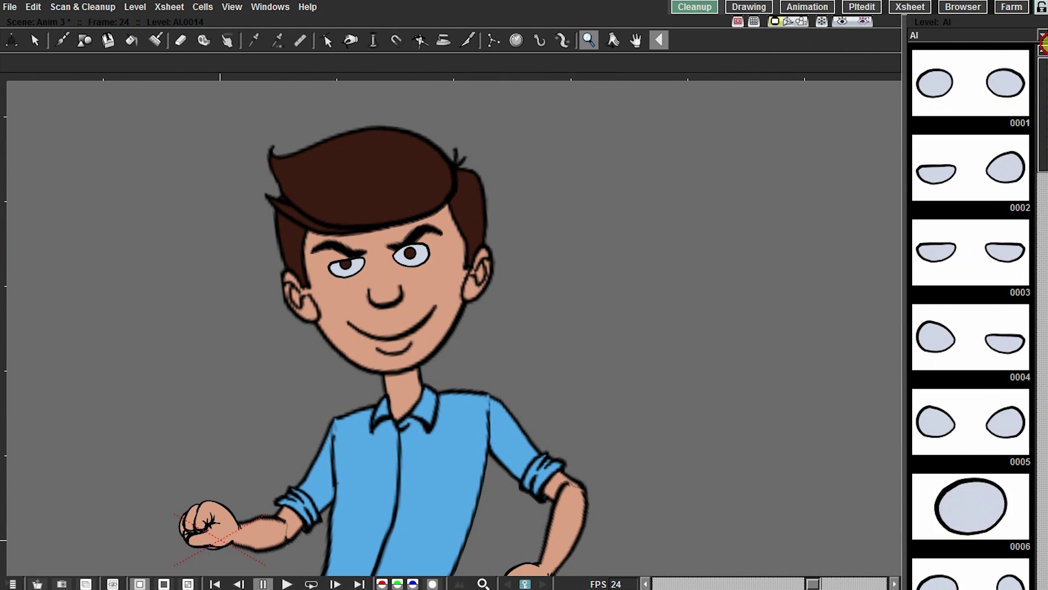
left_click_drag(1042, 213, 1043, 287)
mouse_move(1043, 371)
left_mouse_down()
mouse_move(1035, 526)
mouse_move(1039, 93)
mouse_move(1029, 271)
mouse_move(1039, 370)
left_mouse_up()
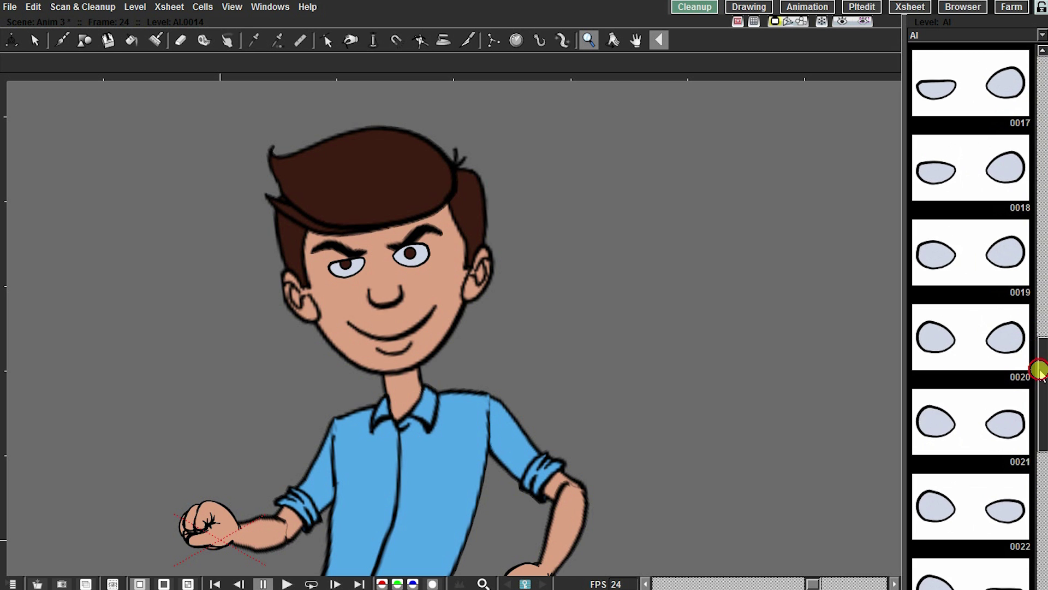
left_click_drag(1035, 460, 909, 27)
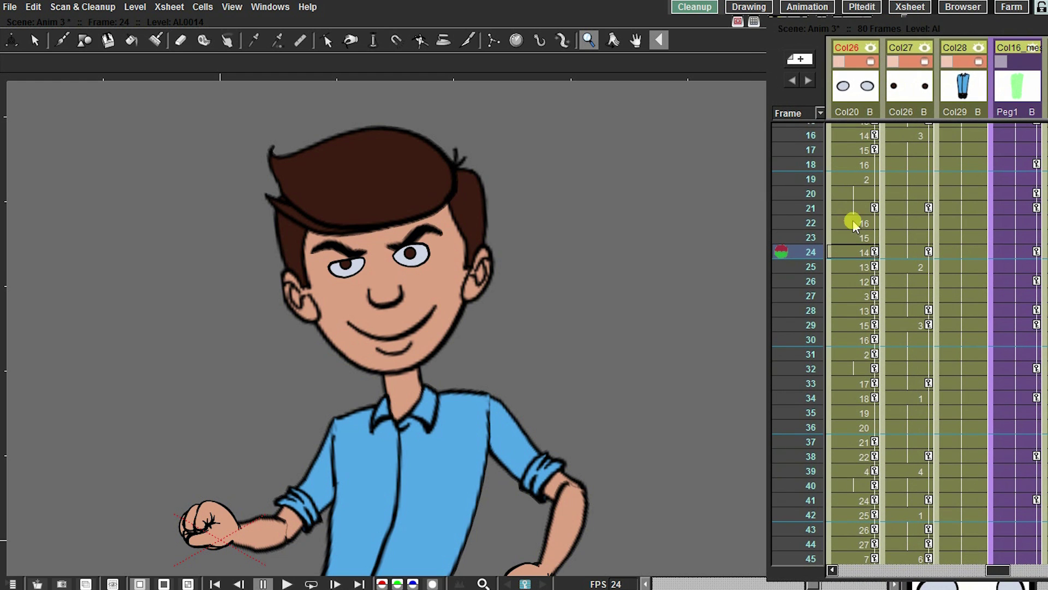
- Step through the eye drawings exposed in column Col26 from frame 25 past frame 33 in the Xsheet
left_click(866, 268)
left_click(864, 281)
left_click(864, 309)
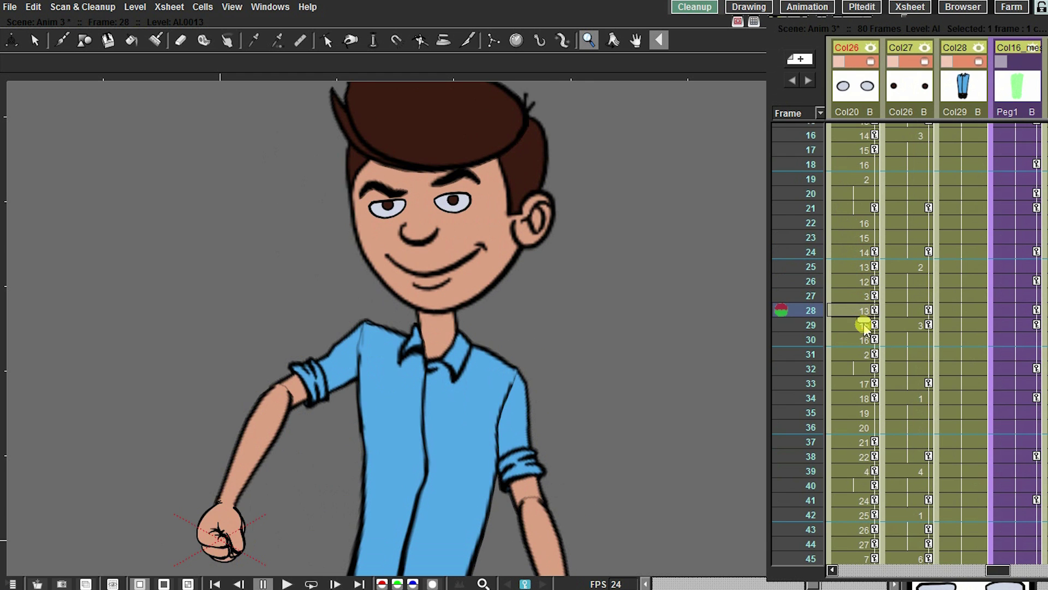
left_click(864, 339)
left_click(864, 354)
left_click(862, 385)
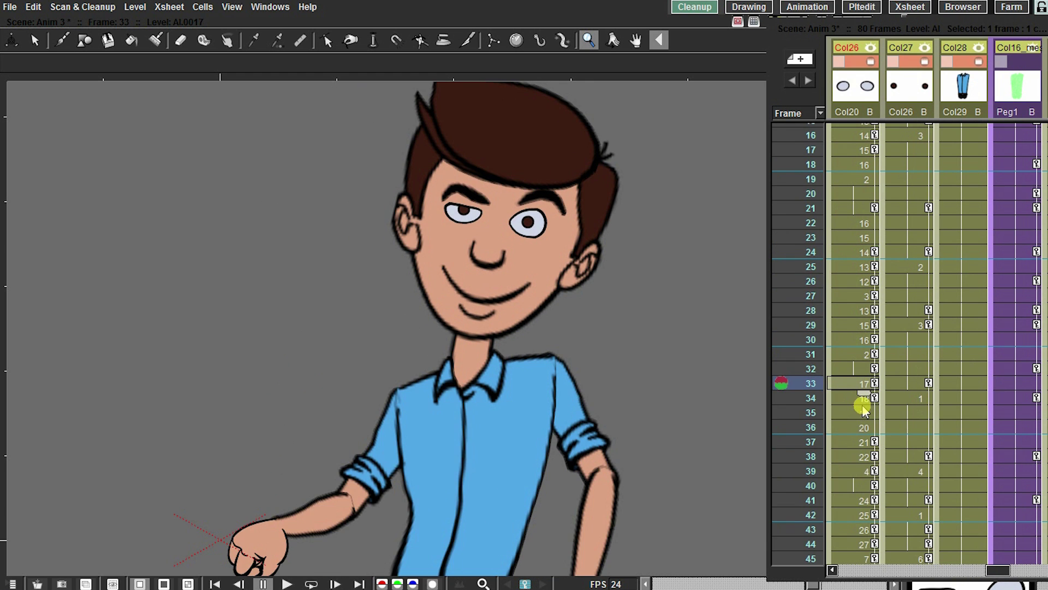
left_click(862, 407)
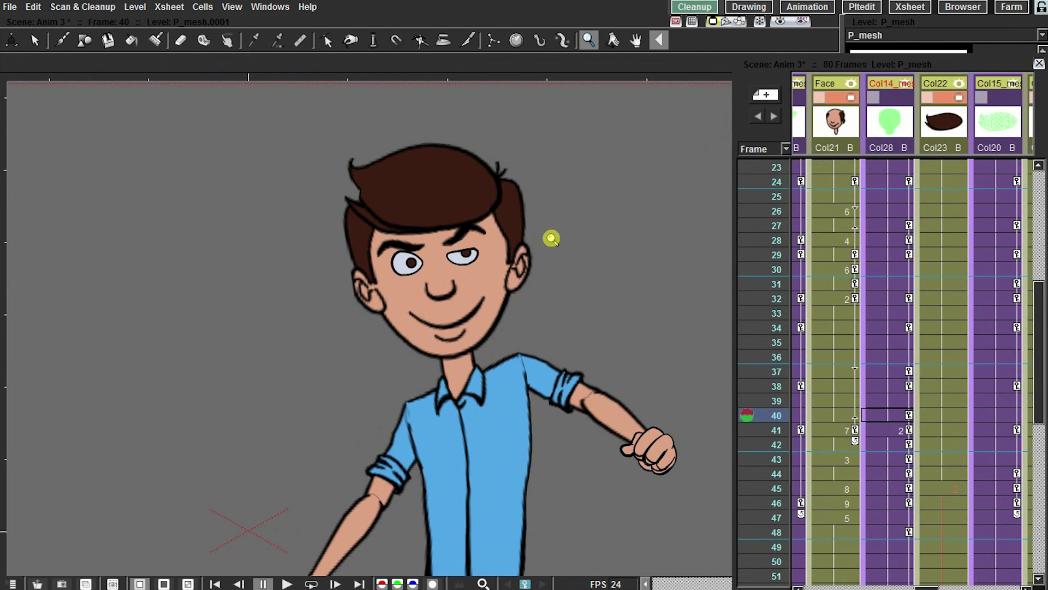
- Go to frame 24 in the Face column and browse the head drawings of level P
mouse_move(551, 239)
left_mouse_down()
mouse_move(544, 264)
mouse_move(534, 236)
left_mouse_up()
left_click(833, 183)
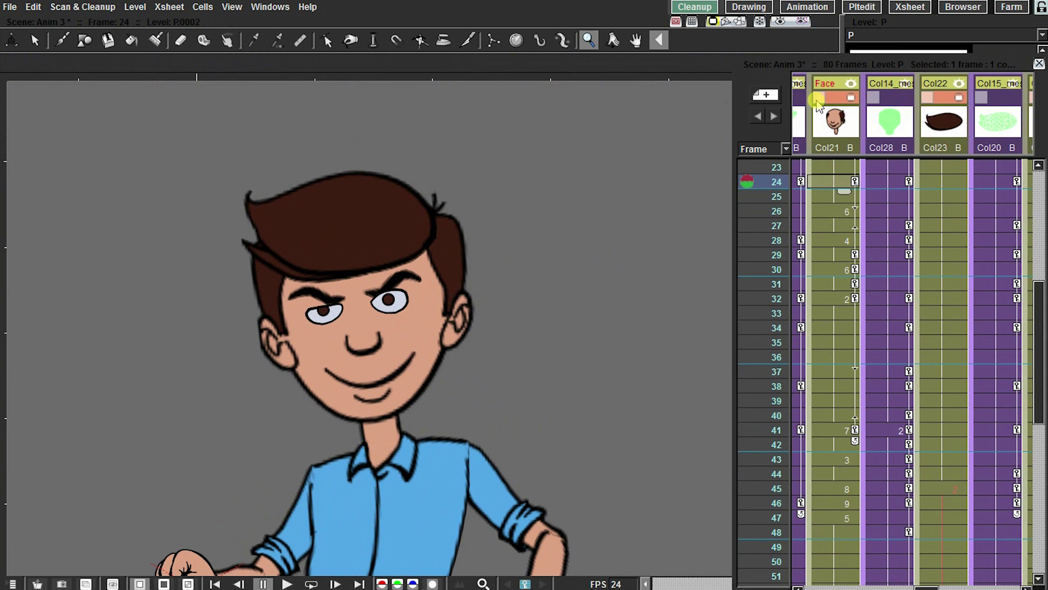
left_click_drag(804, 67, 1047, 69)
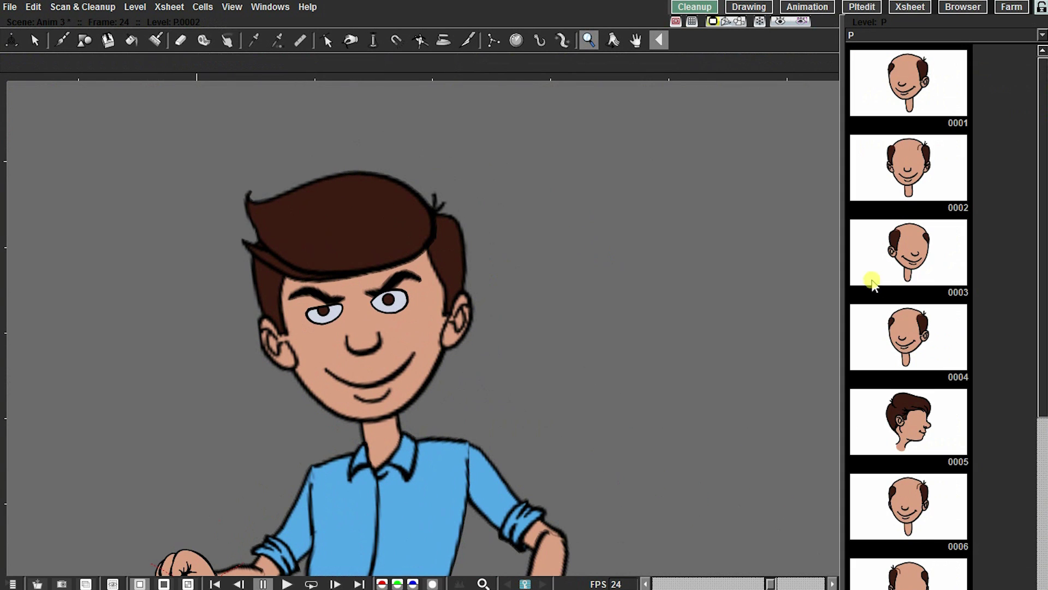
left_click_drag(839, 295, 902, 290)
left_click_drag(725, 276, 658, 233)
left_click_drag(1043, 143, 1037, 180)
left_click_drag(1047, 61, 861, 52)
- Step through the head drawing changes in the Face column from frame 15 to frame 41
scroll(802, 241, "up", 4)
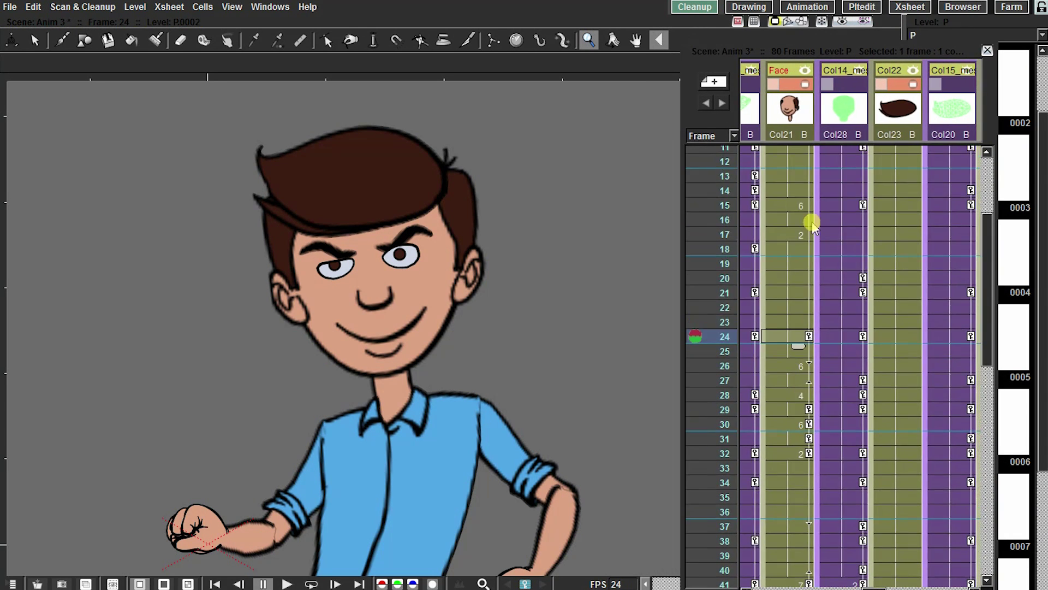
scroll(819, 263, "up", 3)
left_click(785, 361)
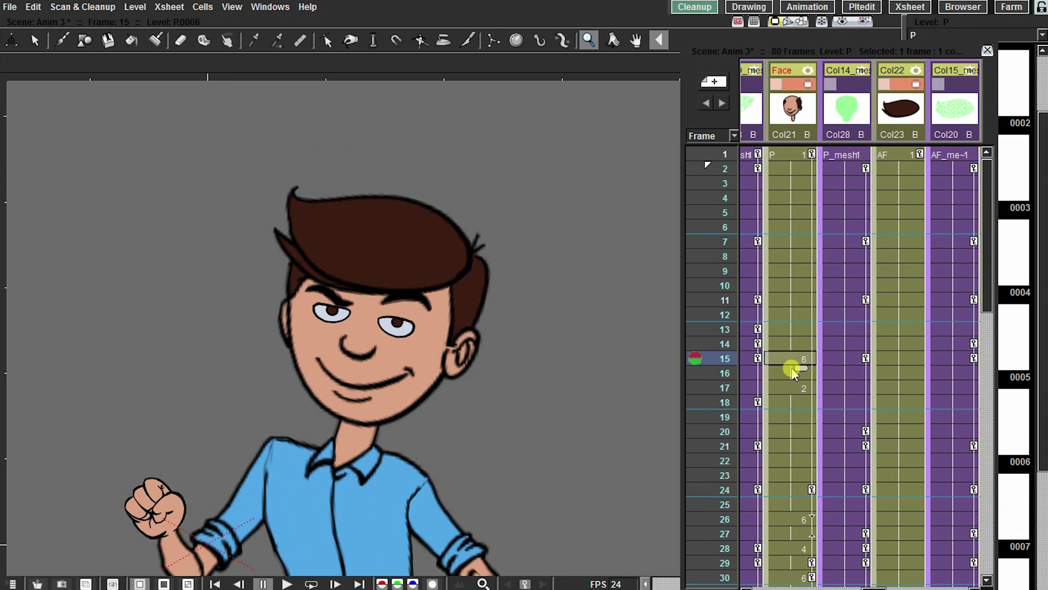
scroll(797, 284, "down", 4)
scroll(806, 297, "down", 3)
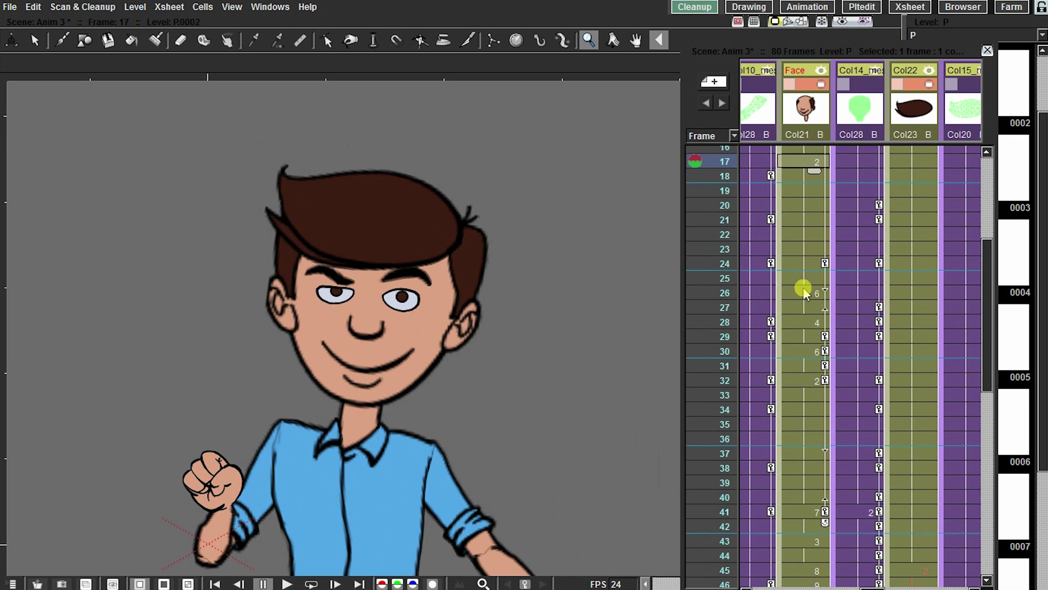
left_click(802, 290)
left_click(802, 324)
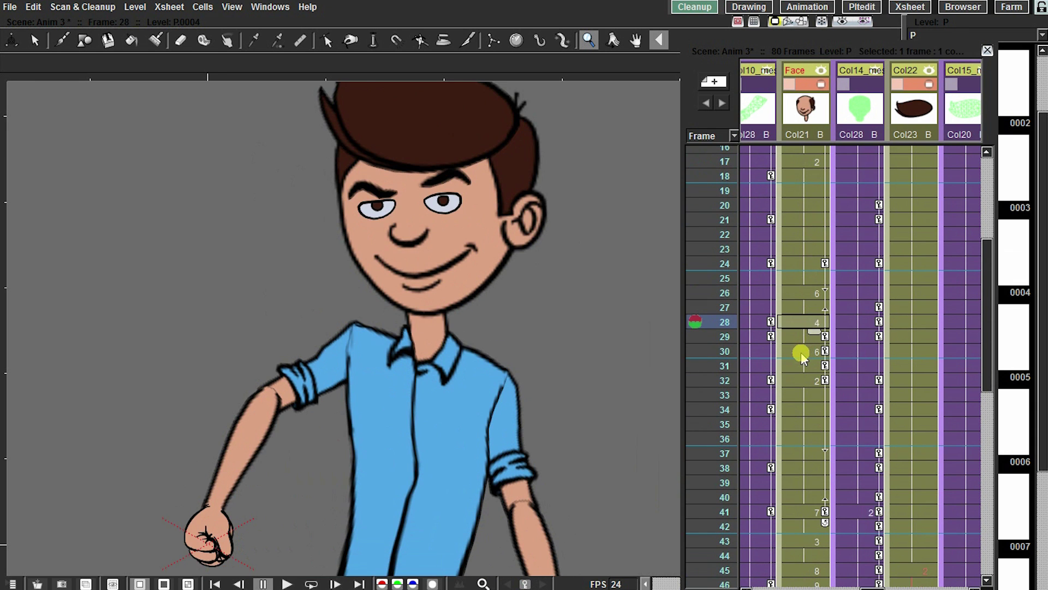
left_click(802, 356)
scroll(801, 353, "down", 1)
left_click(794, 356)
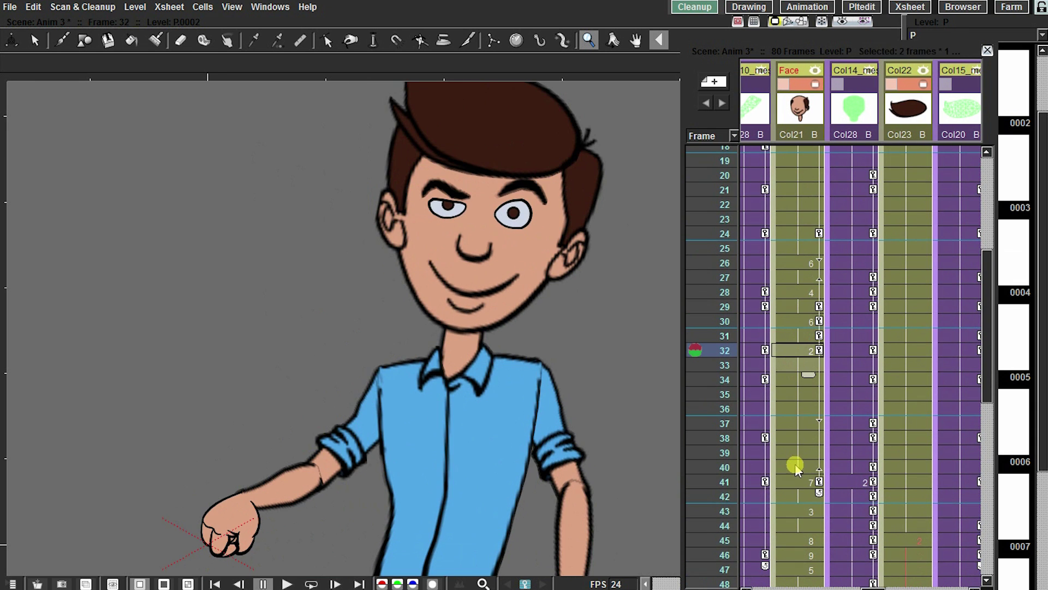
left_click(797, 480)
- Step through the keyframes of the head mesh column Col14_mesh at frames 11, 20, 21 and onward
left_click_drag(875, 252, 855, 374)
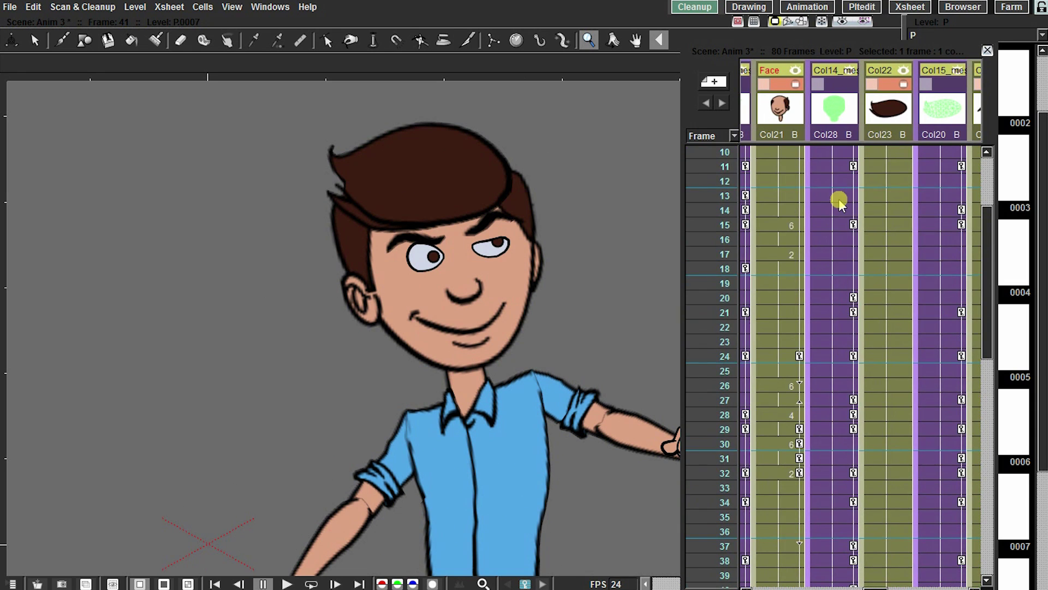
left_click_drag(839, 202, 840, 290)
left_click(841, 226)
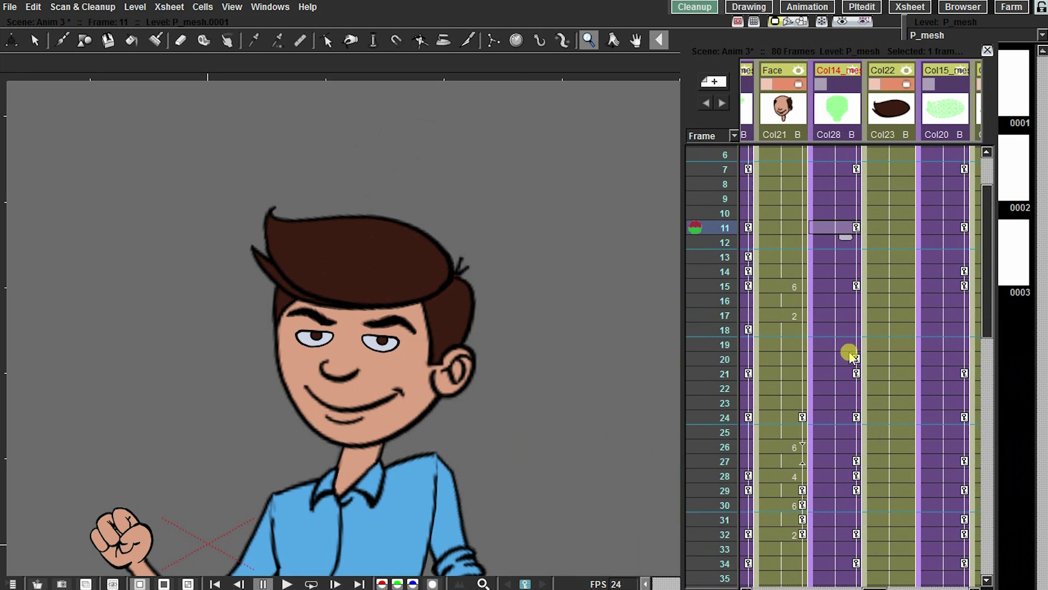
left_click_drag(854, 360, 866, 240)
left_click(846, 236)
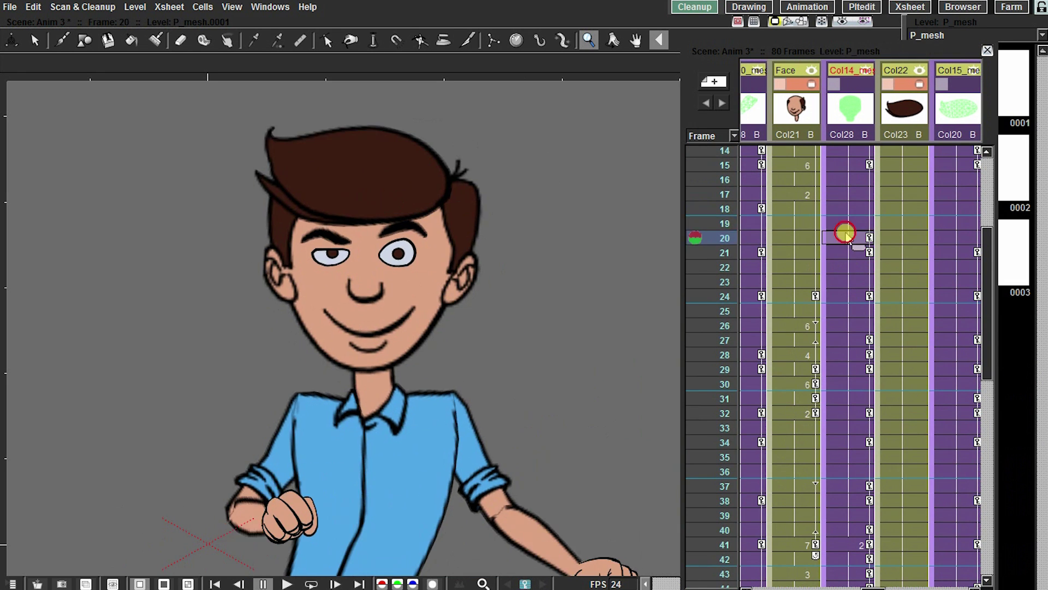
left_click(867, 255)
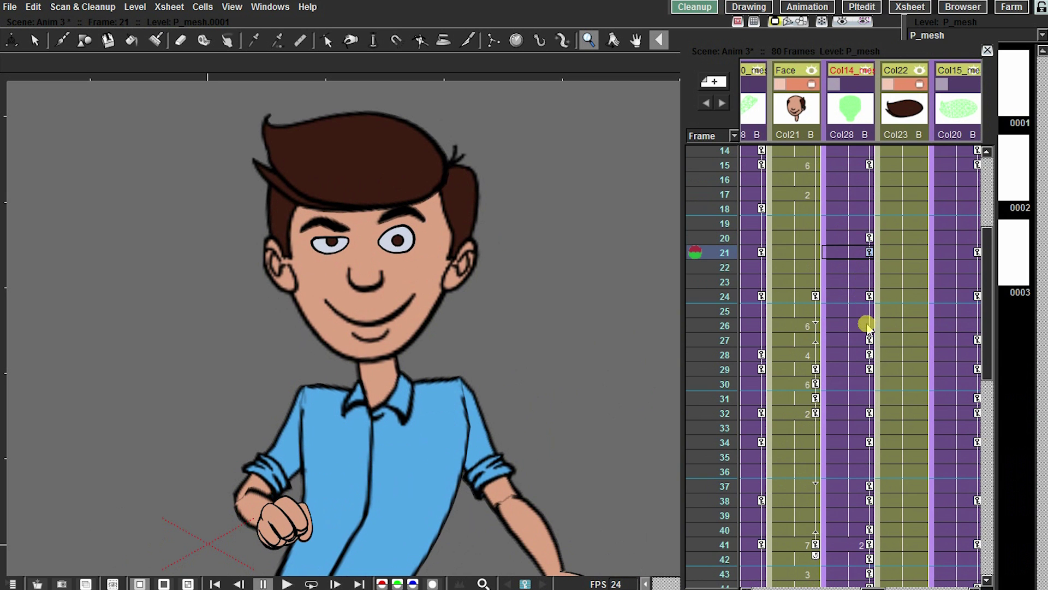
scroll(868, 327, "down", 2)
left_click(887, 302)
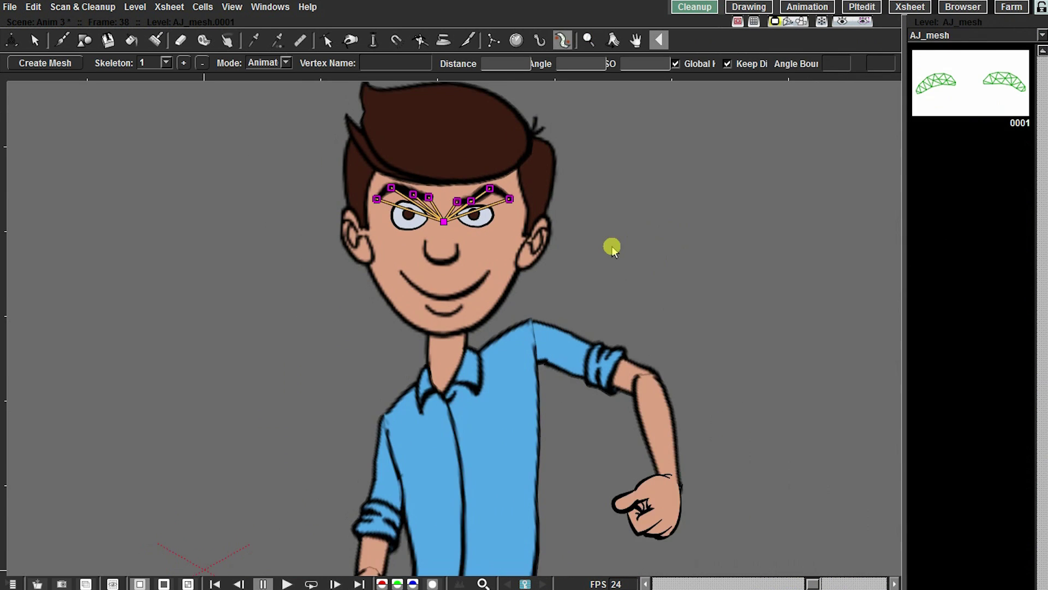